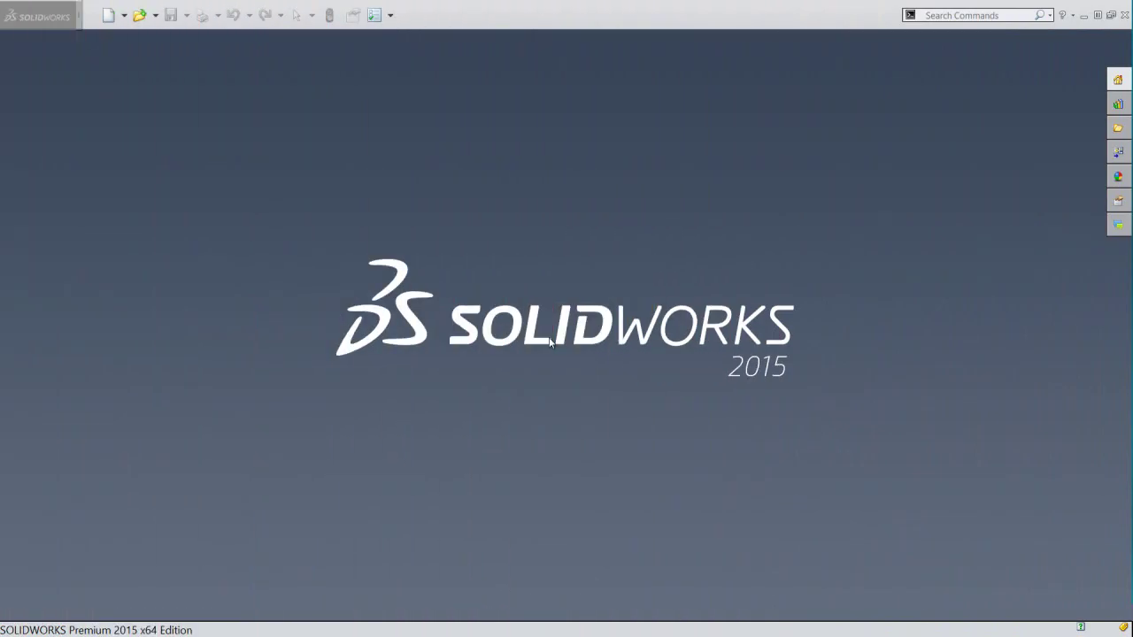
# Create a new part from the default template and start a sketch on the Front Plane.
pyautogui.click(549, 339)
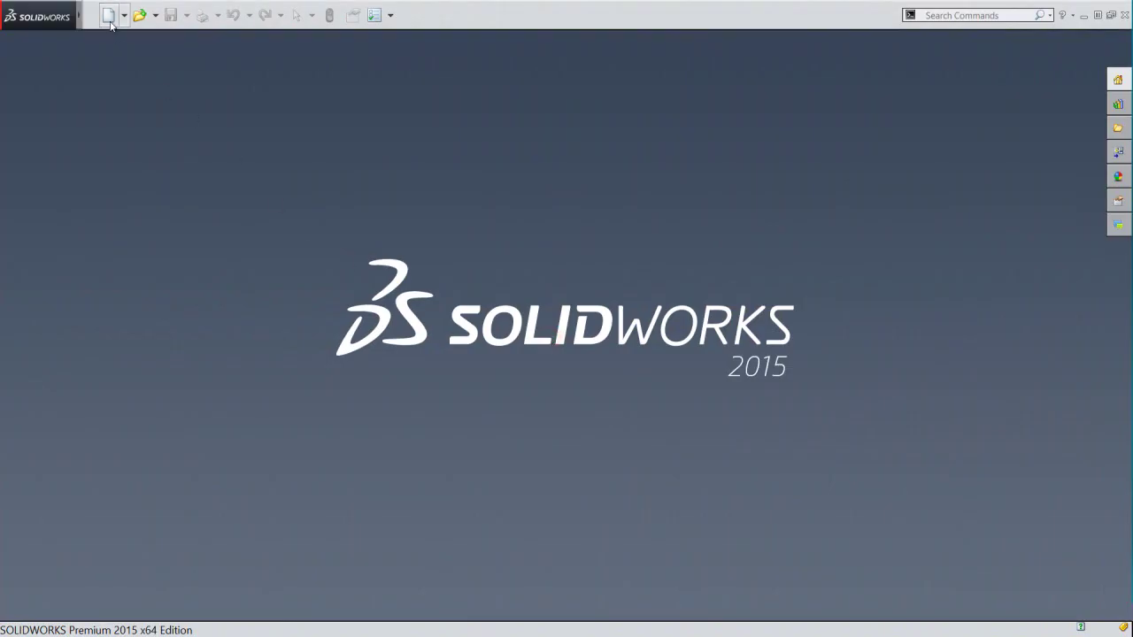
pyautogui.click(108, 15)
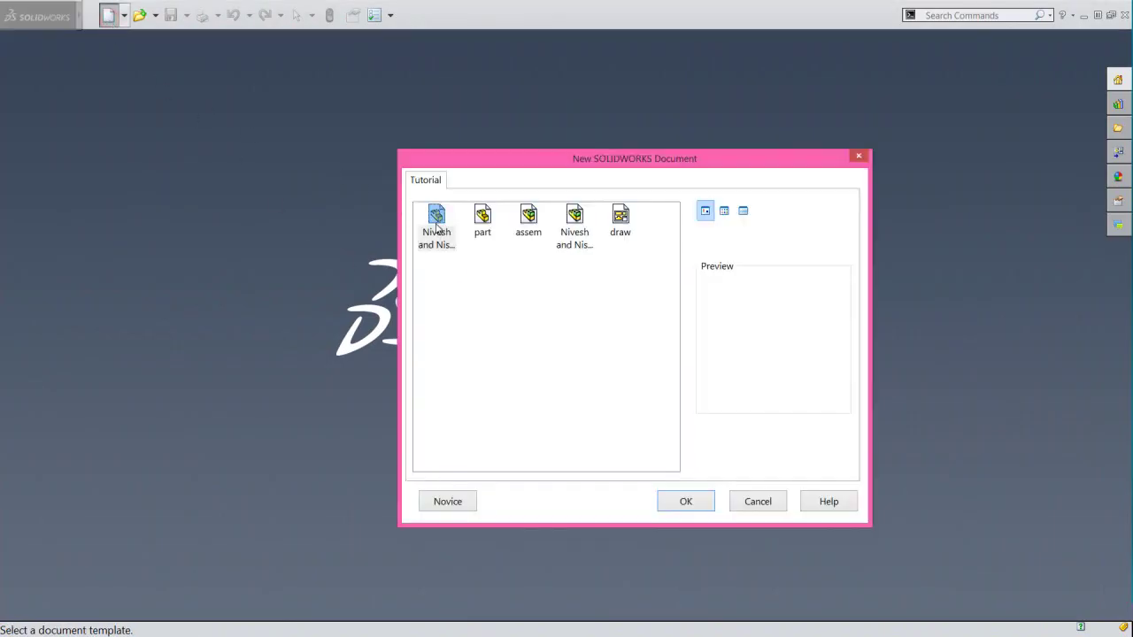
pyautogui.doubleClick(435, 223)
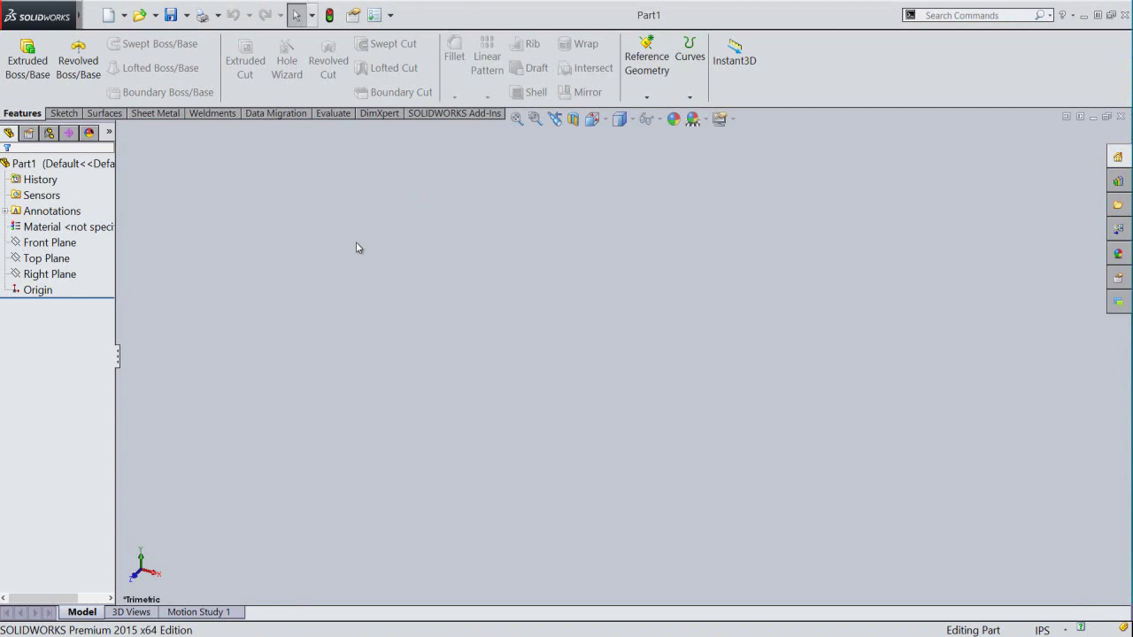
pyautogui.click(62, 245)
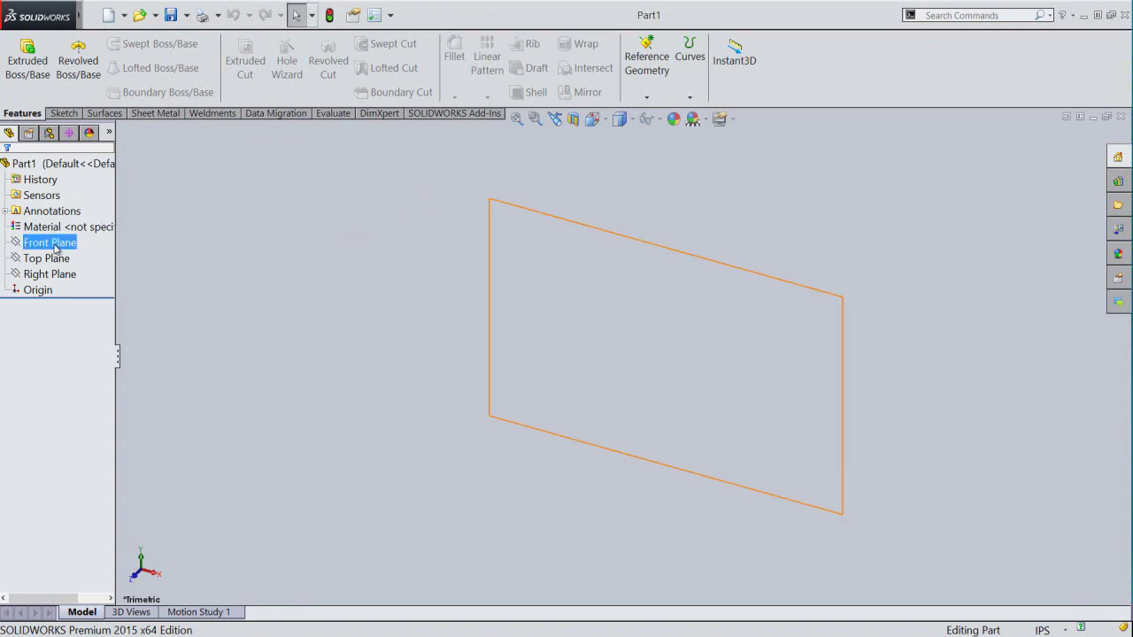
pyautogui.click(55, 248)
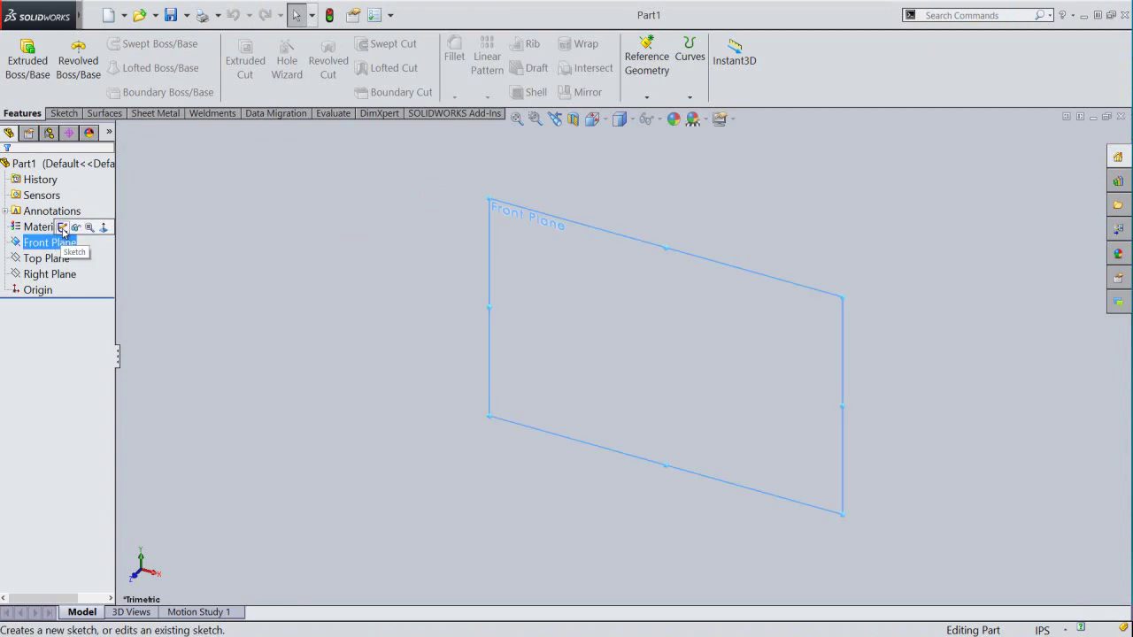
pyautogui.click(62, 228)
pyautogui.click(637, 199)
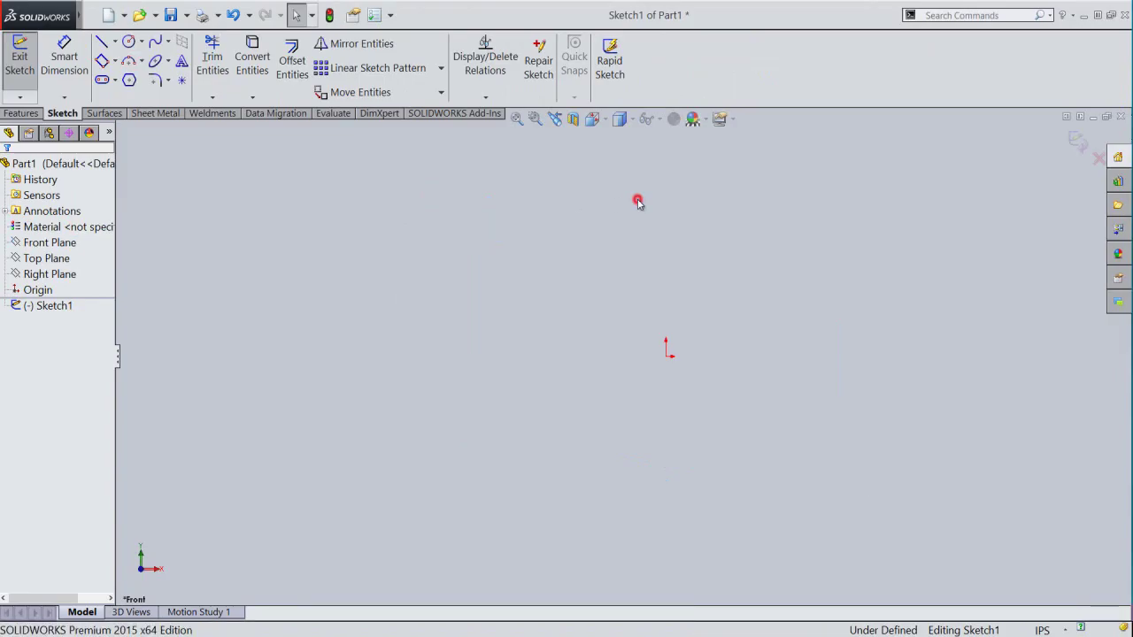
# Draw infinite vertical and horizontal centerlines through the origin.
pyautogui.rightClick(637, 199)
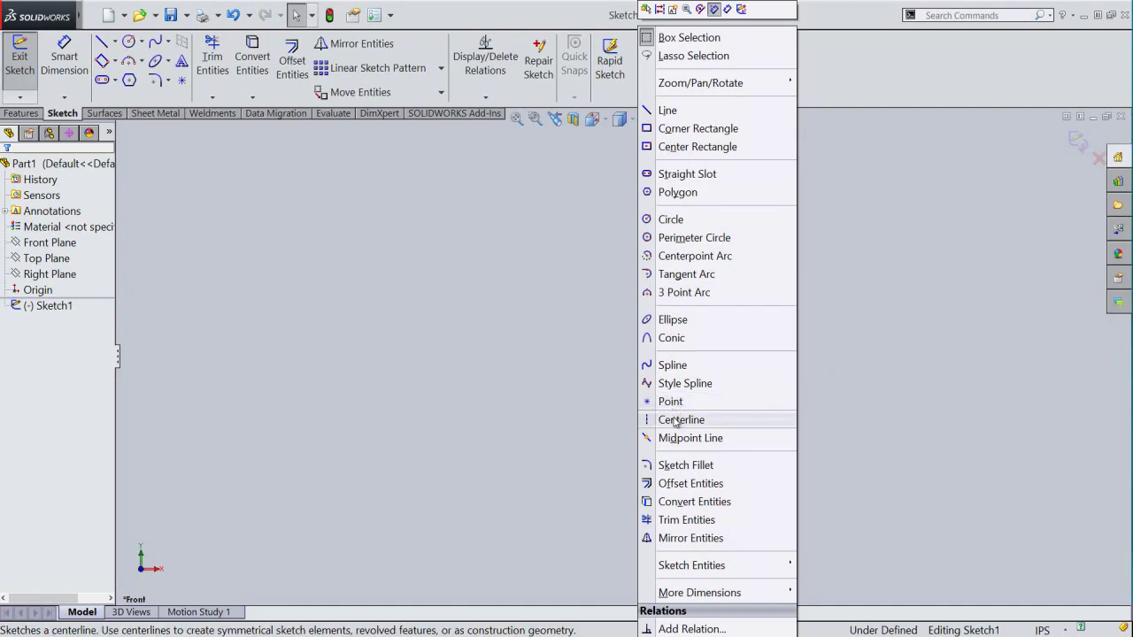
pyautogui.click(672, 419)
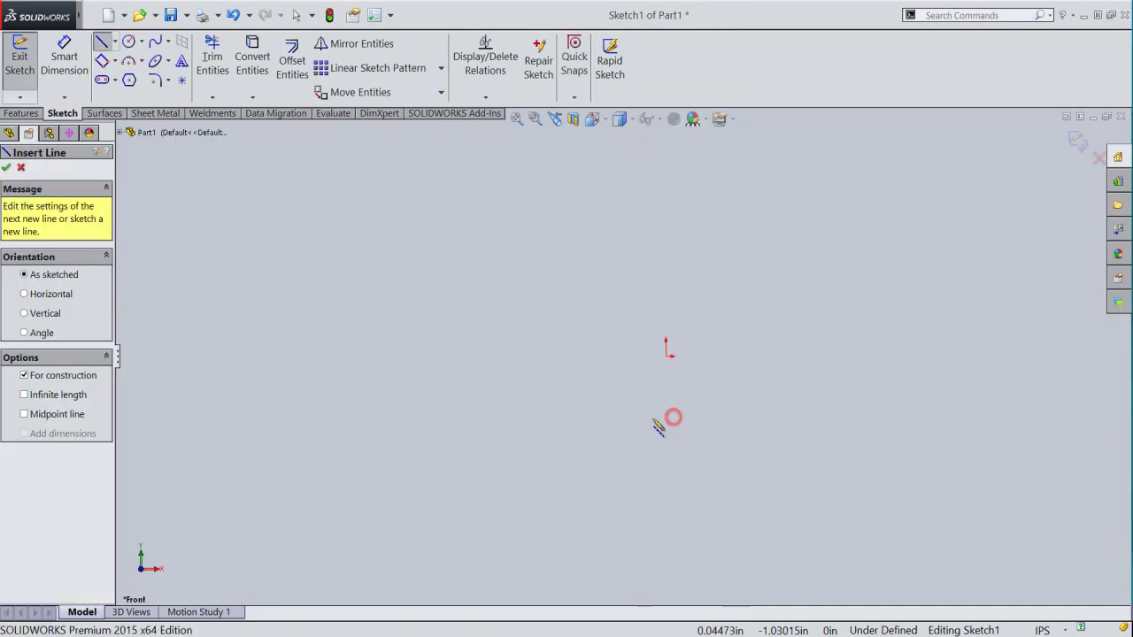
pyautogui.click(40, 397)
pyautogui.click(24, 314)
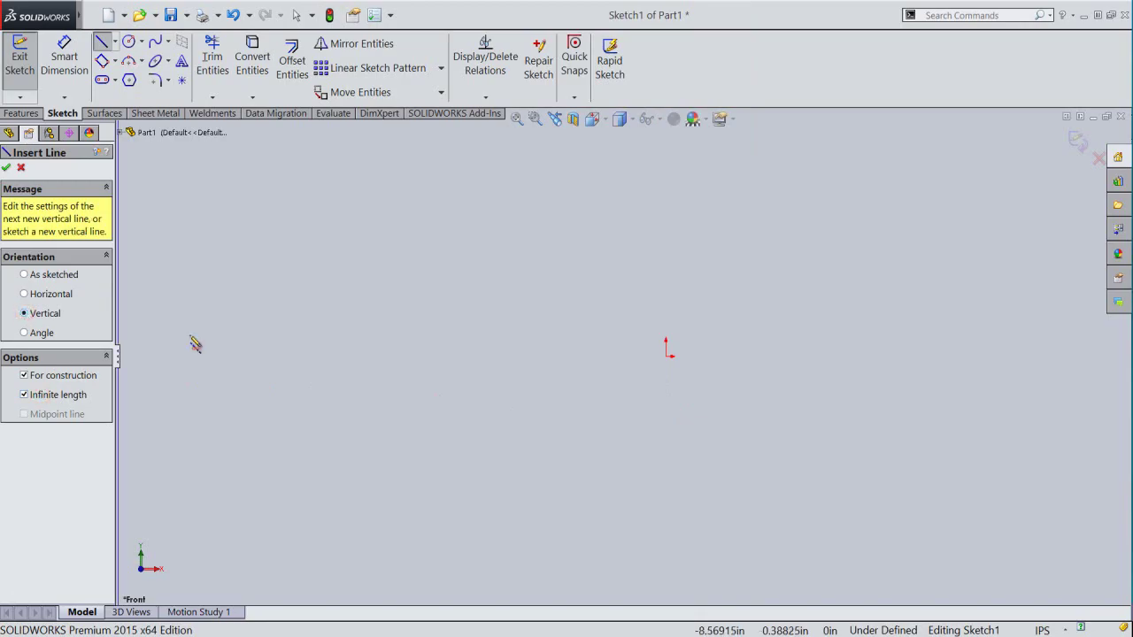
pyautogui.click(668, 355)
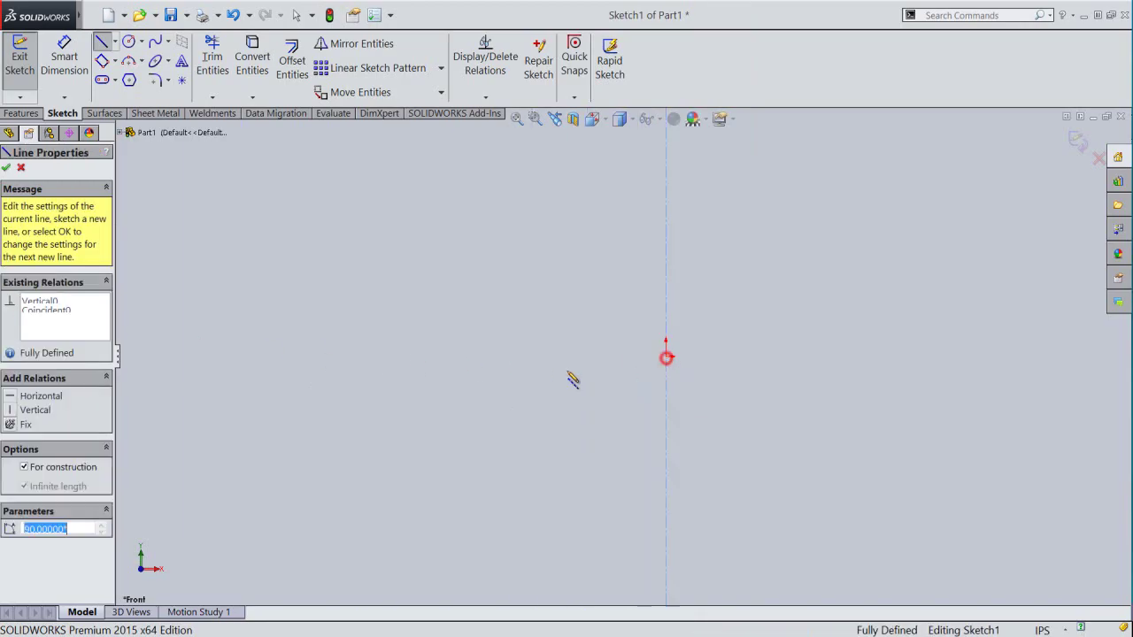
pyautogui.click(7, 169)
pyautogui.click(42, 296)
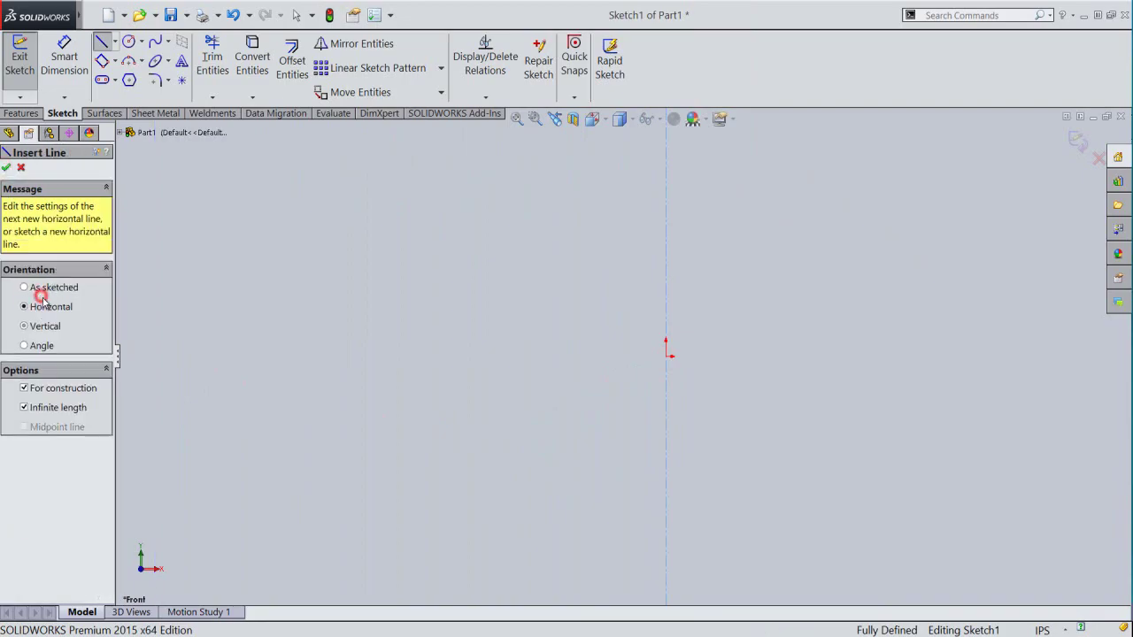
pyautogui.click(669, 358)
pyautogui.rightClick(725, 276)
pyautogui.click(751, 274)
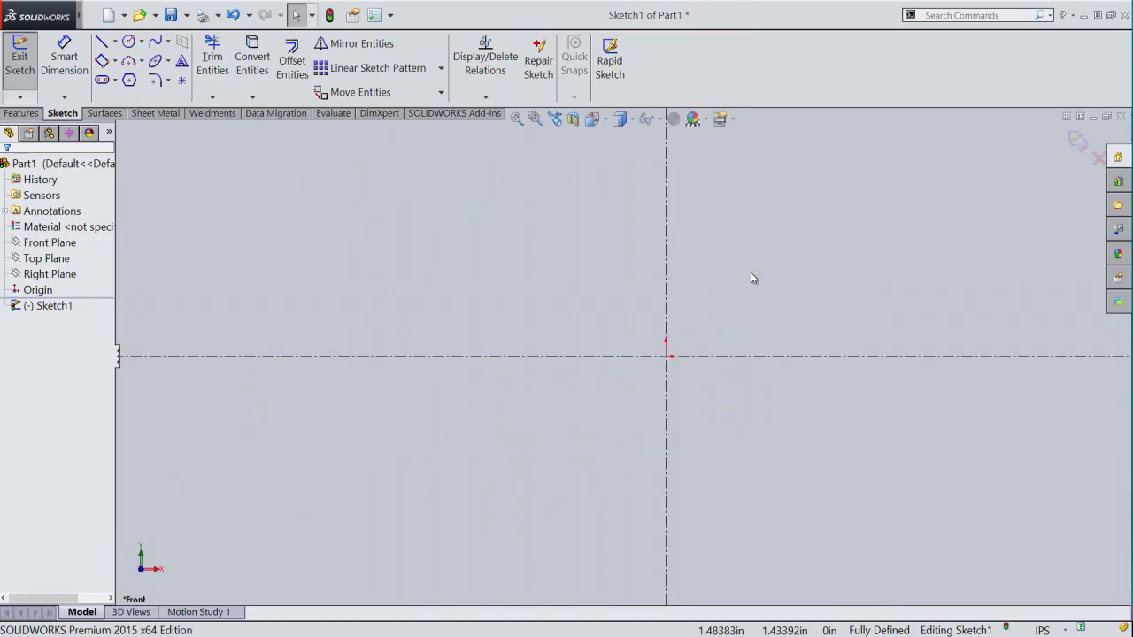
# Draw a 0.06621-tall vertical line rising from the horizontal centerline.
pyautogui.rightClick(732, 333)
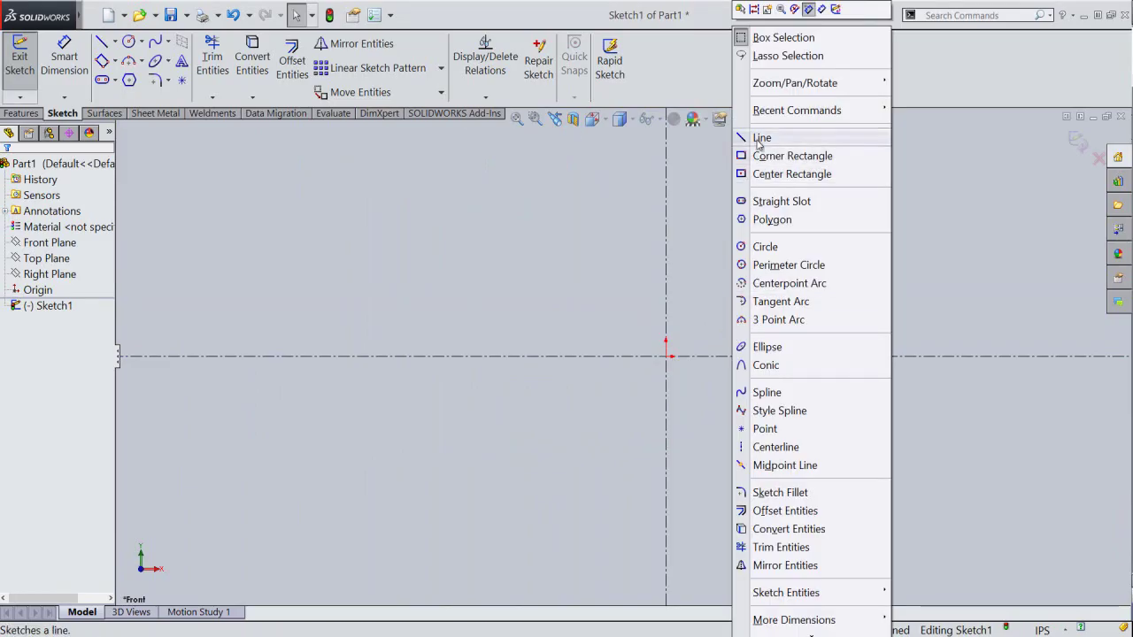
pyautogui.click(759, 137)
pyautogui.click(850, 356)
pyautogui.write('.06621')
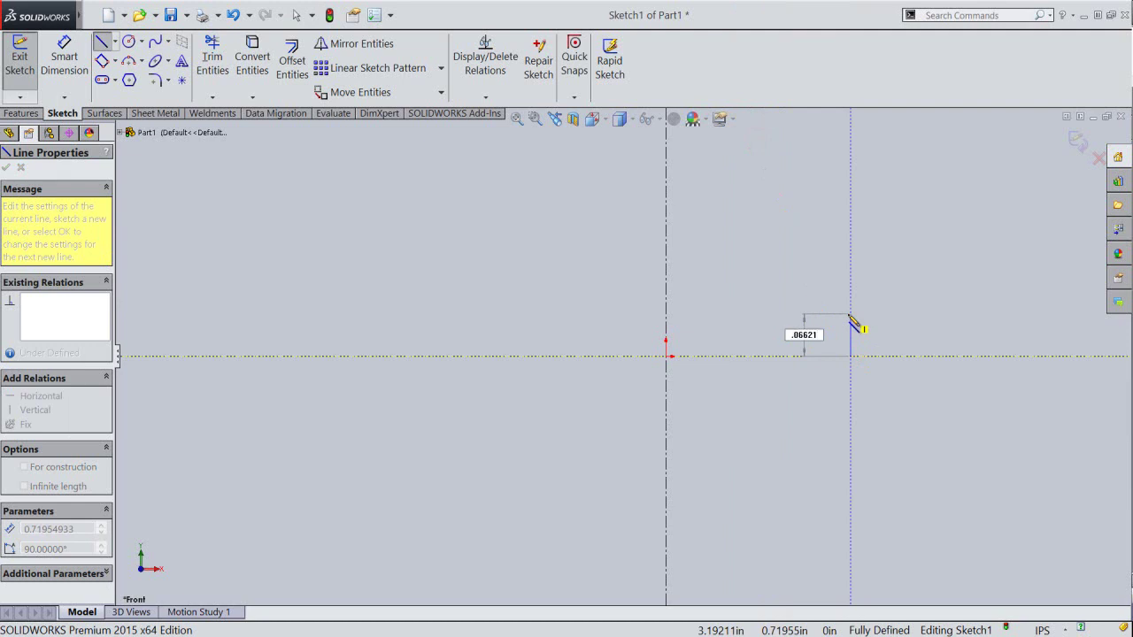
pyautogui.click(850, 316)
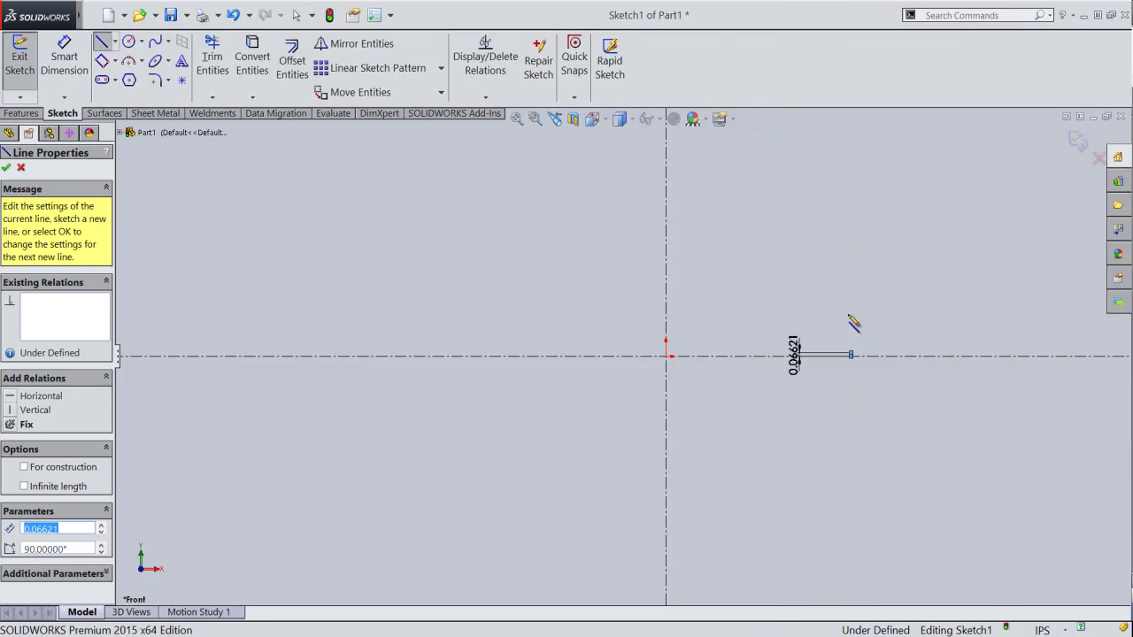
pyautogui.rightClick(870, 289)
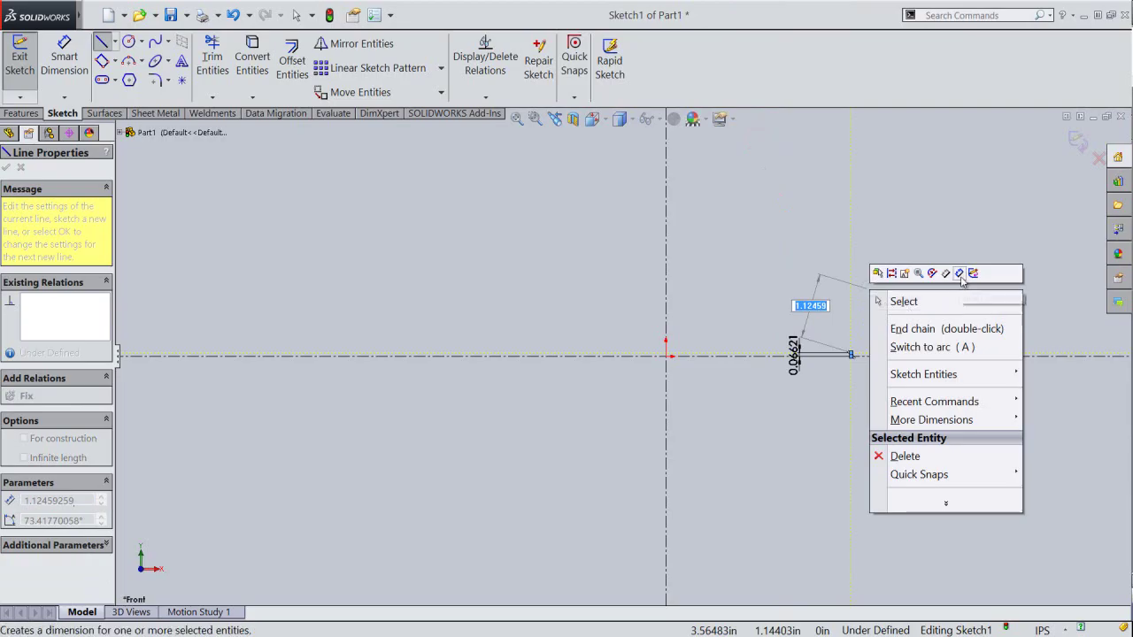
# Dimension the line's bottom endpoint 0.24982 from the vertical centerline.
pyautogui.click(959, 274)
pyautogui.scroll(-3, 822, 331)
pyautogui.scroll(-1, 822, 331)
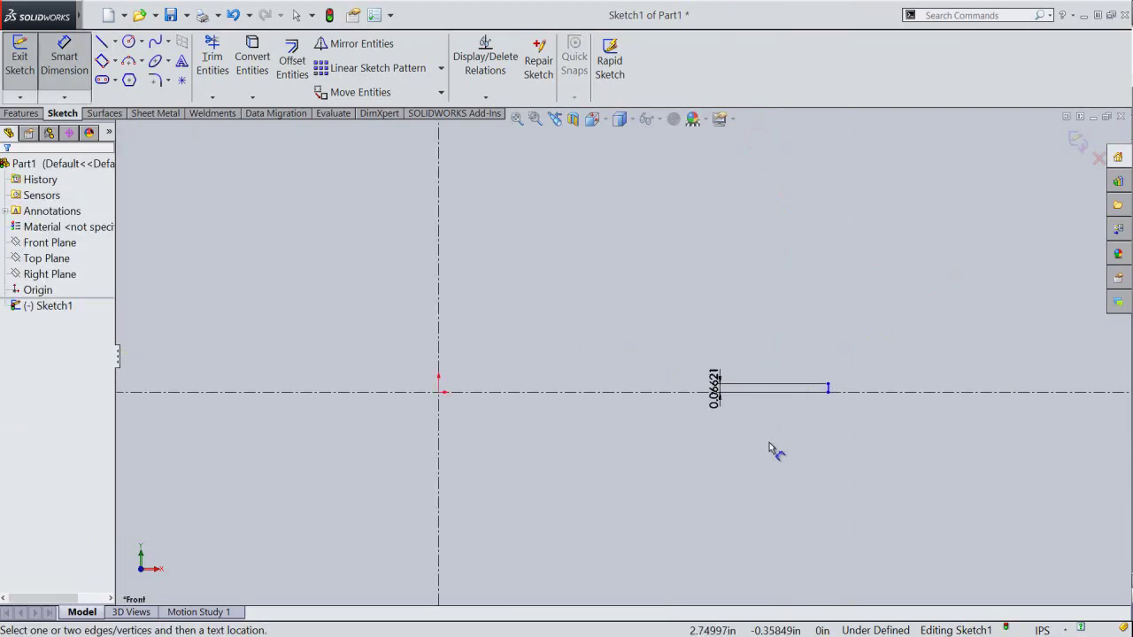
pyautogui.click(828, 395)
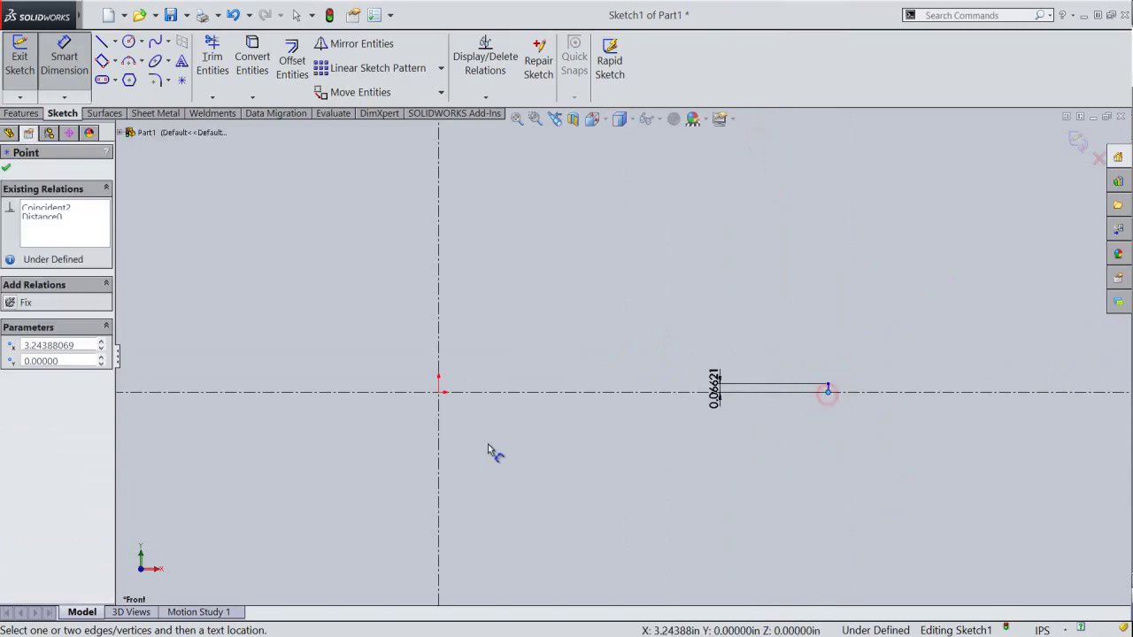
pyautogui.click(438, 440)
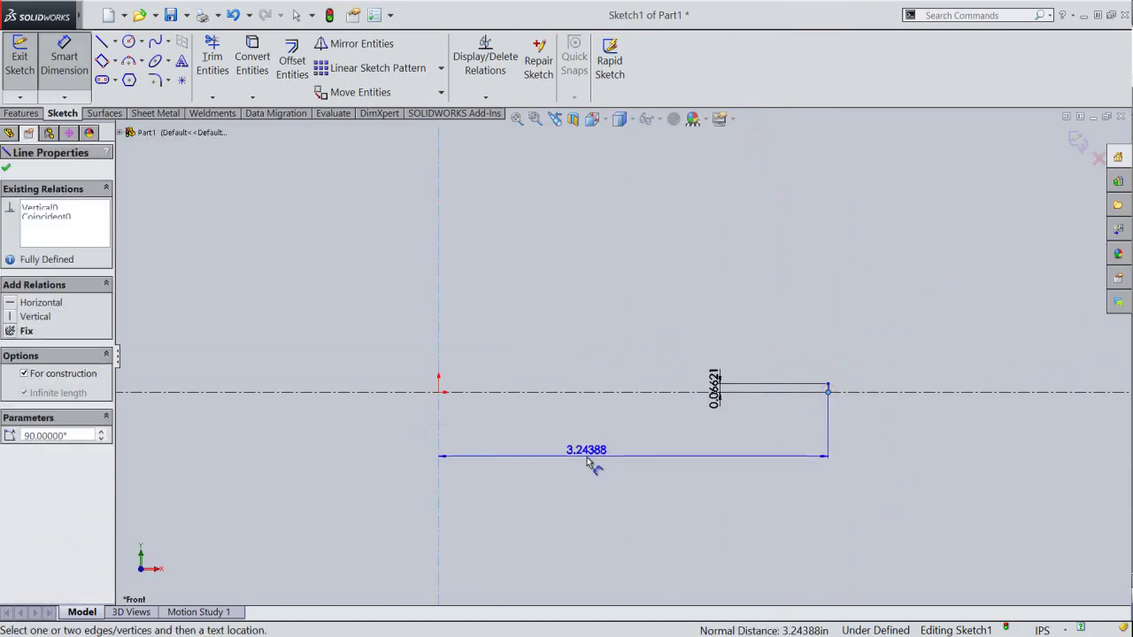
pyautogui.click(588, 459)
pyautogui.write('24')
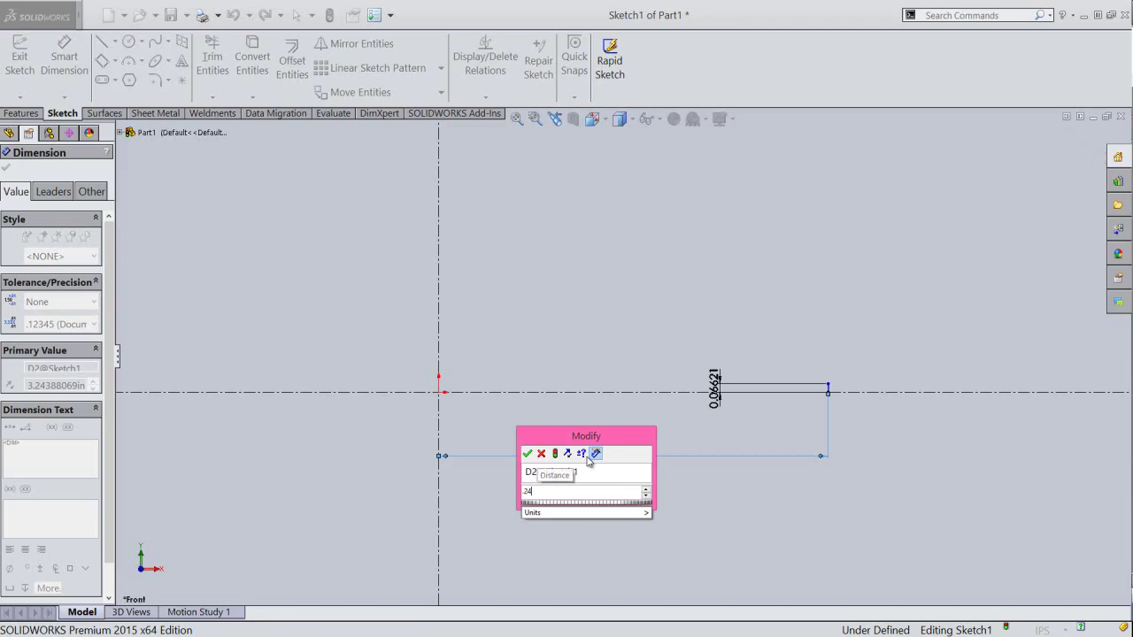
pyautogui.write('982')
pyautogui.press('Return')
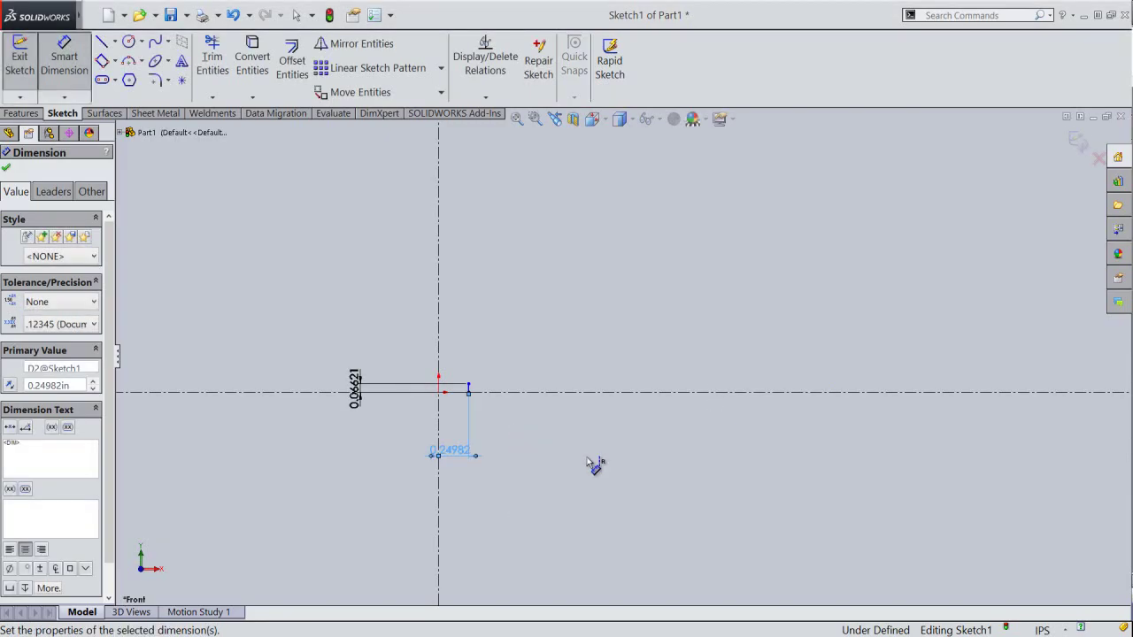
pyautogui.click(557, 461)
# Move the 0.06621 and 0.24982 dimensions beside the line and fit the sketch in view.
pyautogui.scroll(-2, 445, 430)
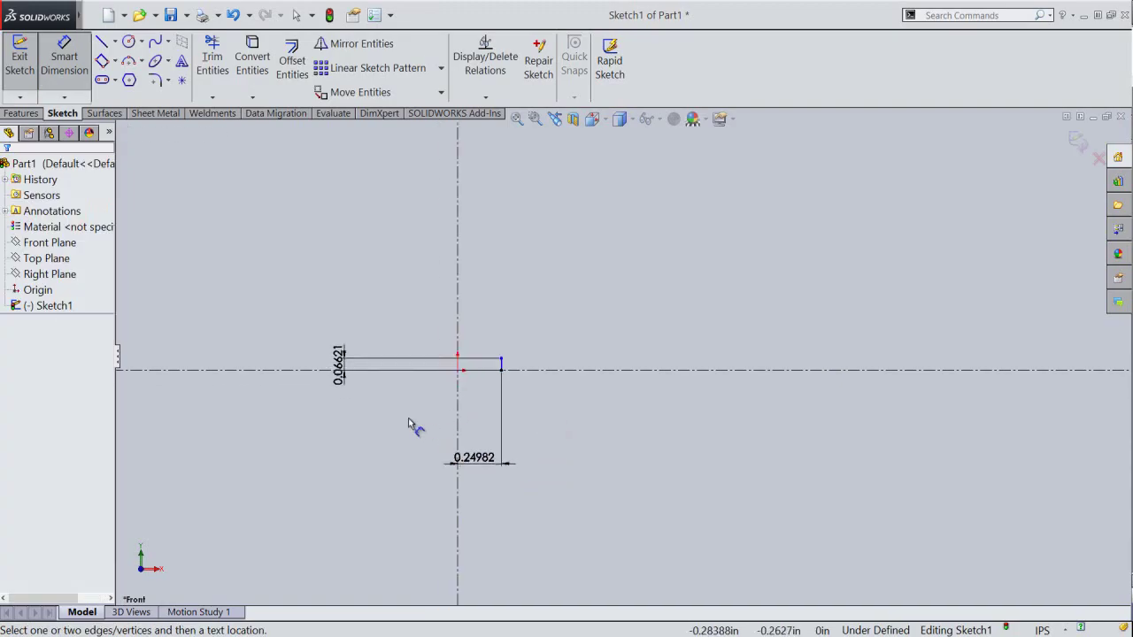
pyautogui.scroll(-2, 413, 425)
pyautogui.scroll(-2, 430, 399)
pyautogui.rightClick(424, 392)
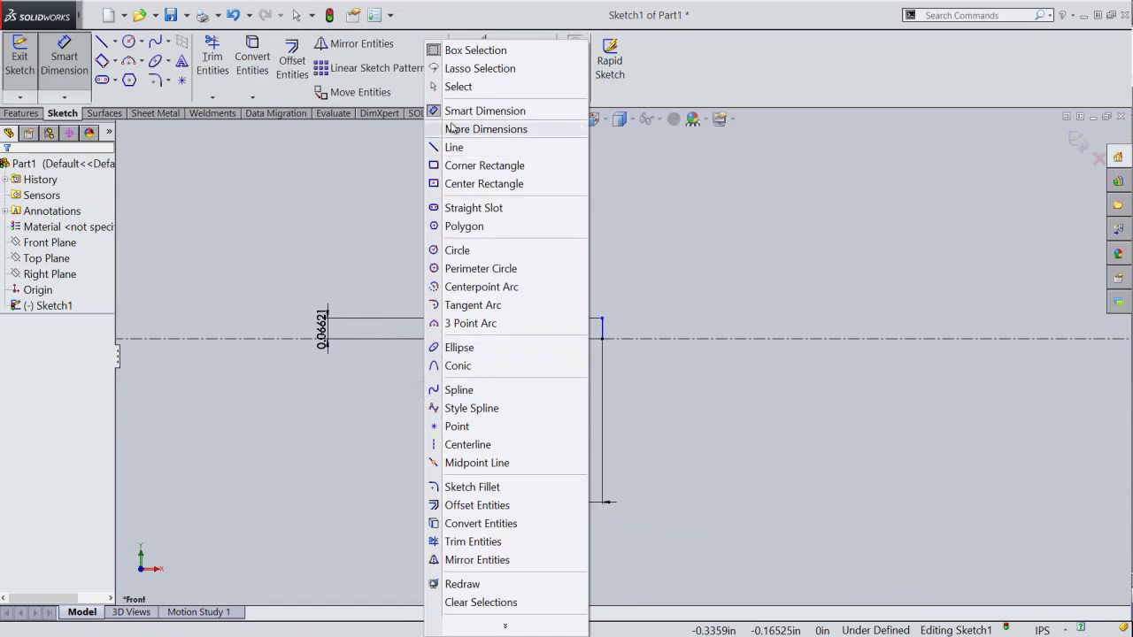
pyautogui.click(456, 85)
pyautogui.moveTo(328, 334); pyautogui.dragTo(577, 337)
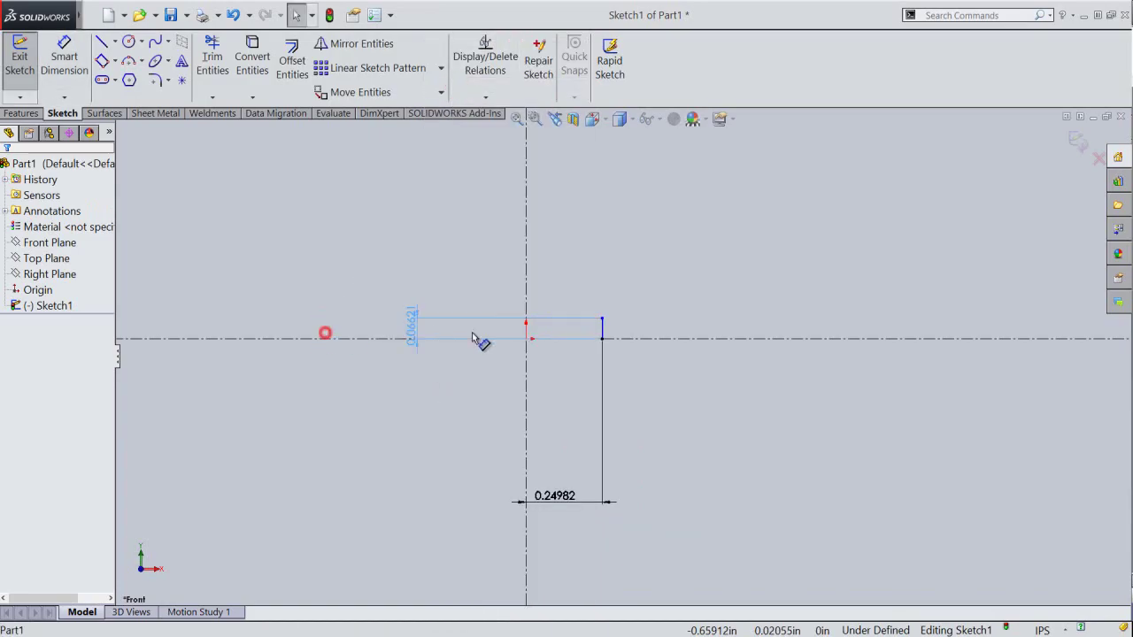
pyautogui.click(590, 428)
pyautogui.moveTo(566, 504); pyautogui.dragTo(571, 375)
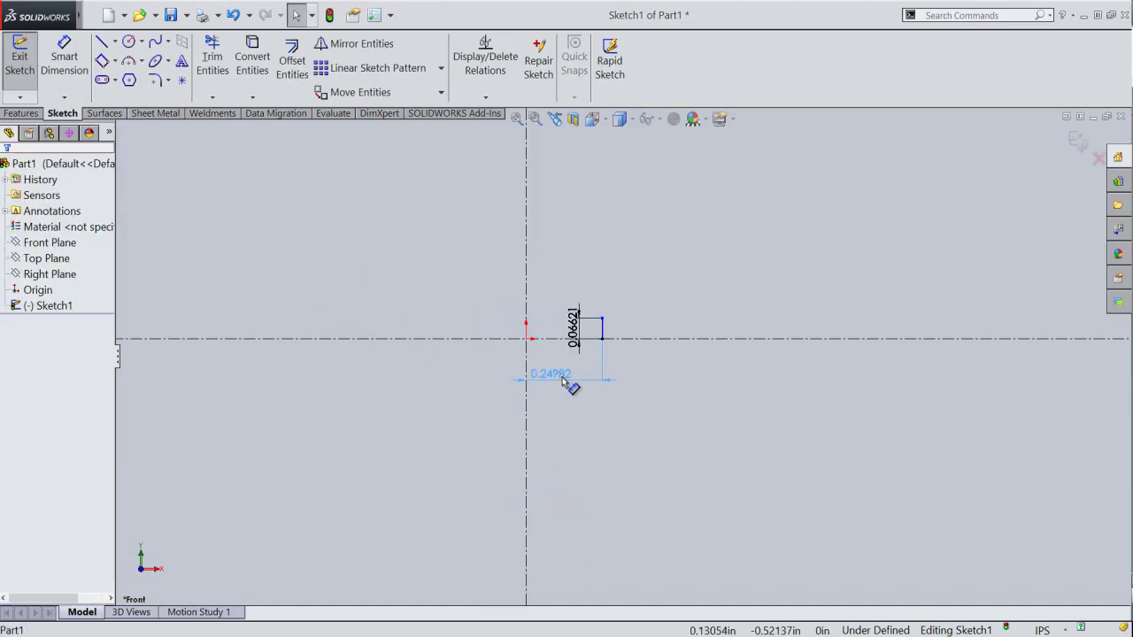
pyautogui.click(586, 400)
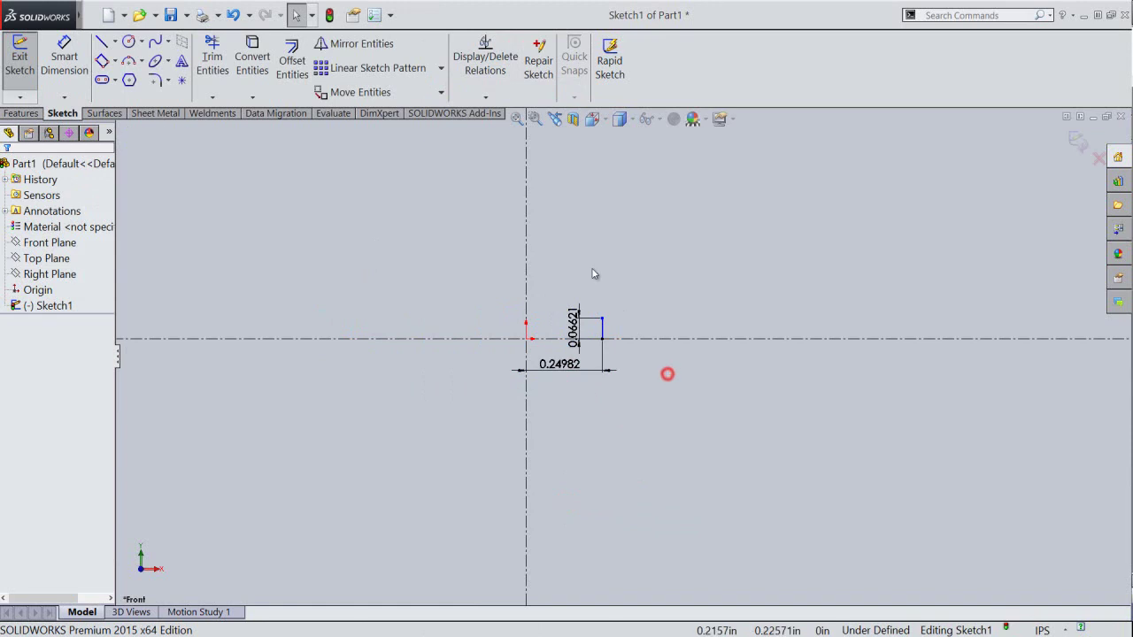
pyautogui.click(516, 121)
# From the vertical line's top, draw a 0.05 horizontal step and a 0.09897 rise.
pyautogui.click(685, 243)
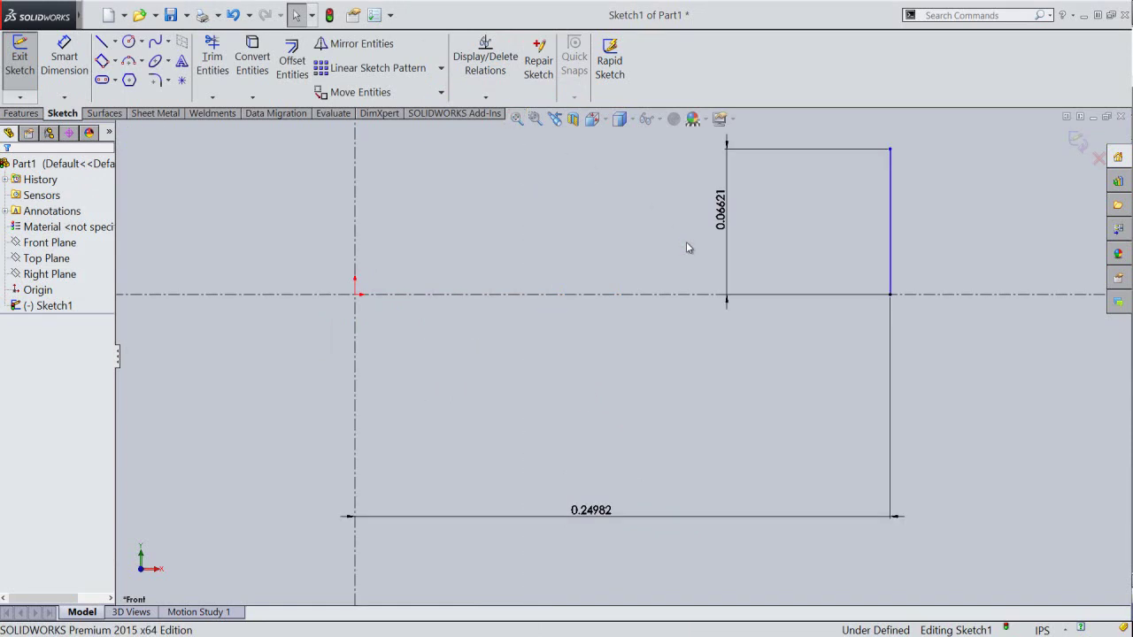
pyautogui.rightClick(685, 247)
pyautogui.click(715, 137)
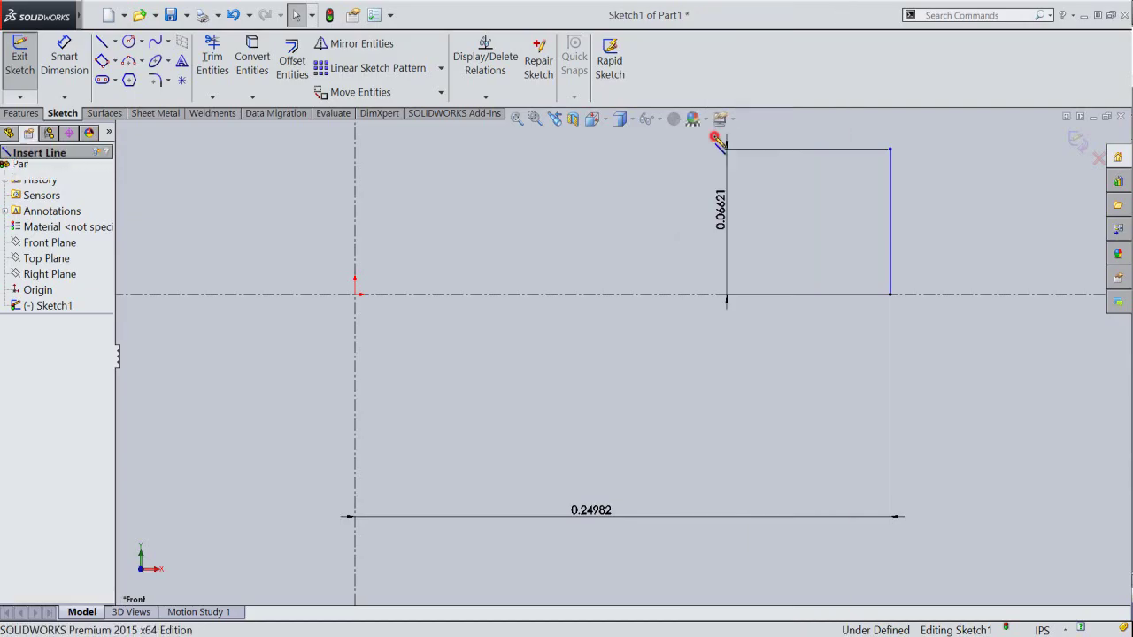
pyautogui.hotkey('ctrl', 'Left')
pyautogui.hotkey('ctrl', 'Down')
pyautogui.hotkey('ctrl', 'Down')
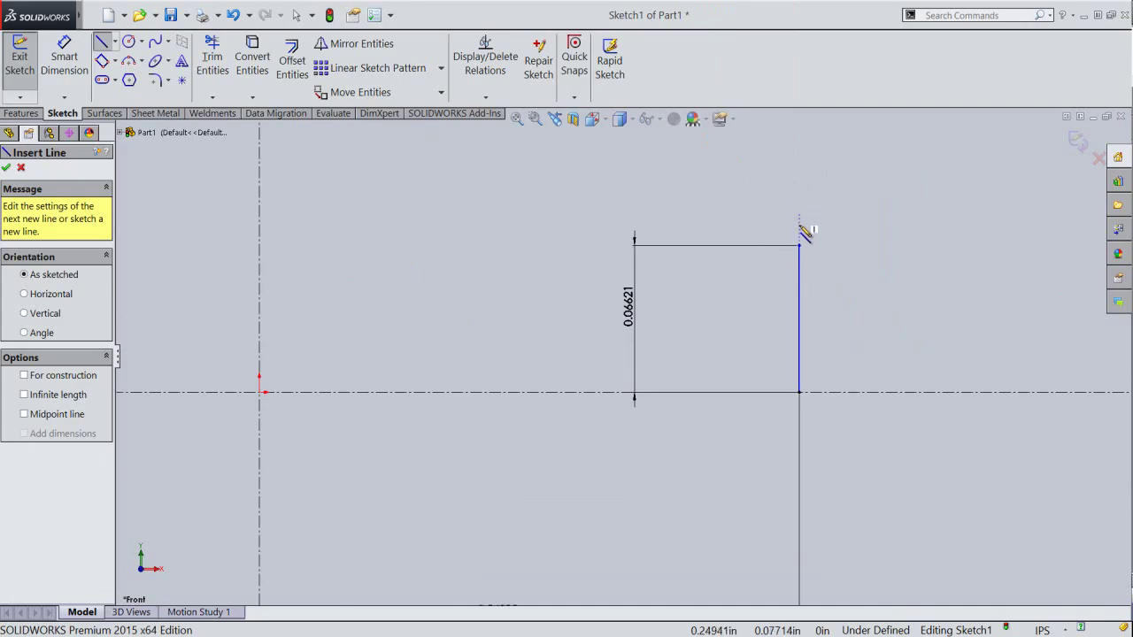
pyautogui.click(799, 247)
pyautogui.write('.05')
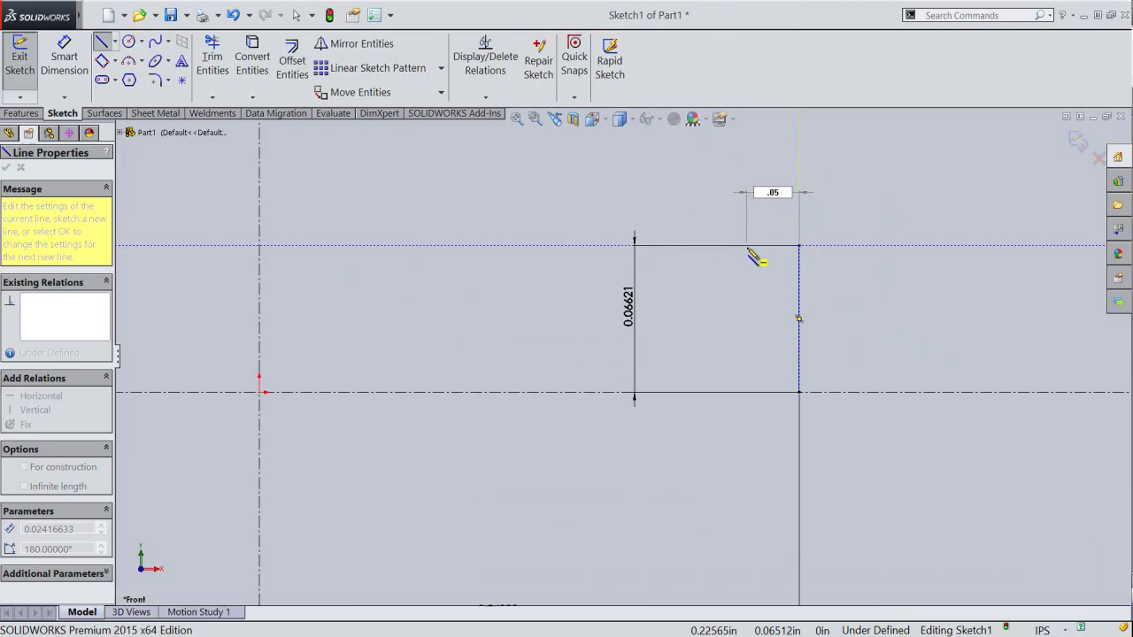
pyautogui.press('Return')
pyautogui.write('.098')
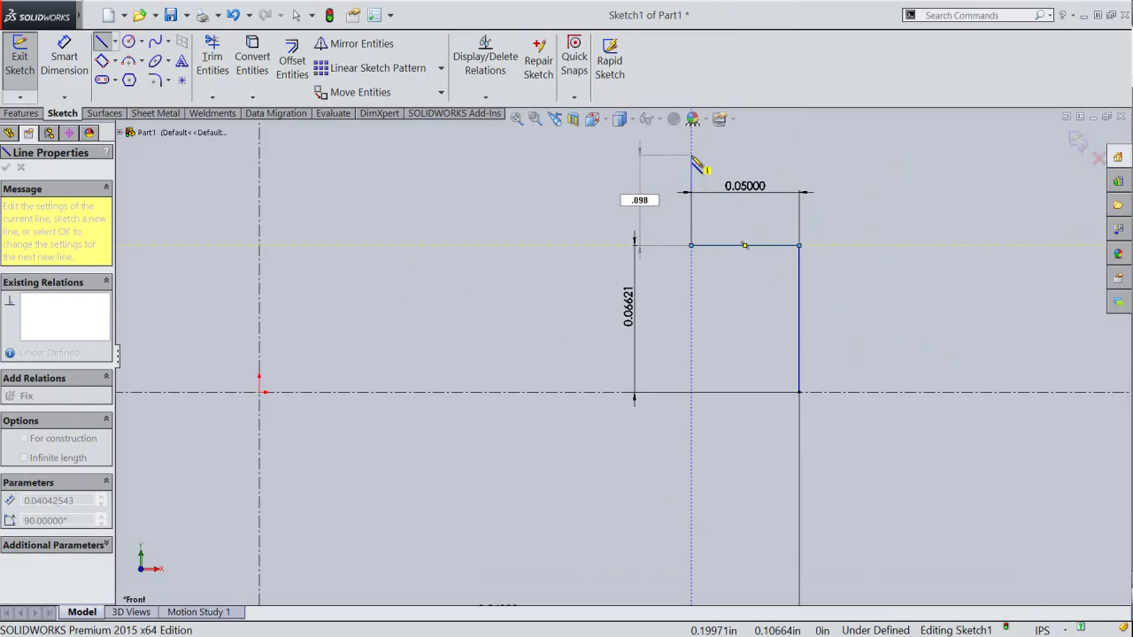
pyautogui.write('97')
pyautogui.press('Return')
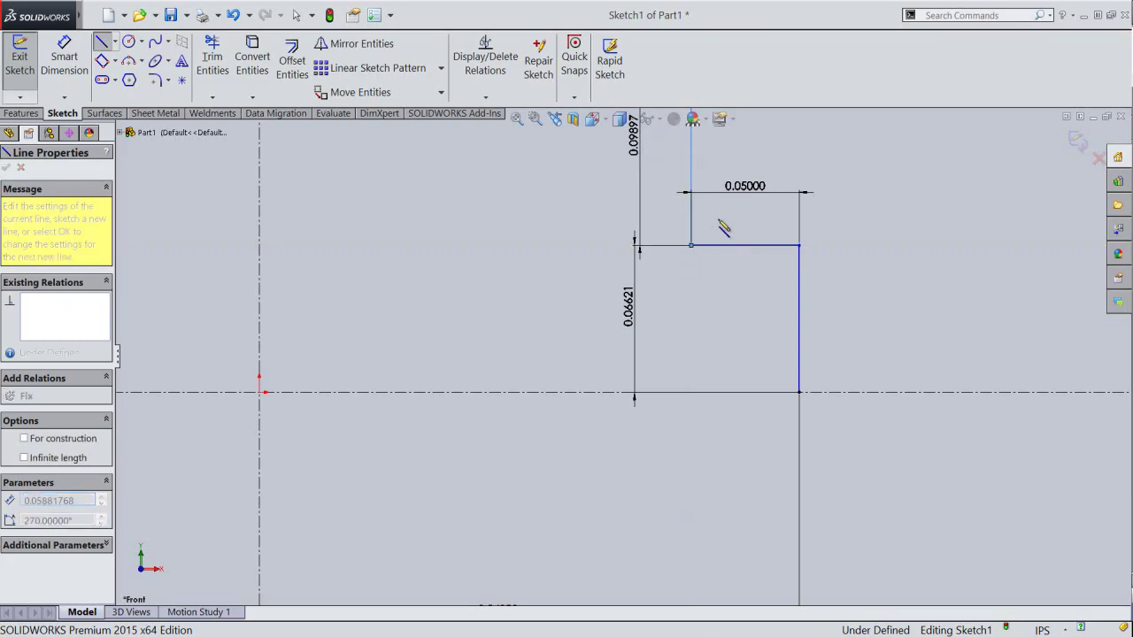
# Add a 0.02465 step and a final upward vertical line to finish the chain.
pyautogui.press('z')
pyautogui.press('z')
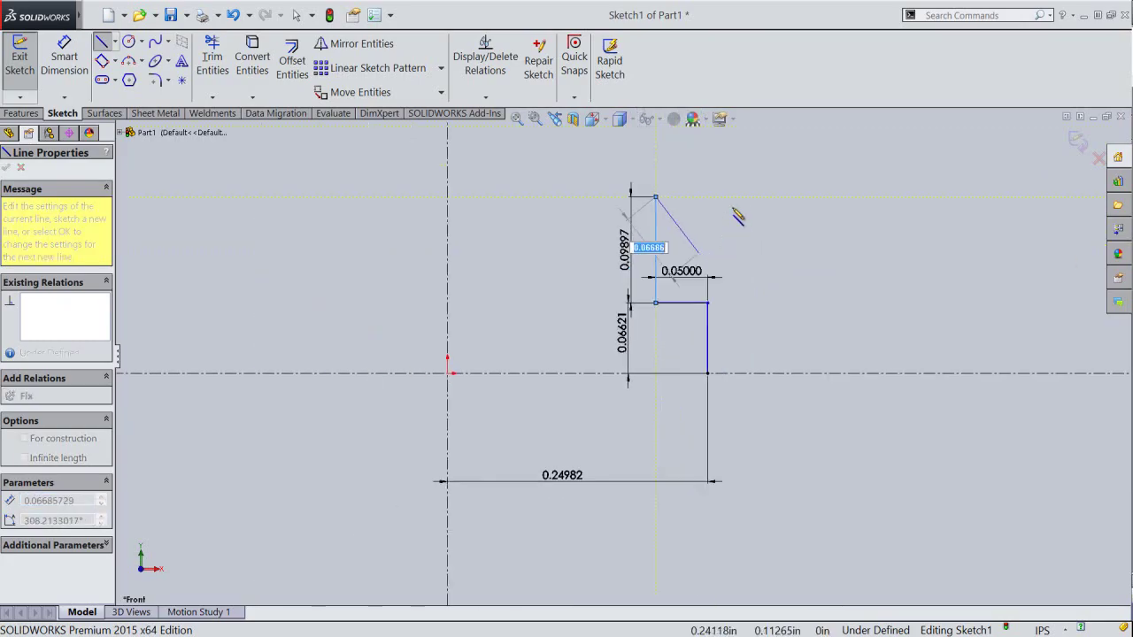
pyautogui.scroll(-2, 683, 177)
pyautogui.write('.02465')
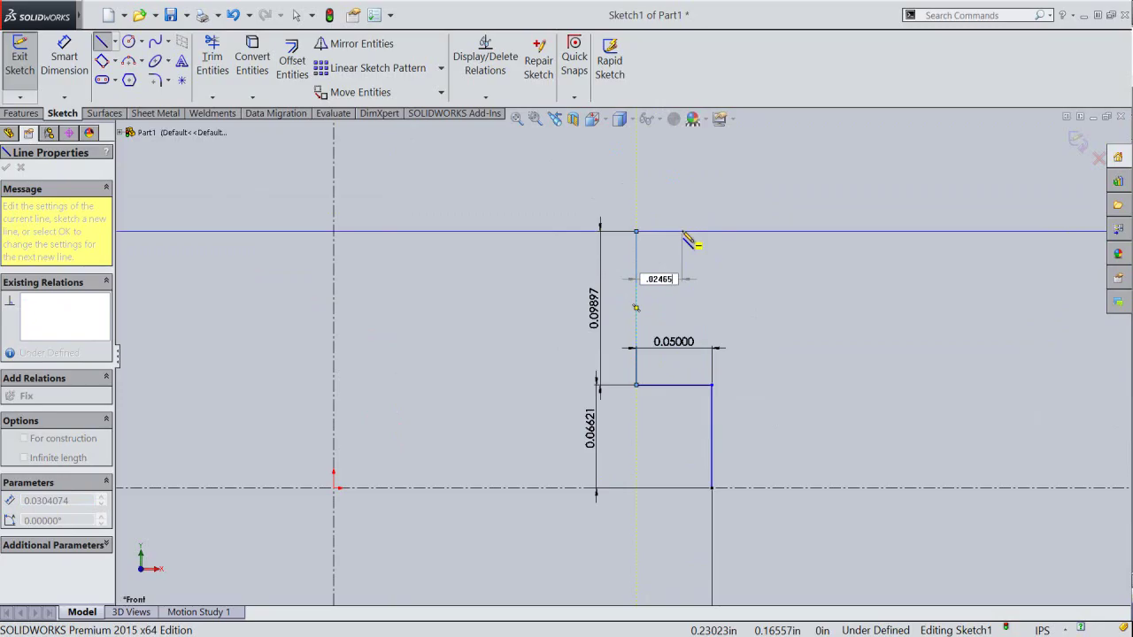
pyautogui.press('Return')
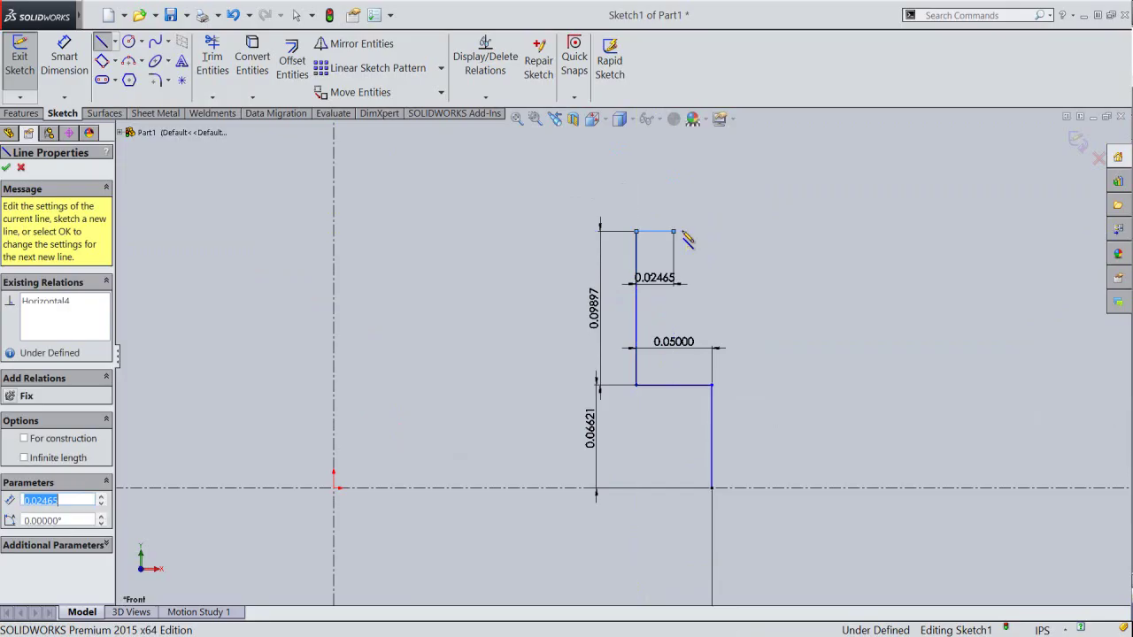
pyautogui.click(673, 160)
pyautogui.rightClick(695, 163)
pyautogui.click(721, 180)
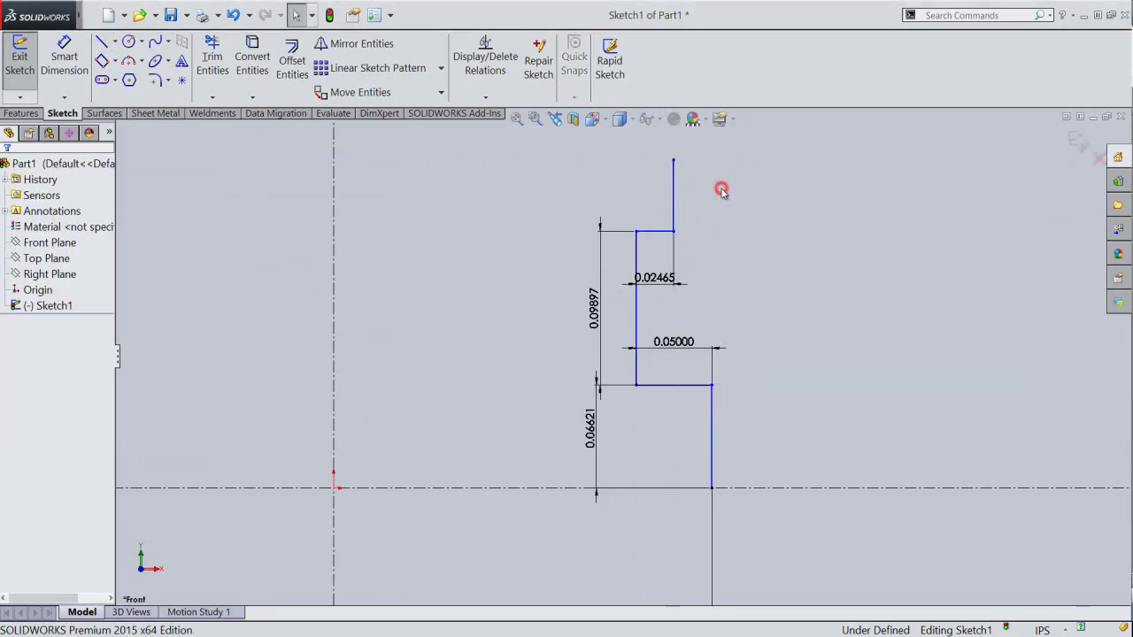
# Dimension the top vertical line to 0.24727 and fit the sketch in view.
pyautogui.rightClick(722, 189)
pyautogui.click(797, 10)
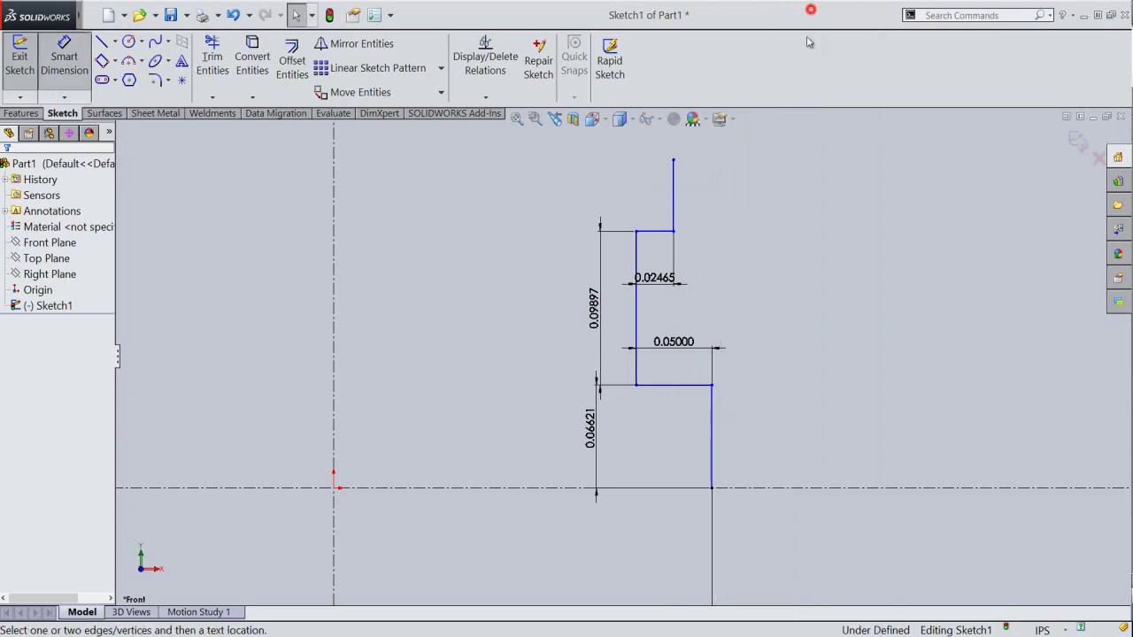
pyautogui.click(675, 194)
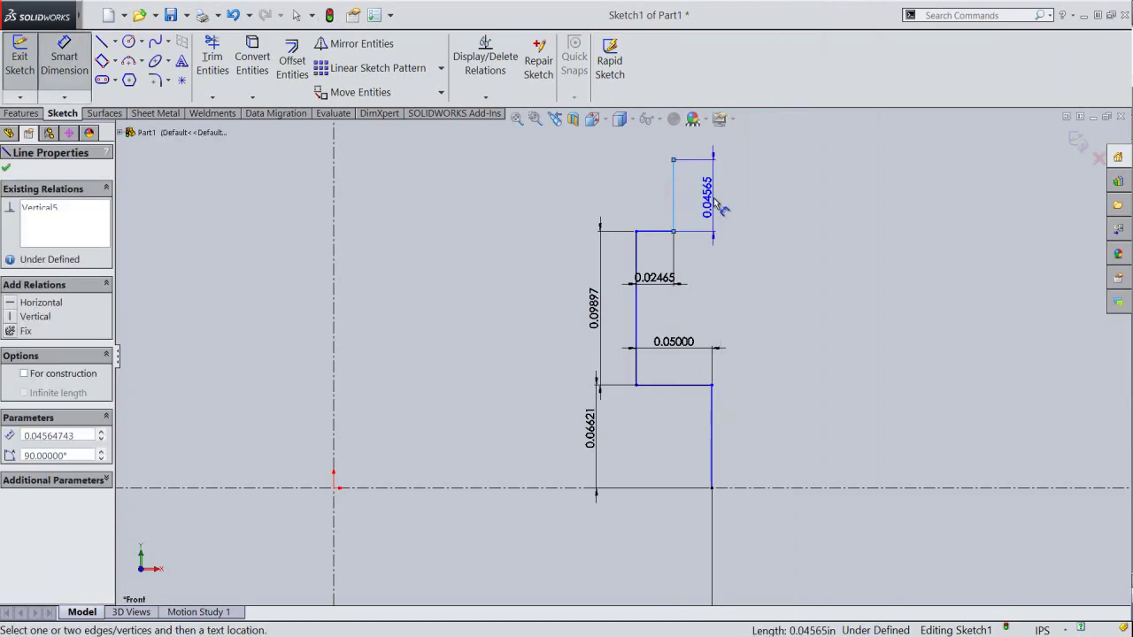
pyautogui.click(714, 200)
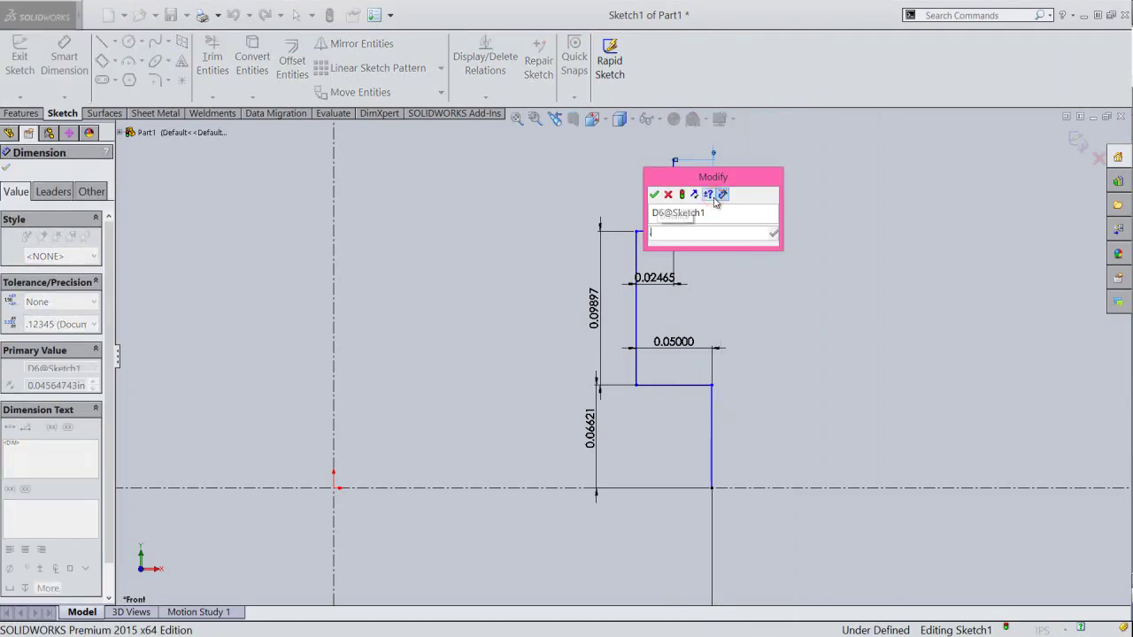
pyautogui.write('.24727')
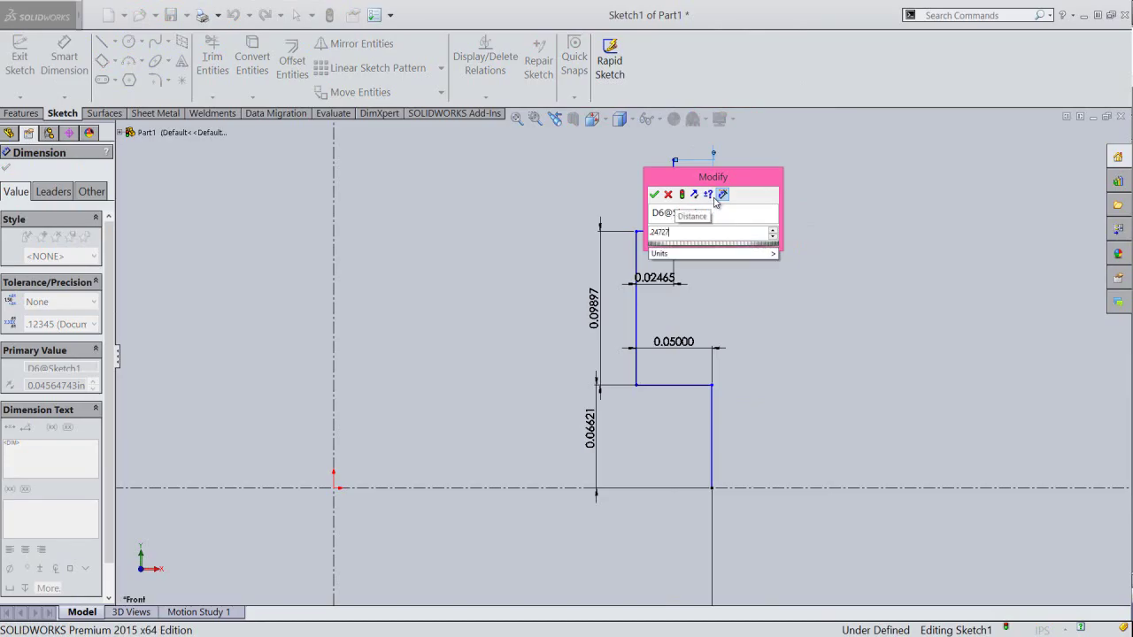
pyautogui.press('Escape')
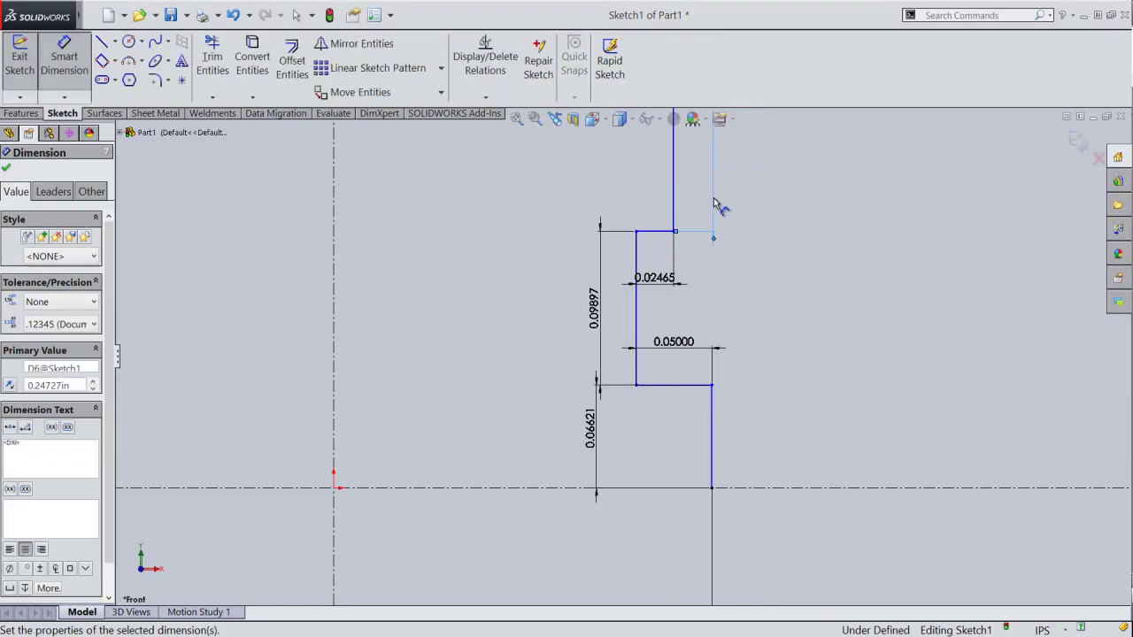
pyautogui.click(516, 124)
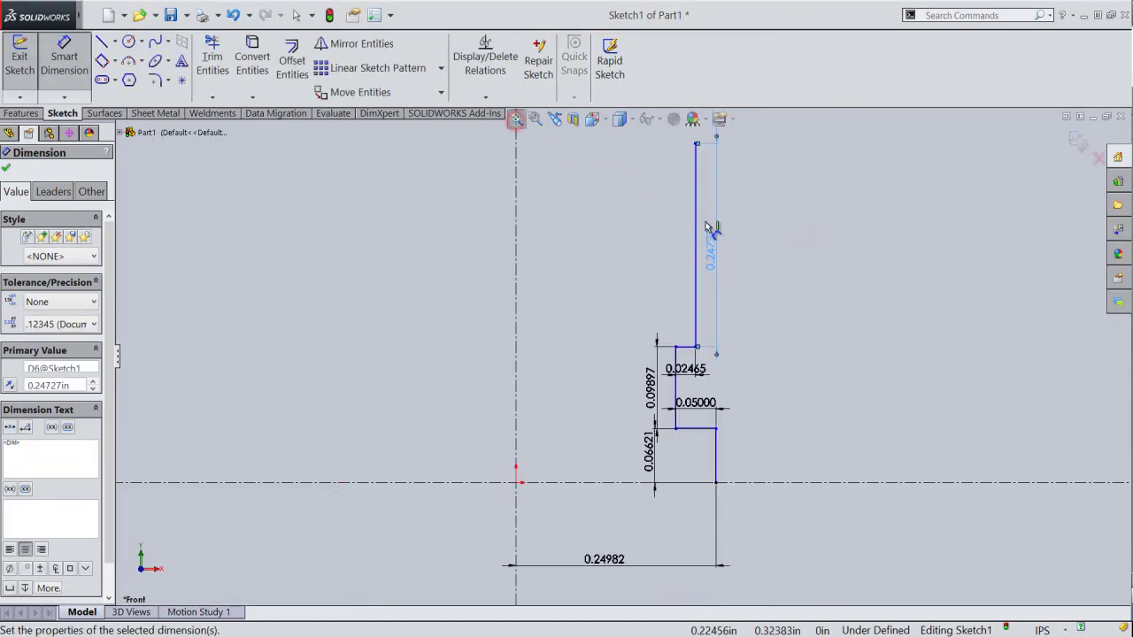
# Draw a new 0.05176 line above the profile.
pyautogui.rightClick(769, 244)
pyautogui.click(796, 147)
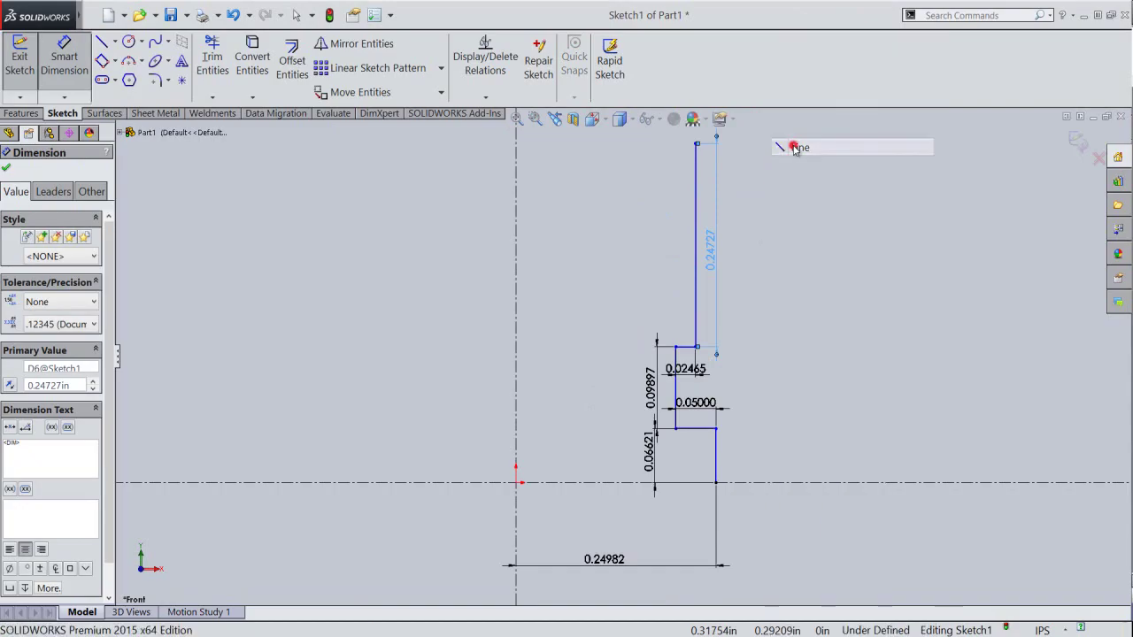
pyautogui.click(604, 157)
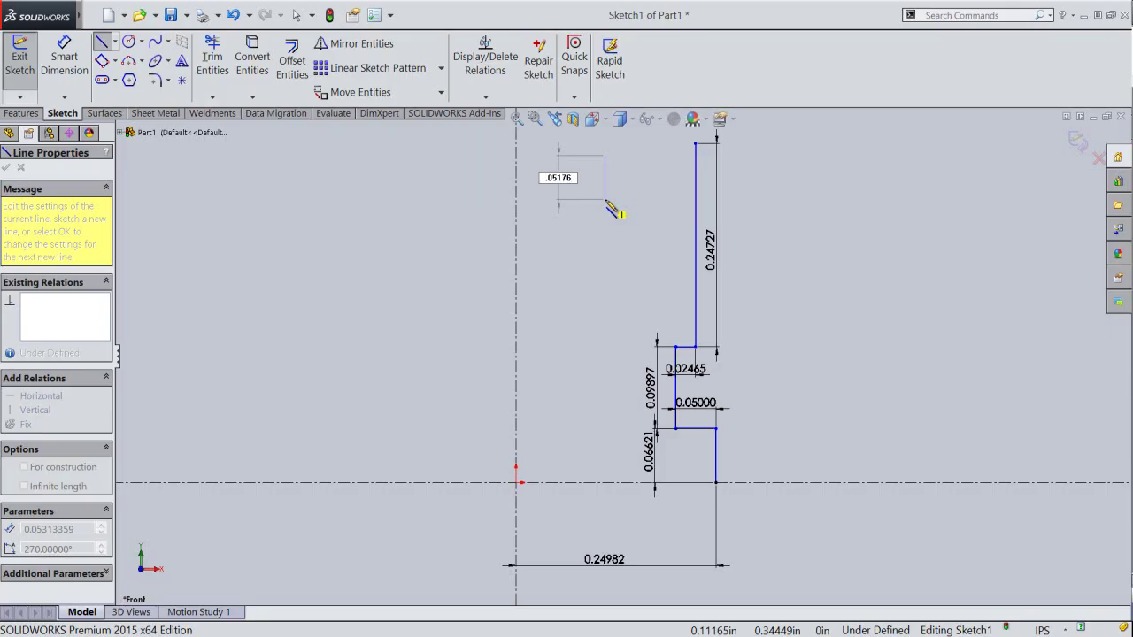
pyautogui.press('Return')
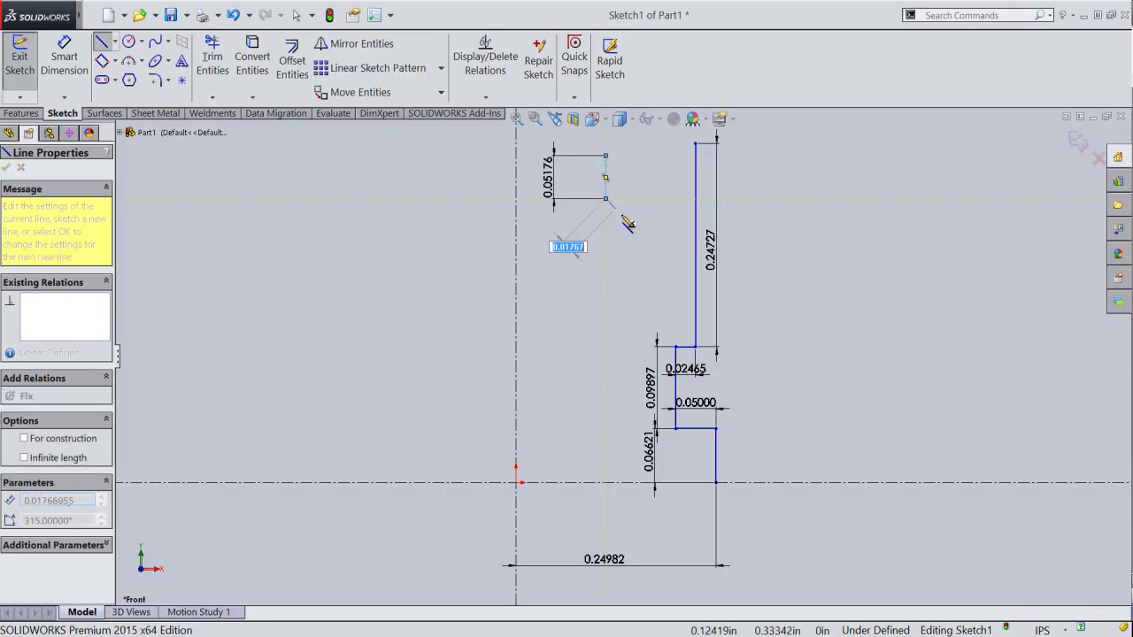
pyautogui.press('Escape')
# Set a 0.07414 horizontal distance between the short and long vertical lines.
pyautogui.rightClick(627, 223)
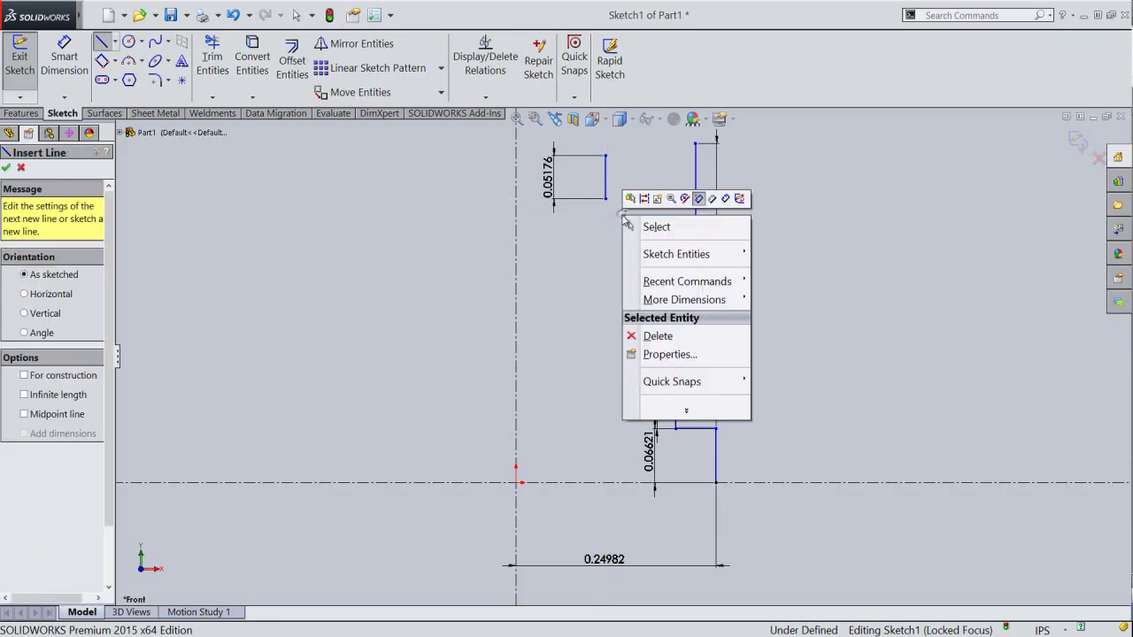
pyautogui.click(725, 199)
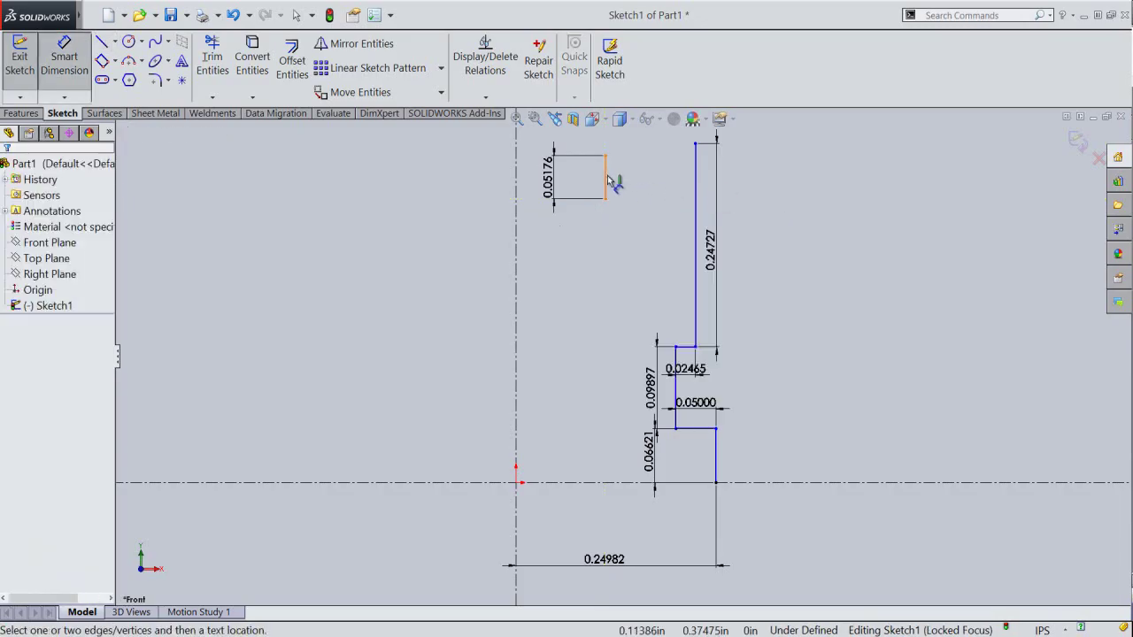
pyautogui.click(606, 177)
pyautogui.click(693, 178)
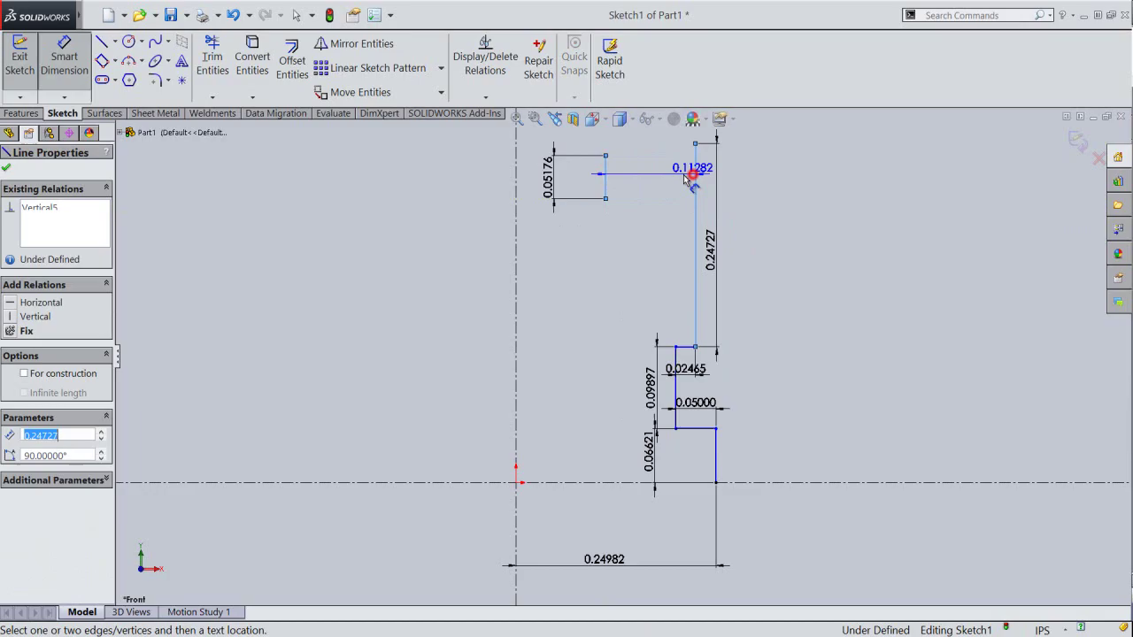
pyautogui.click(645, 141)
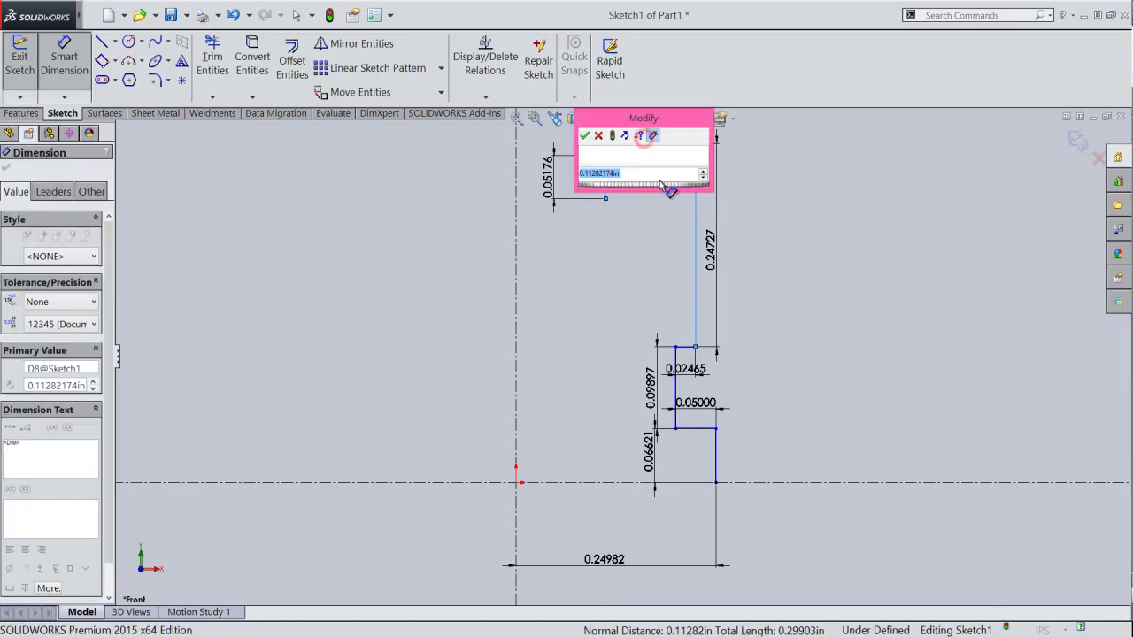
pyautogui.write('.0')
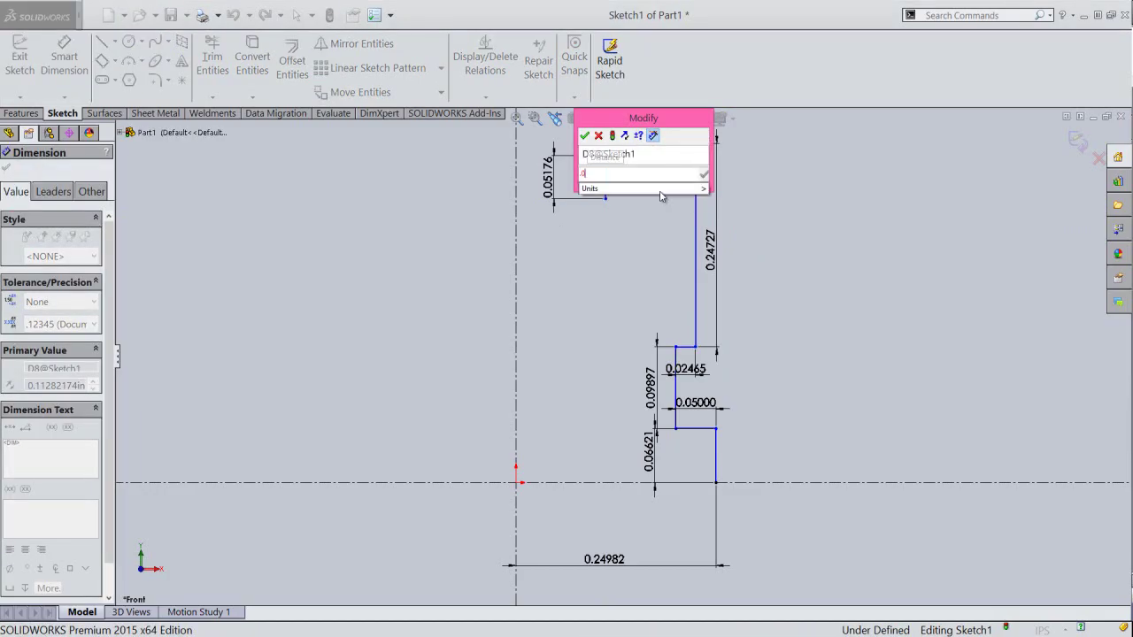
pyautogui.write('7414')
pyautogui.press('Return')
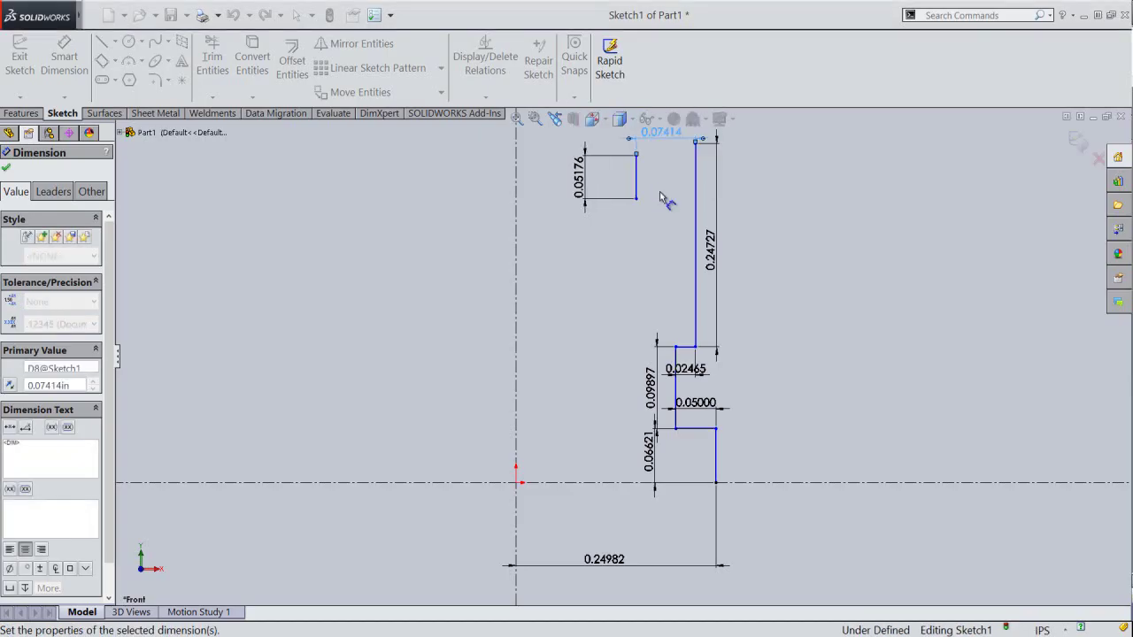
pyautogui.click(659, 196)
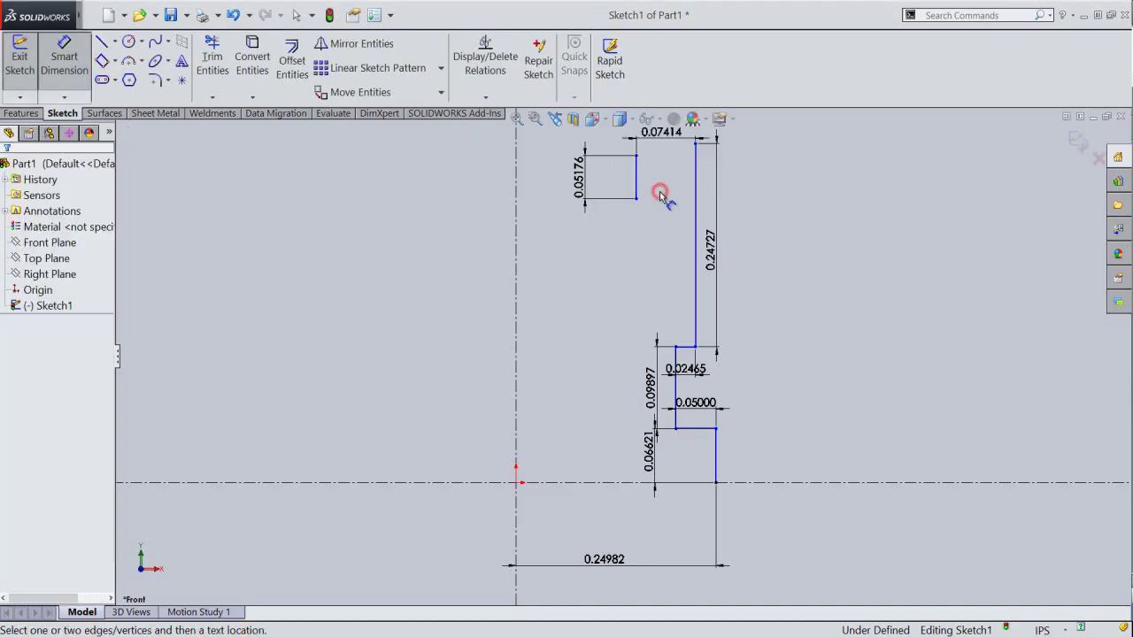
# Add a 0.26592 vertical distance from the small rectangle's corner to the step line.
pyautogui.click(637, 158)
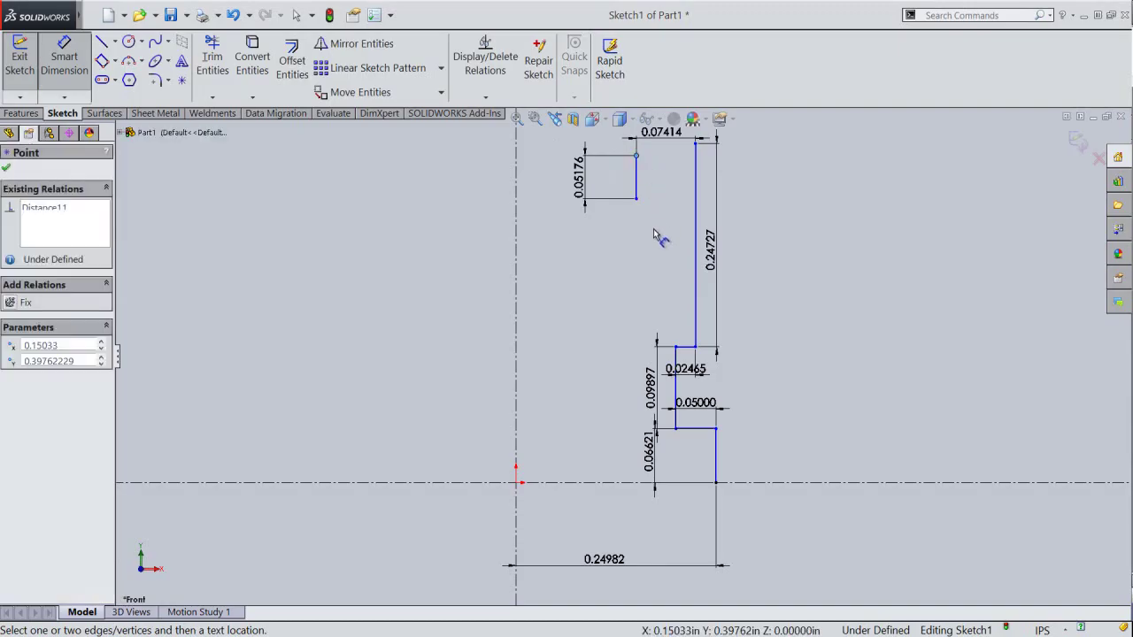
pyautogui.click(690, 349)
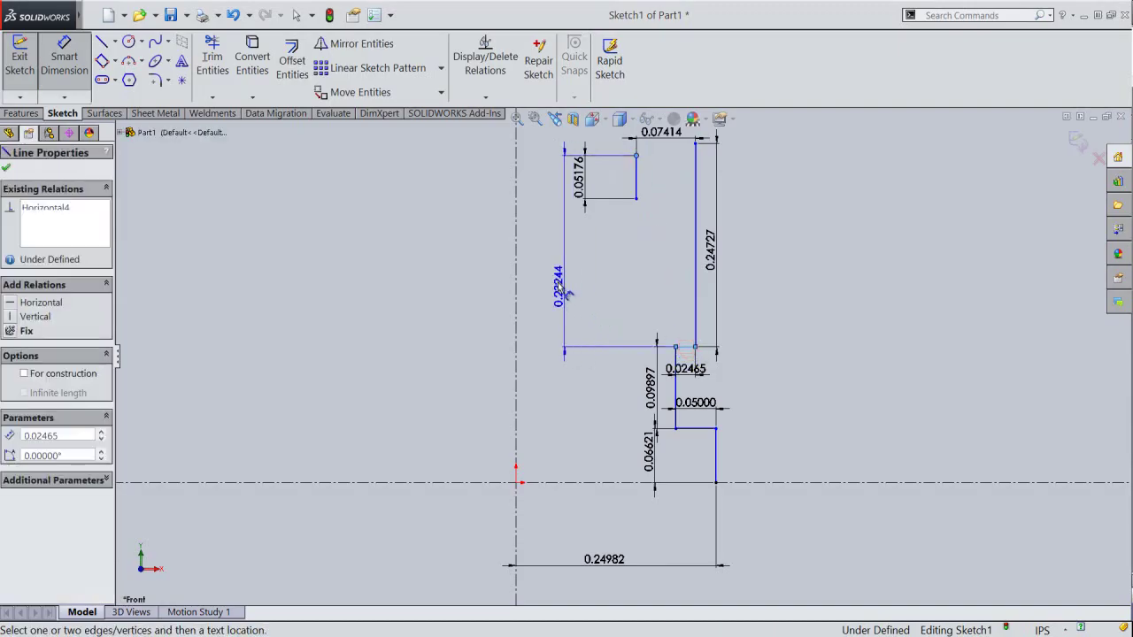
pyautogui.click(559, 287)
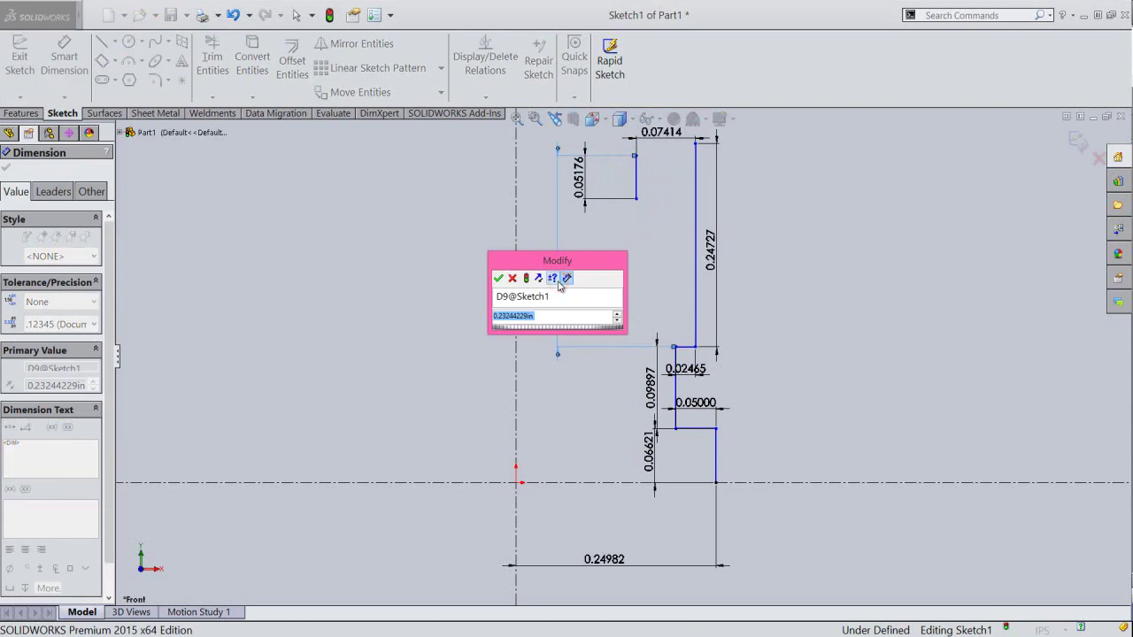
pyautogui.write('.2659')
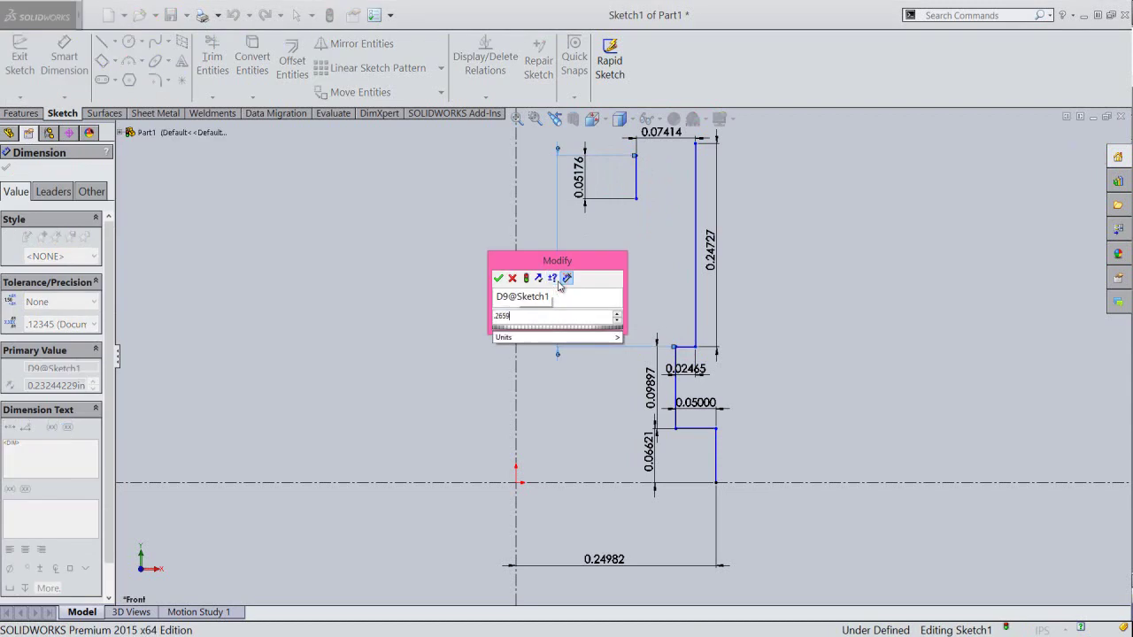
pyautogui.press('Return')
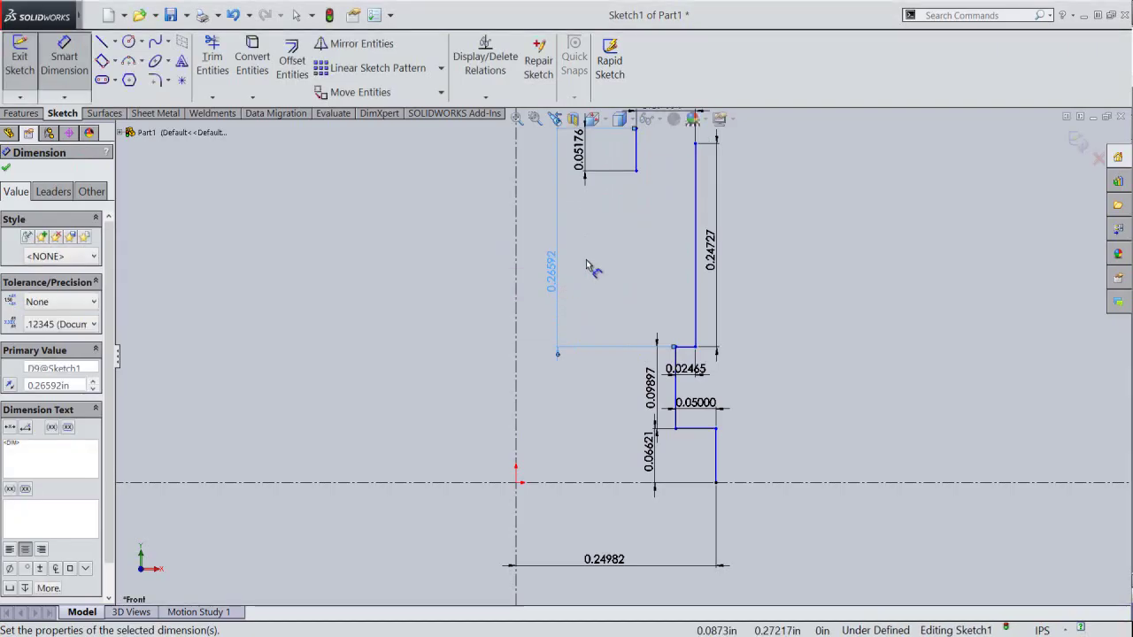
pyautogui.click(595, 252)
pyautogui.click(528, 130)
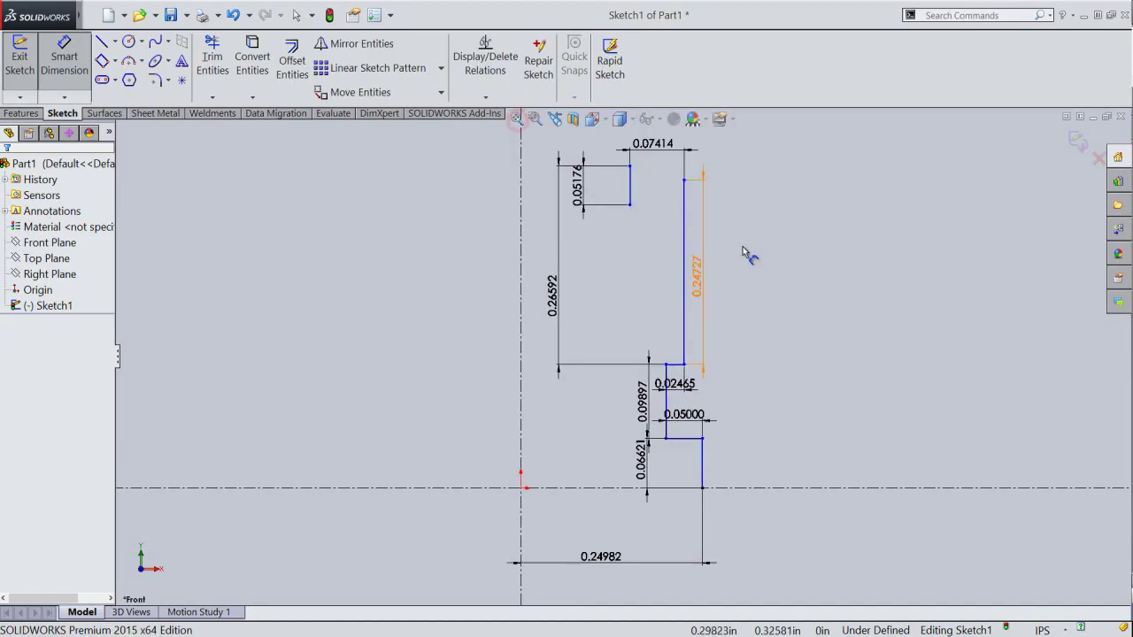
# Make the short line at the profile's bottom vertical, fully defining the sketch.
pyautogui.rightClick(744, 246)
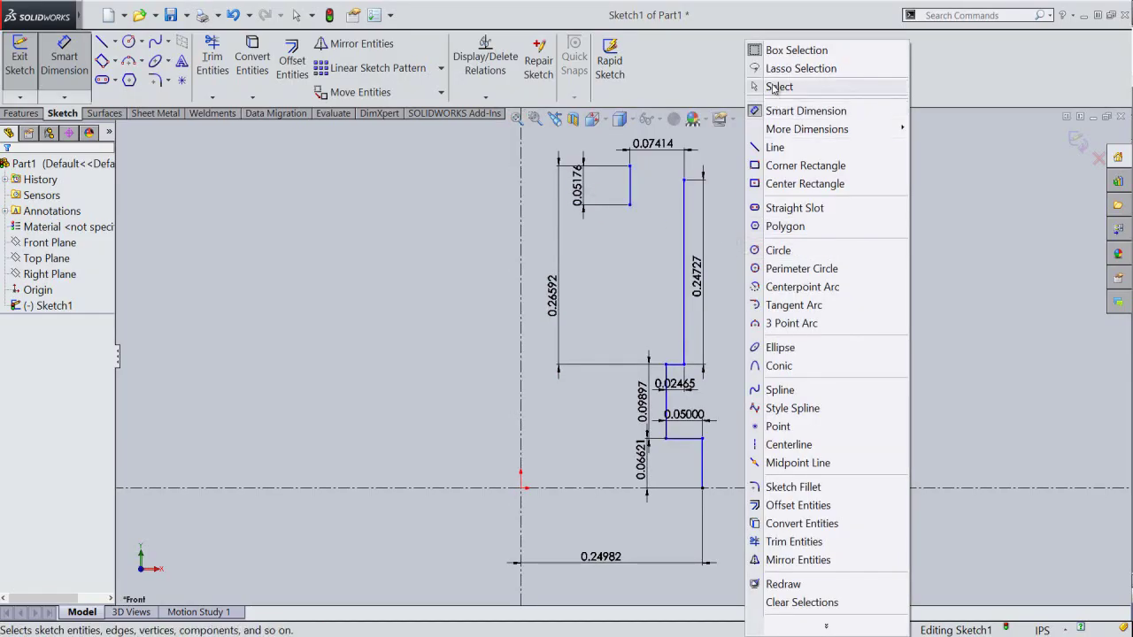
pyautogui.click(779, 86)
pyautogui.click(804, 239)
pyautogui.click(763, 257)
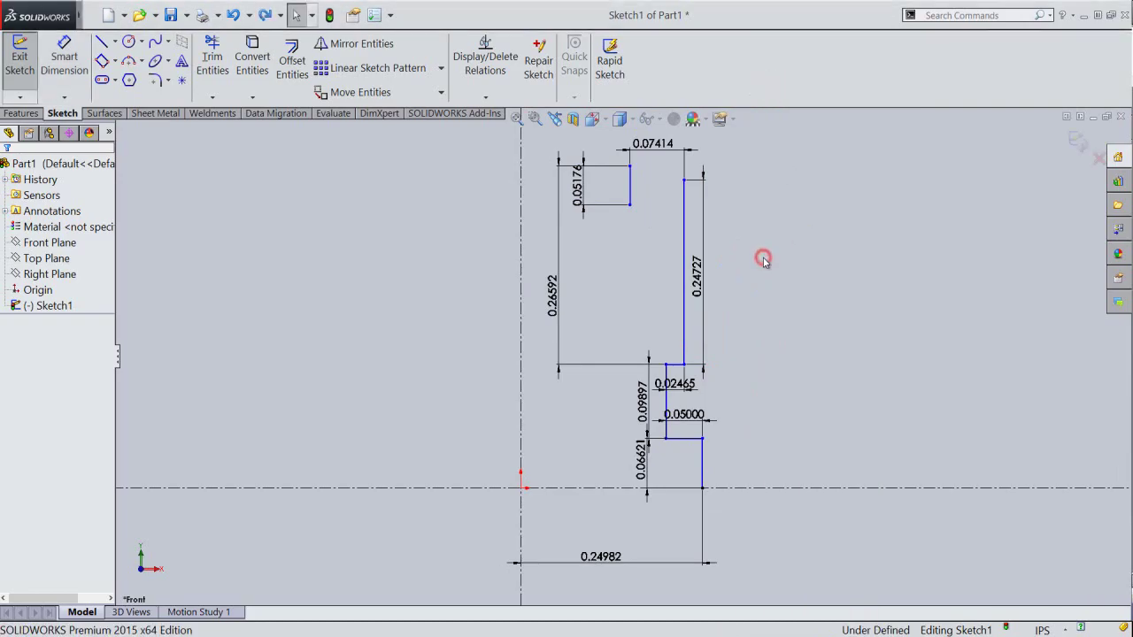
pyautogui.click(703, 460)
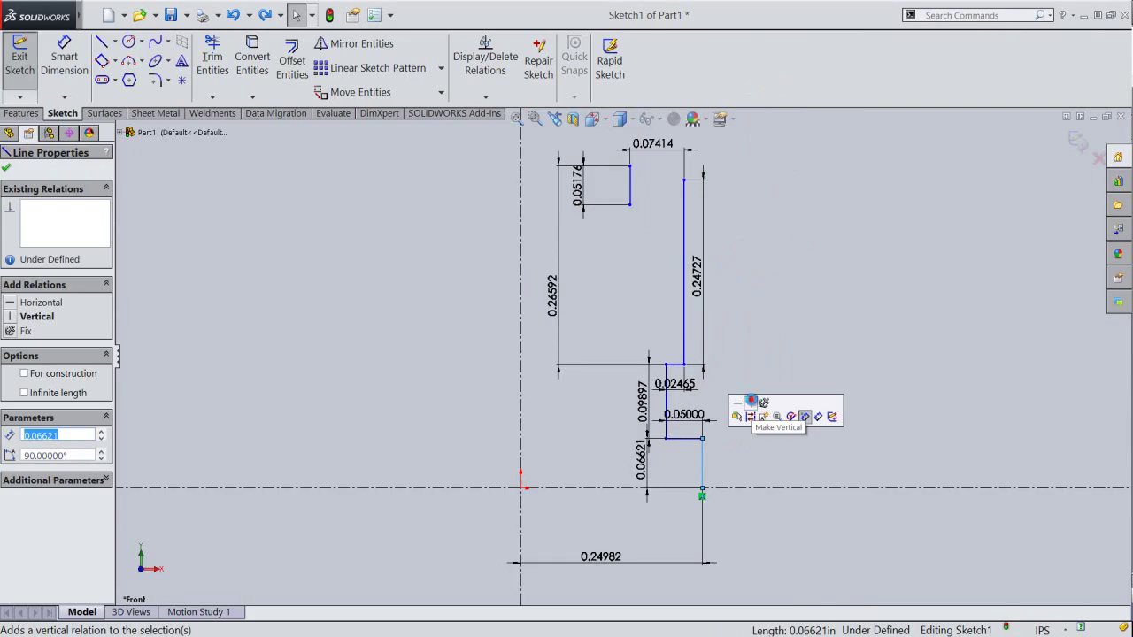
pyautogui.click(752, 400)
pyautogui.click(825, 276)
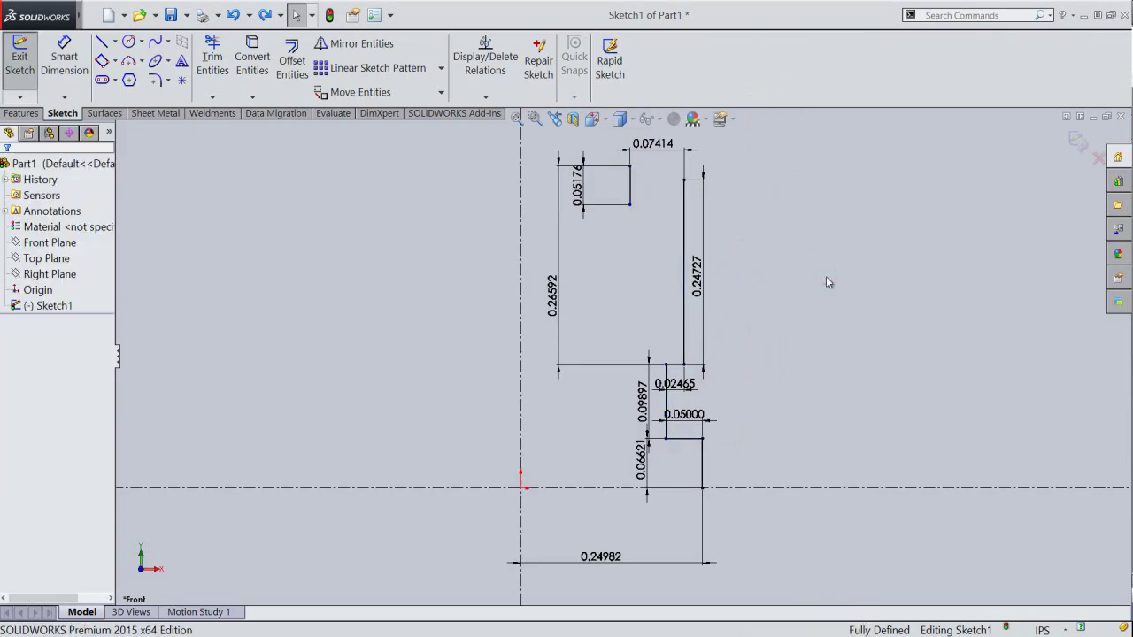
# Draw a sloped line joining the small rectangle's corner to the tall rectangle's corner.
pyautogui.rightClick(826, 276)
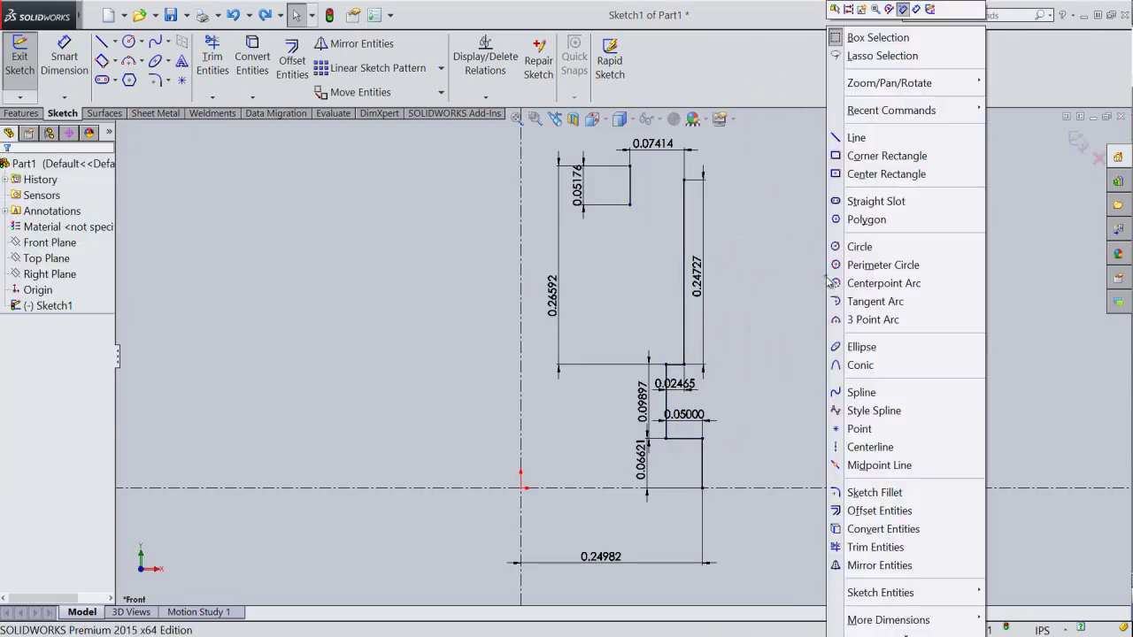
pyautogui.click(855, 138)
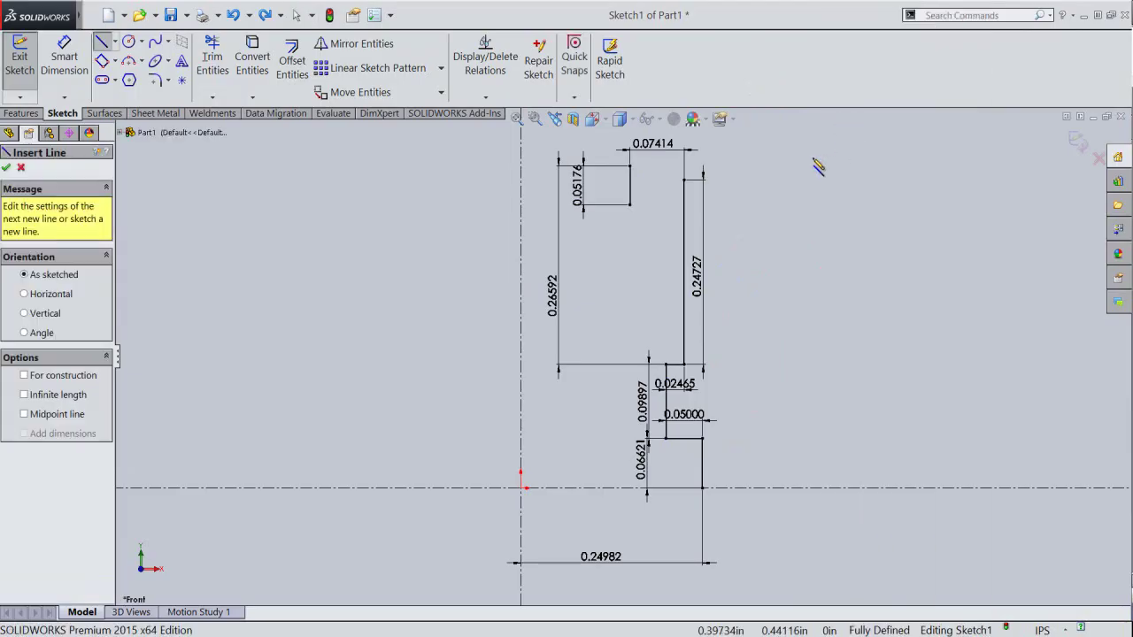
pyautogui.click(629, 166)
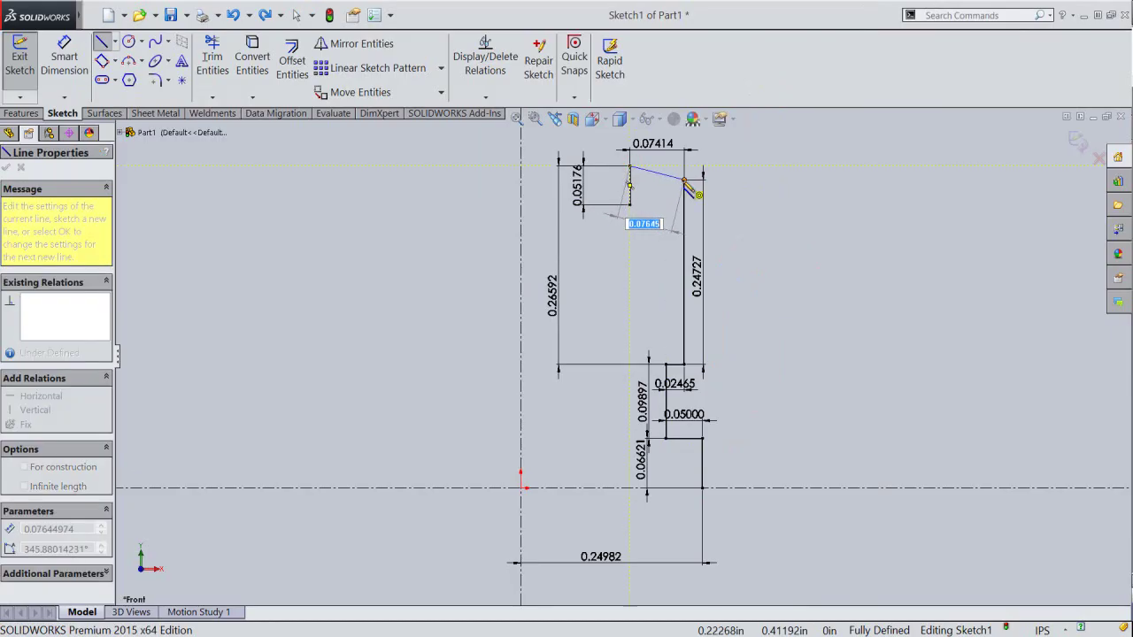
pyautogui.click(683, 179)
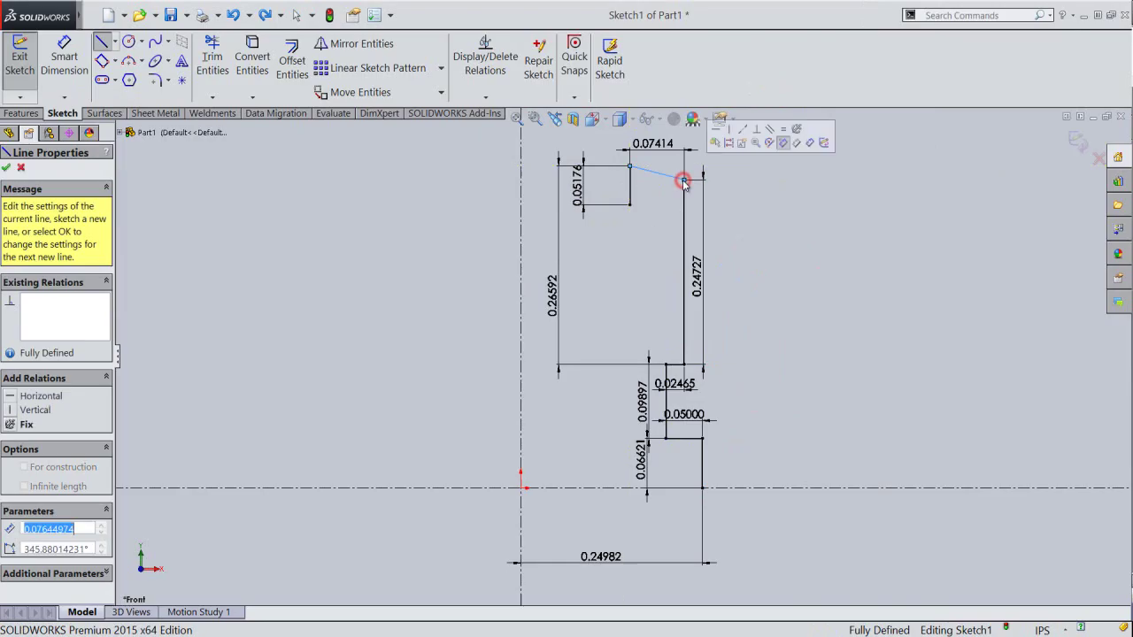
# Draw the raised step: 0.03335 horizontal, 0.08038 vertical and 0.02835 horizontal lines.
pyautogui.click(628, 205)
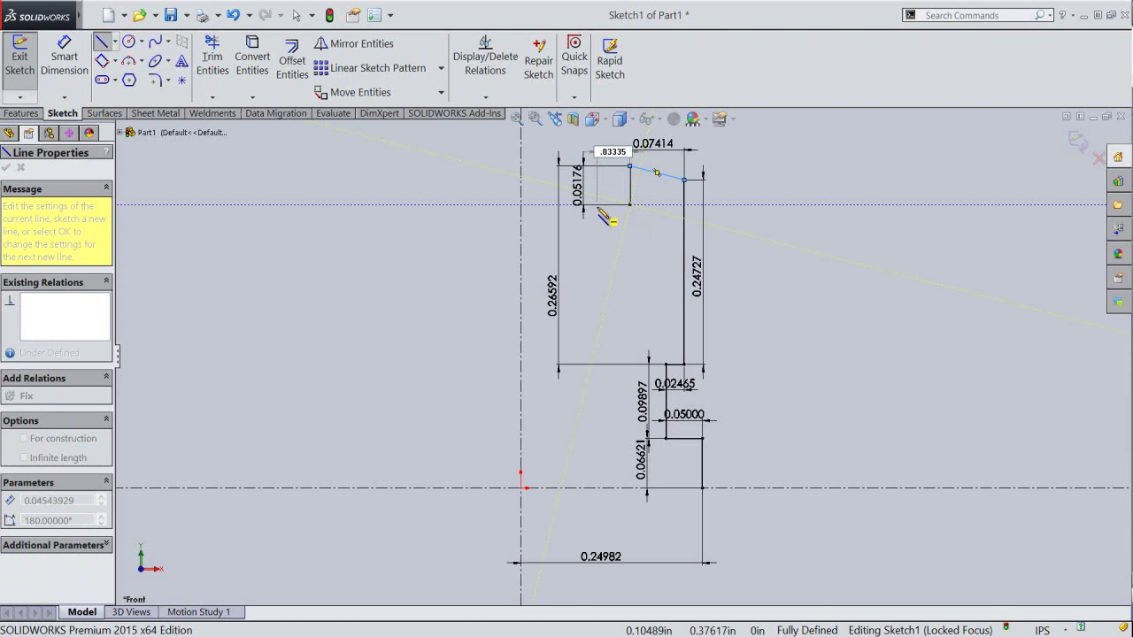
pyautogui.click(599, 210)
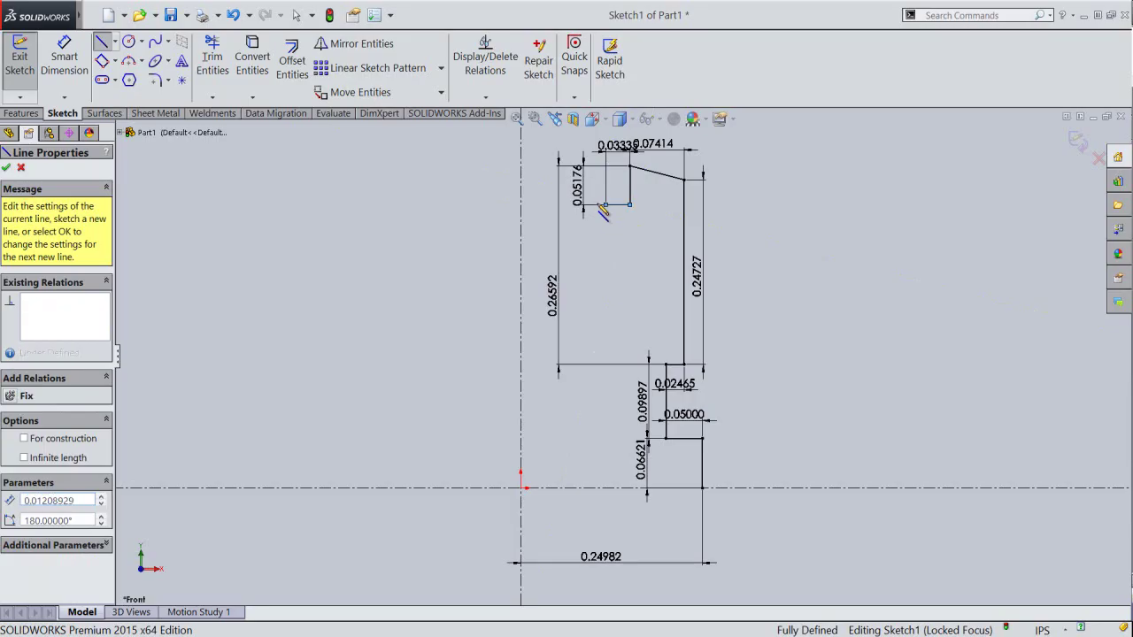
pyautogui.scroll(2, 605, 215)
pyautogui.scroll(1, 604, 214)
pyautogui.scroll(-1, 604, 215)
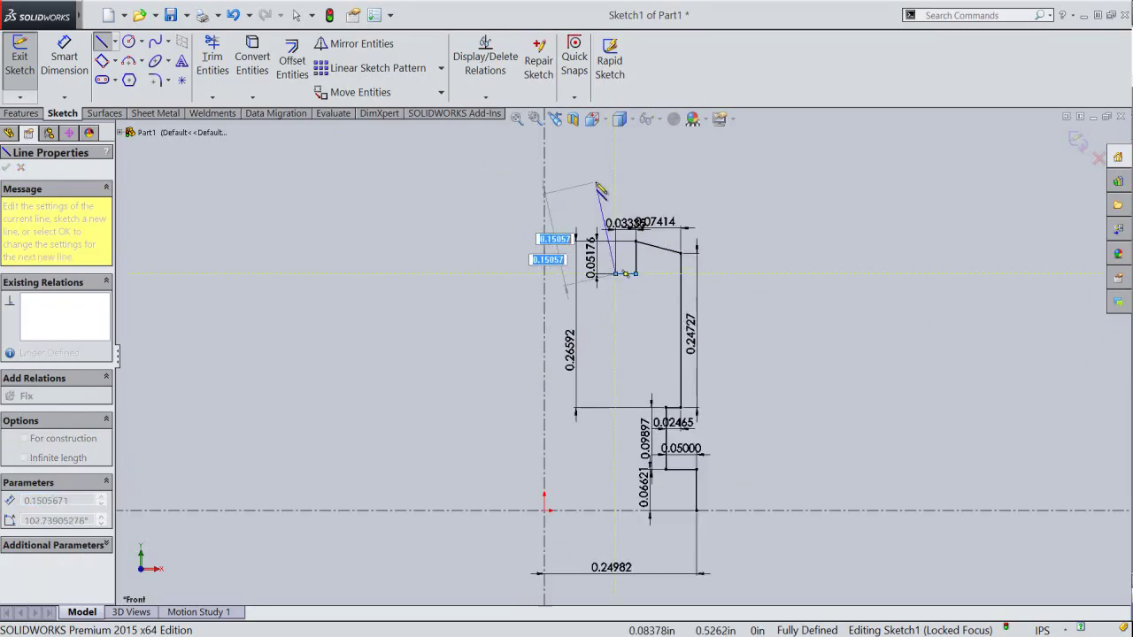
pyautogui.scroll(-1, 607, 197)
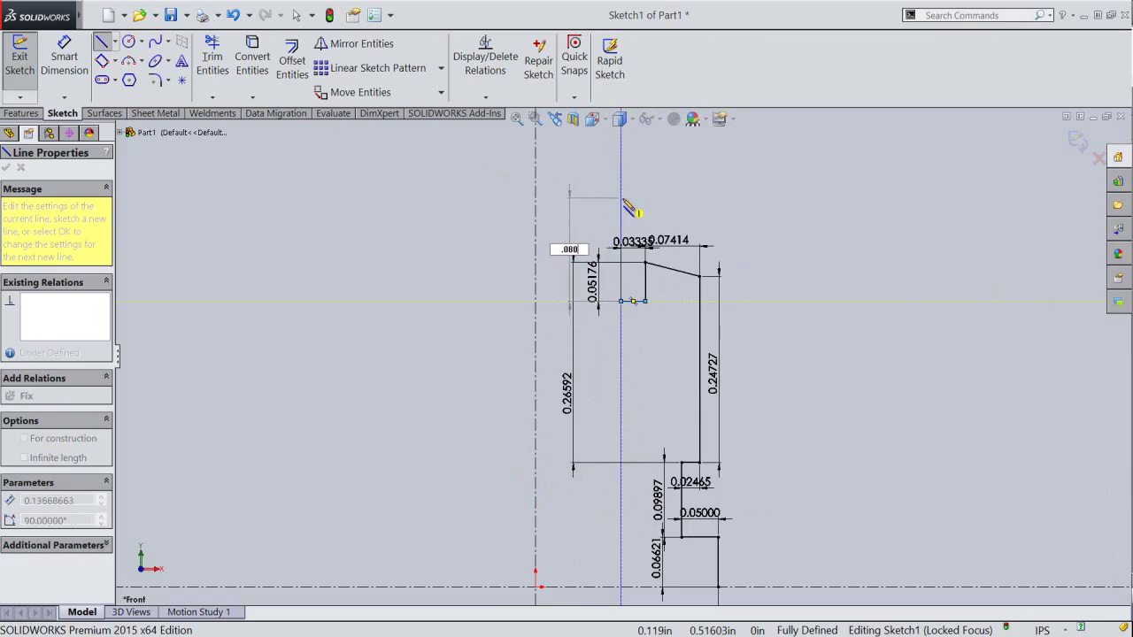
pyautogui.write('.08038')
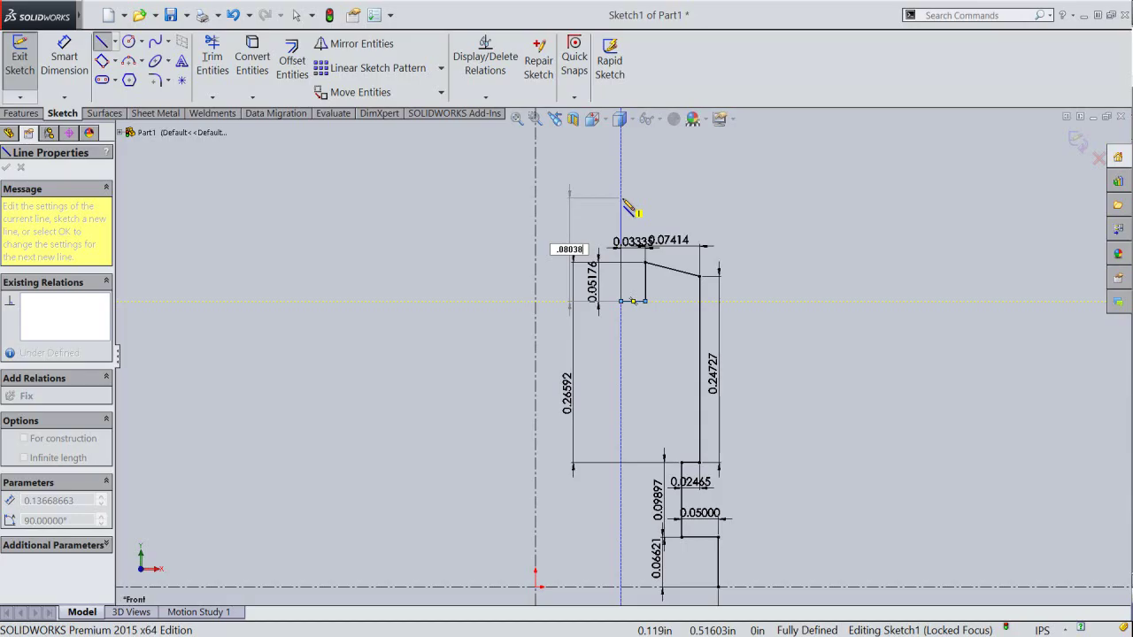
pyautogui.press('Return')
pyautogui.write('.02835')
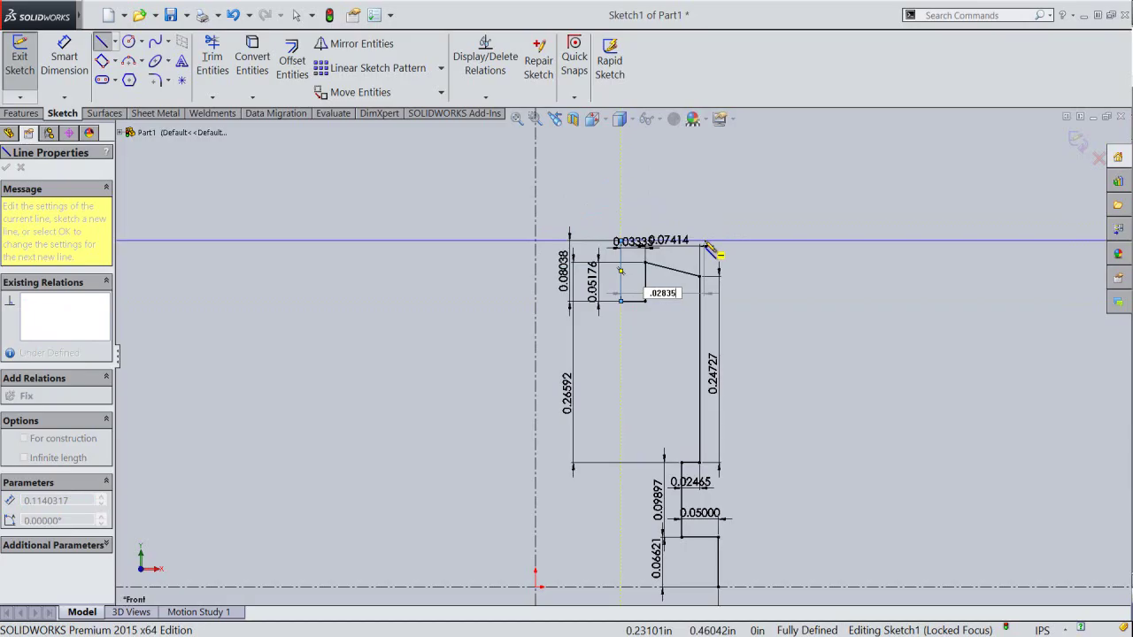
pyautogui.click(646, 244)
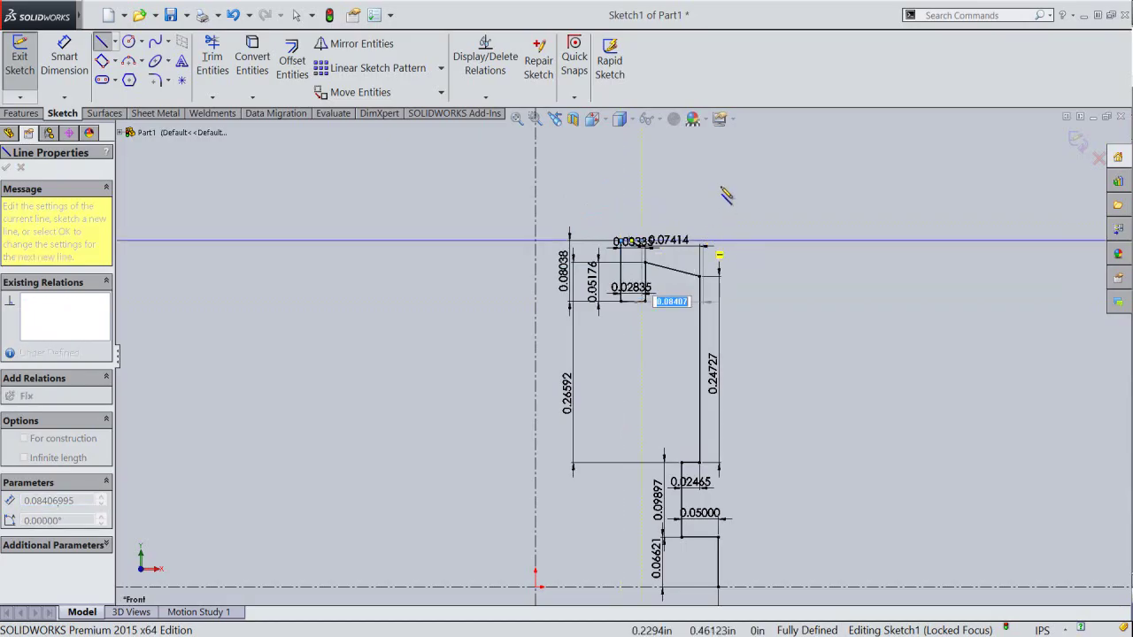
pyautogui.press('Escape')
pyautogui.scroll(2, 683, 239)
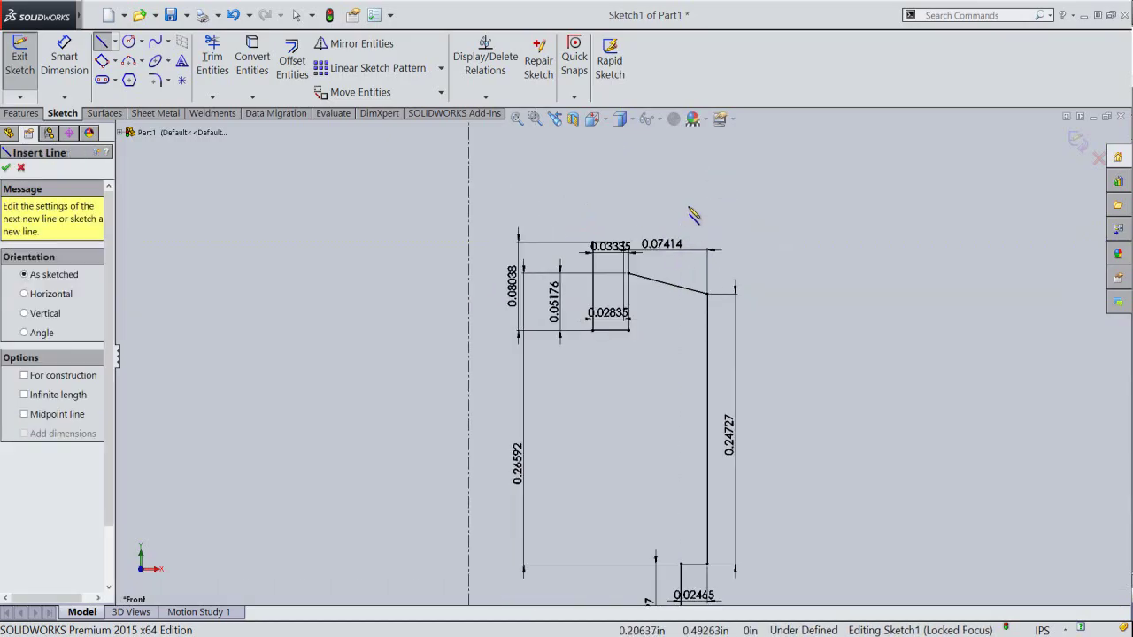
pyautogui.rightClick(694, 206)
# Drag the 0.03335, 0.02835, 0.05176 and 0.08038 dimensions clear of the small rectangle, then fit view.
pyautogui.click(721, 218)
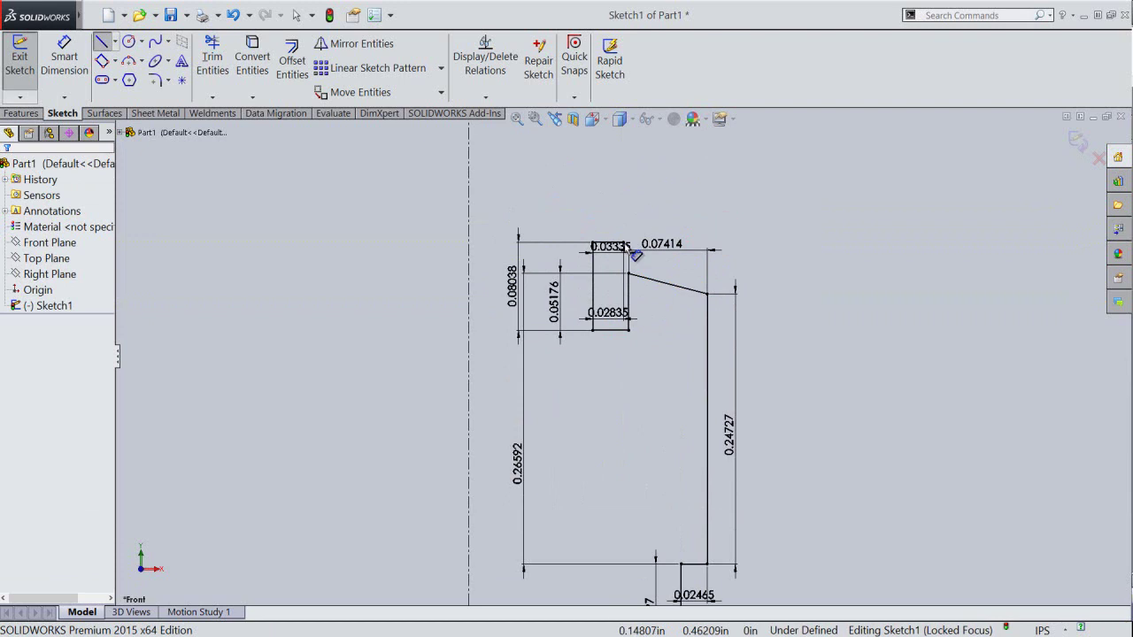
pyautogui.moveTo(610, 254); pyautogui.dragTo(609, 357)
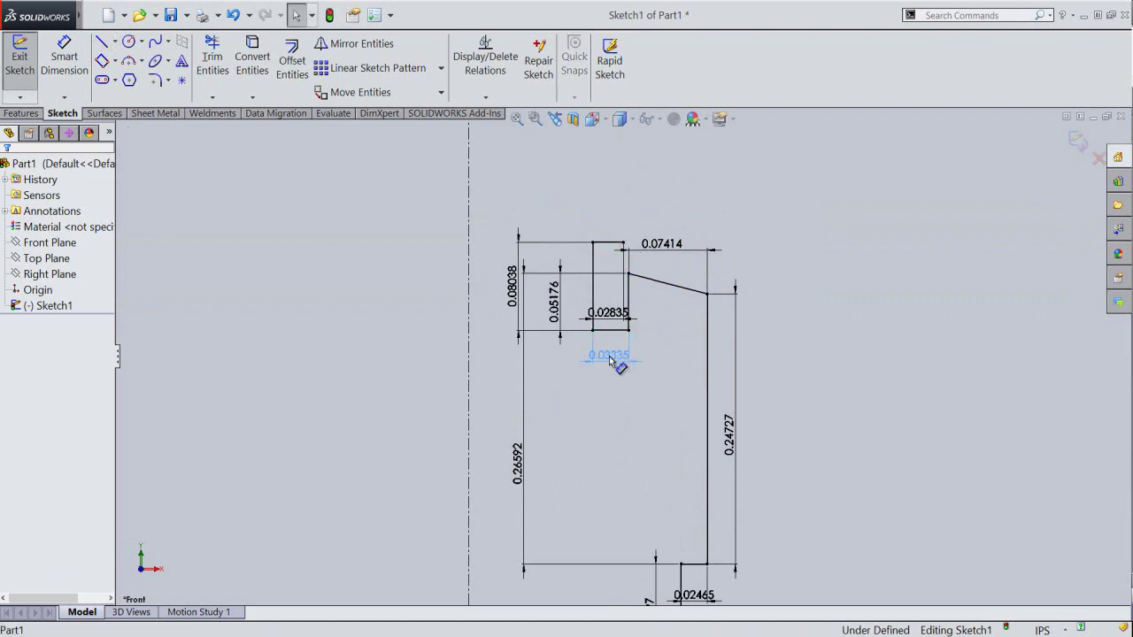
pyautogui.click(620, 391)
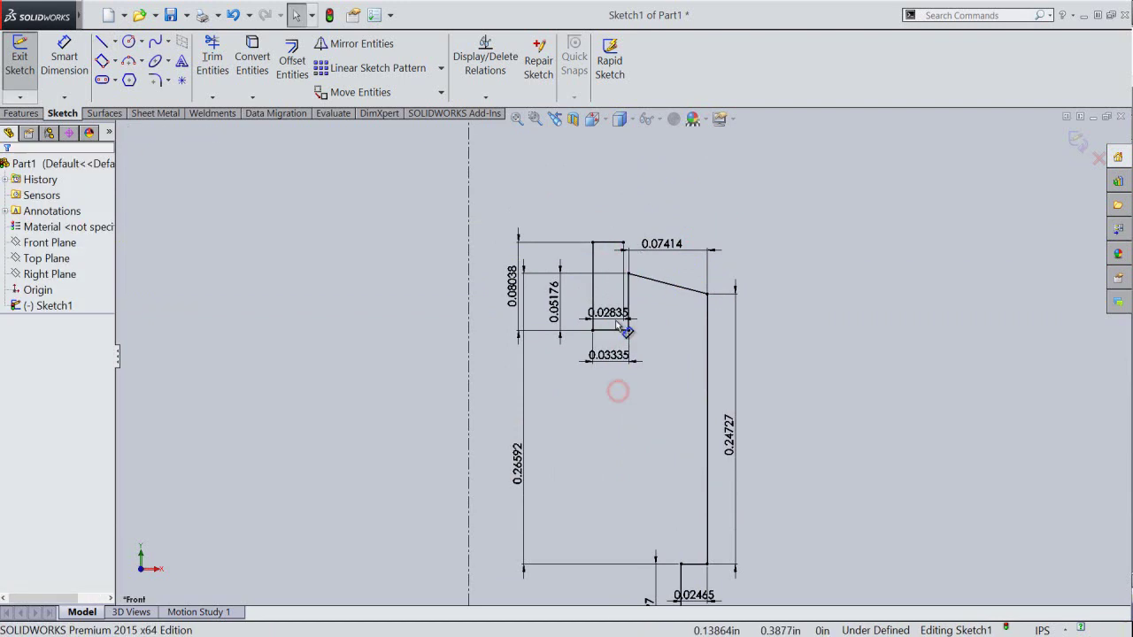
pyautogui.moveTo(615, 318); pyautogui.dragTo(611, 217)
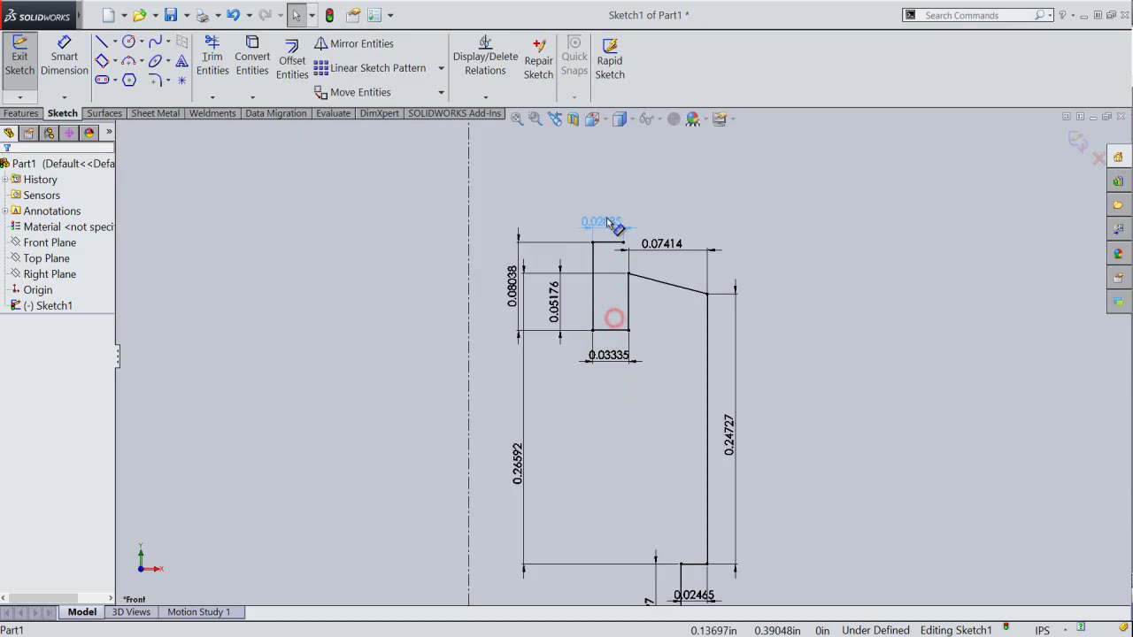
pyautogui.click(690, 204)
pyautogui.moveTo(557, 293)
pyautogui.mouseDown()
pyautogui.moveTo(586, 301)
pyautogui.moveTo(611, 290)
pyautogui.mouseUp()
pyautogui.click(752, 195)
pyautogui.moveTo(514, 271); pyautogui.dragTo(567, 303)
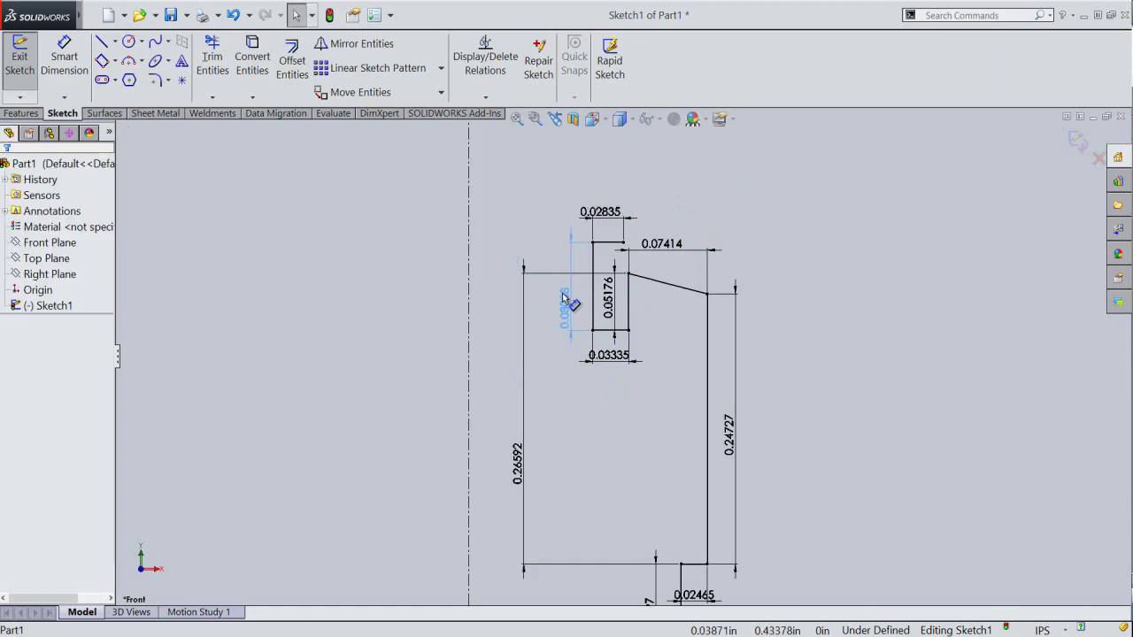
pyautogui.click(818, 250)
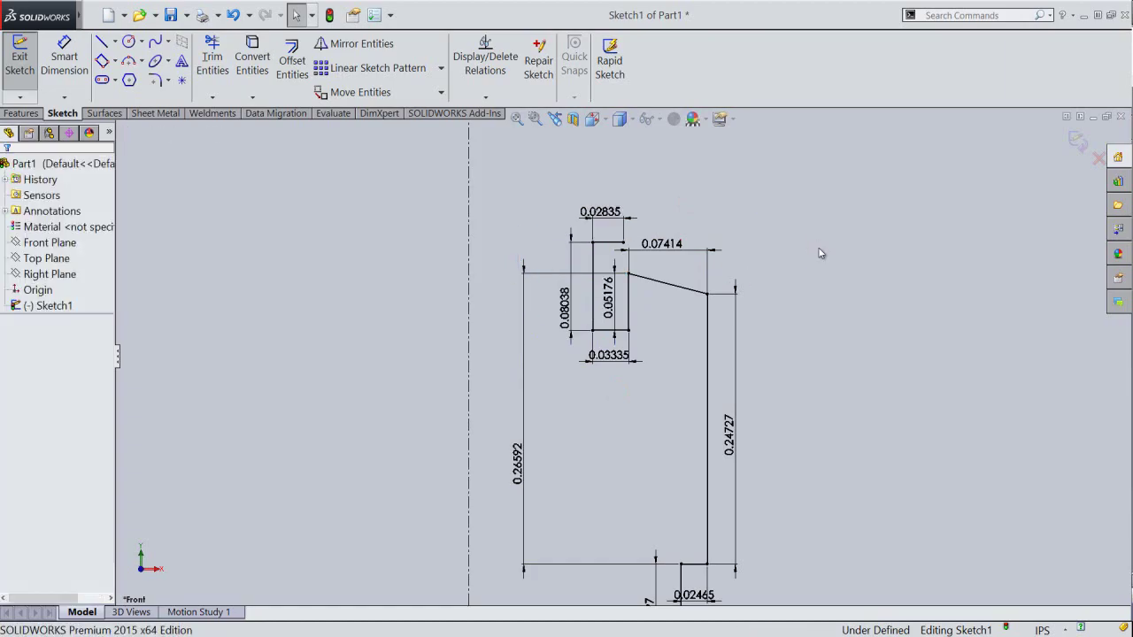
pyautogui.click(515, 117)
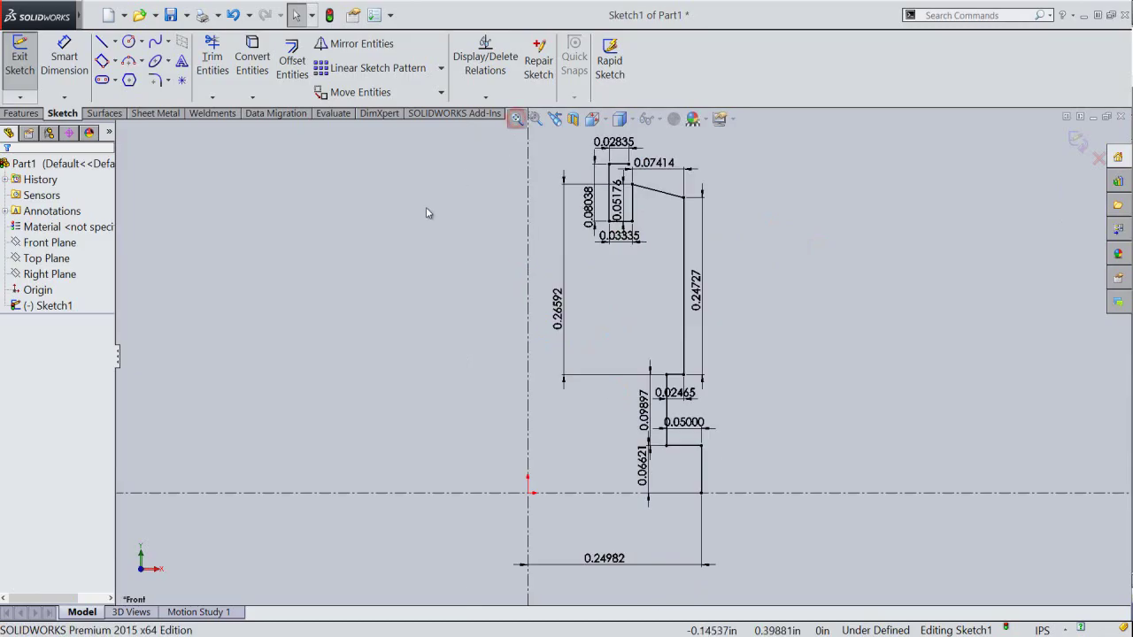
# Draw lines of 0.05184, 0.03153, 0.02877 and 0.12162 from the profile's centerline corner.
pyautogui.rightClick(536, 156)
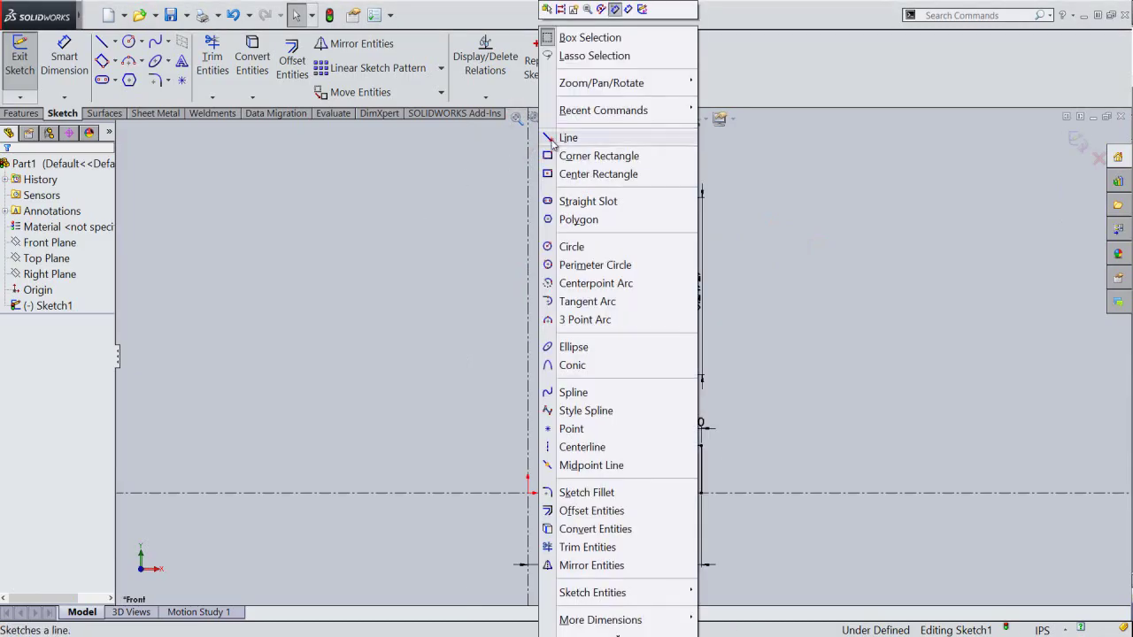
pyautogui.click(567, 138)
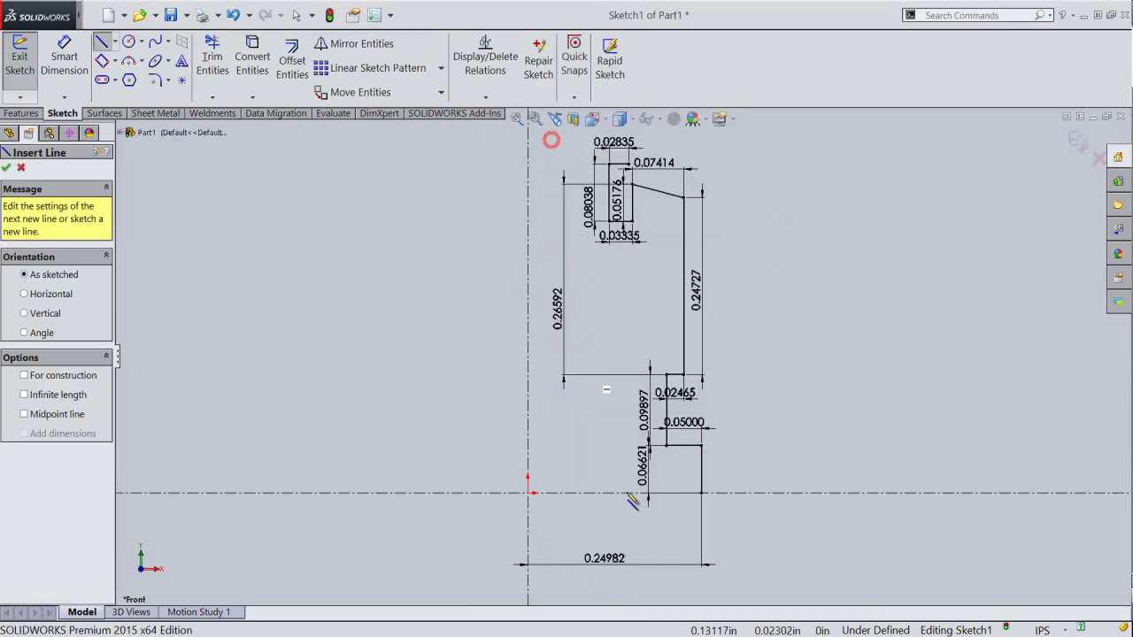
pyautogui.click(700, 493)
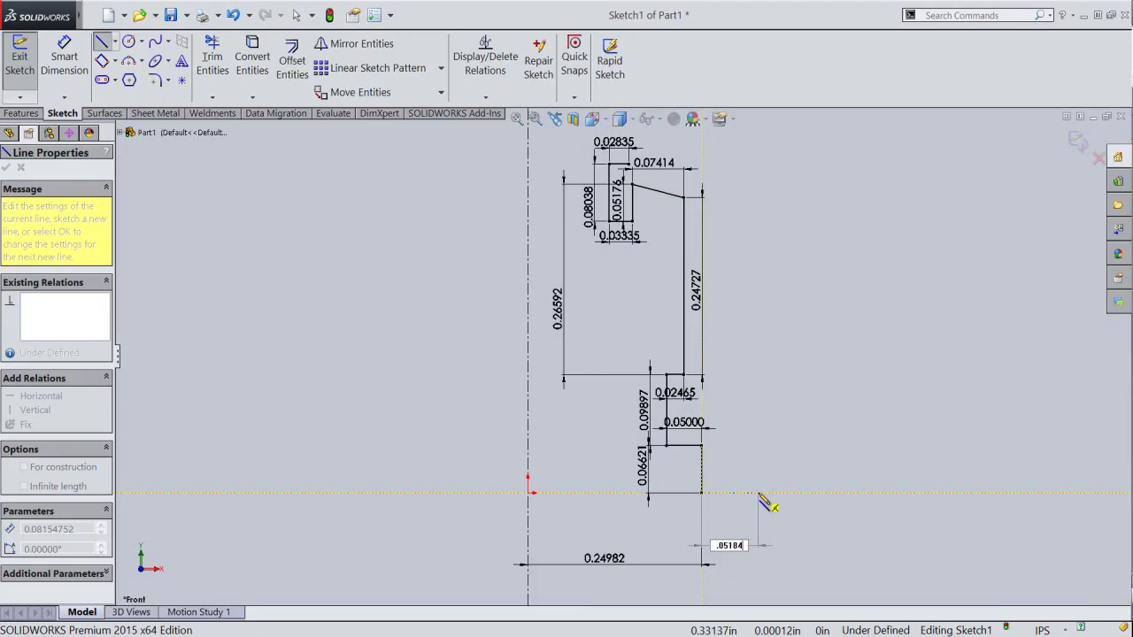
pyautogui.press('Return')
pyautogui.write('.03153')
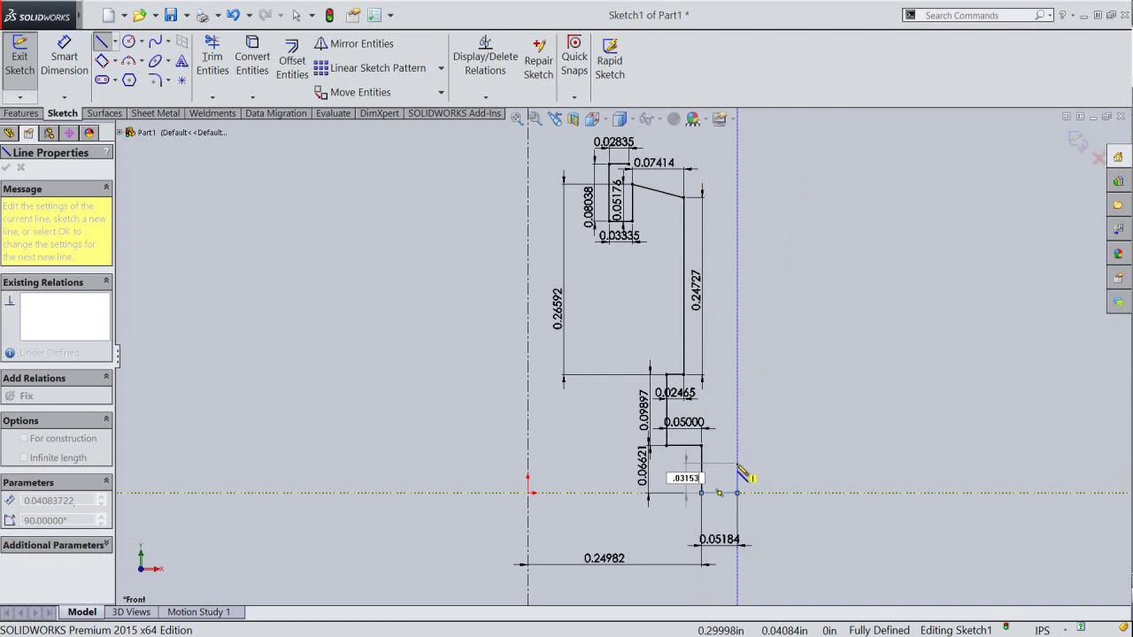
pyautogui.press('Return')
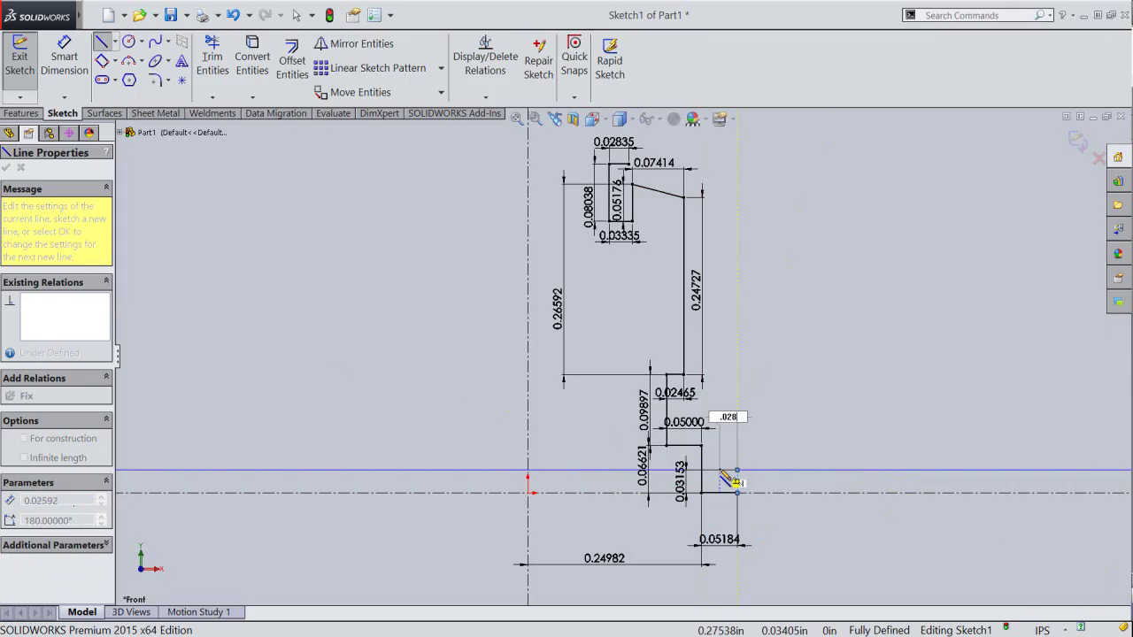
pyautogui.write('0.02877')
pyautogui.press('Return')
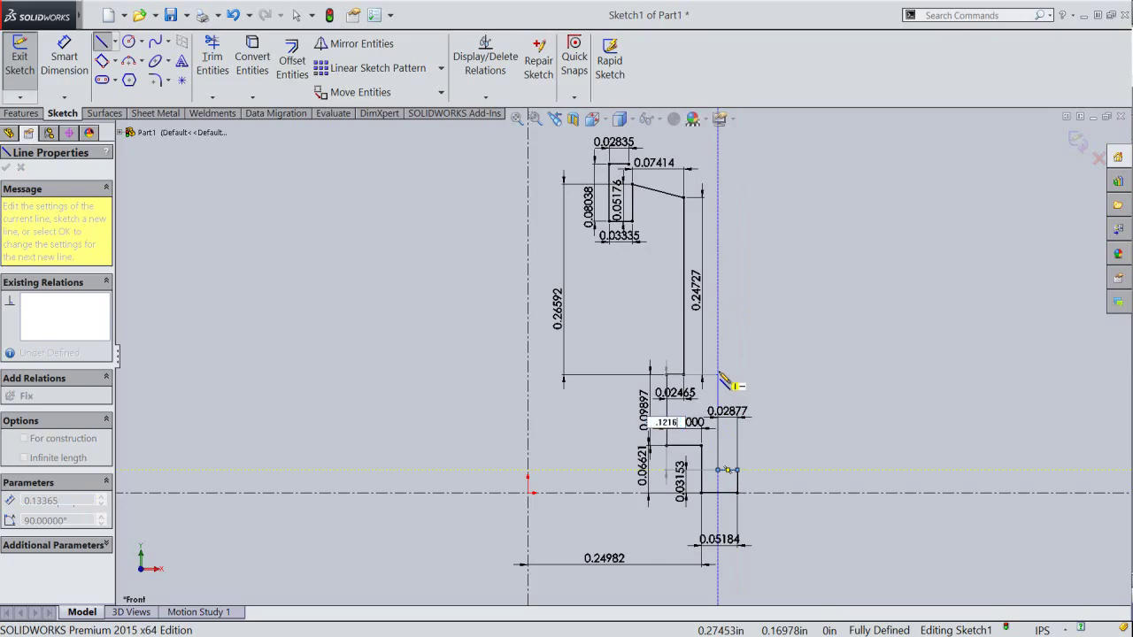
pyautogui.press('Return')
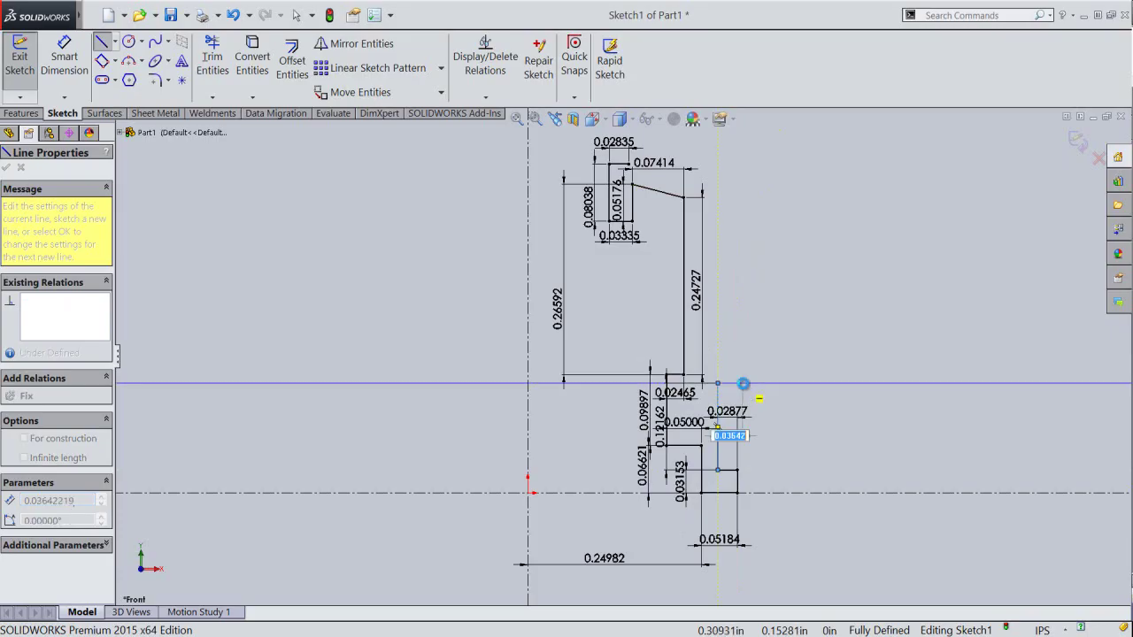
# Add a 0.03750 vertical segment and finish the two-line zigzag beside the upper step.
pyautogui.click(743, 384)
pyautogui.write('.0375')
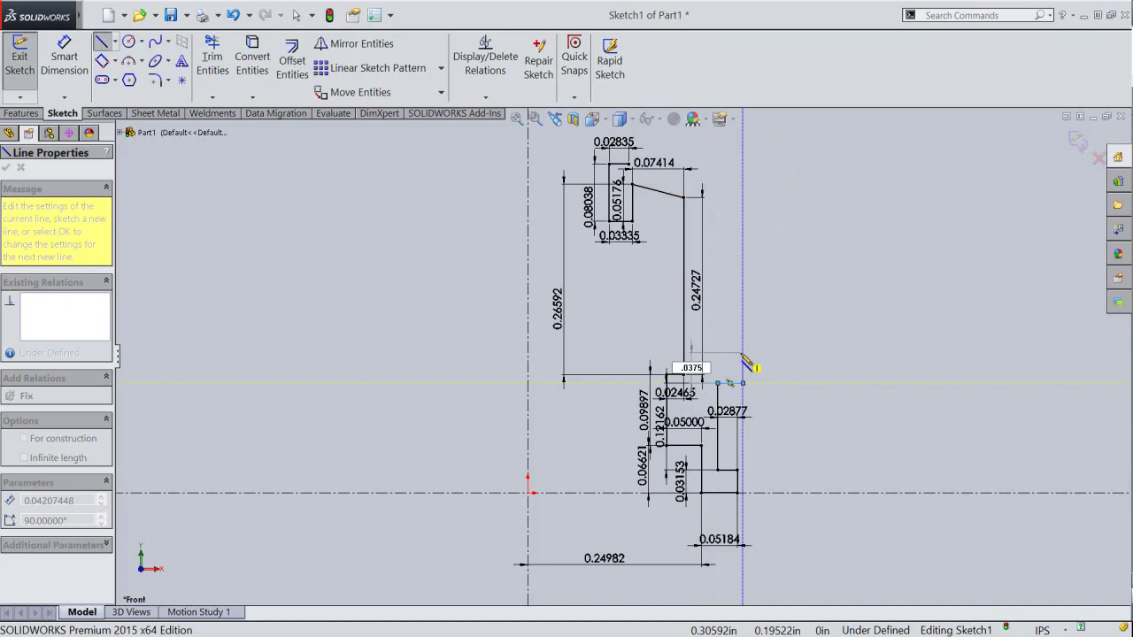
pyautogui.press('Return')
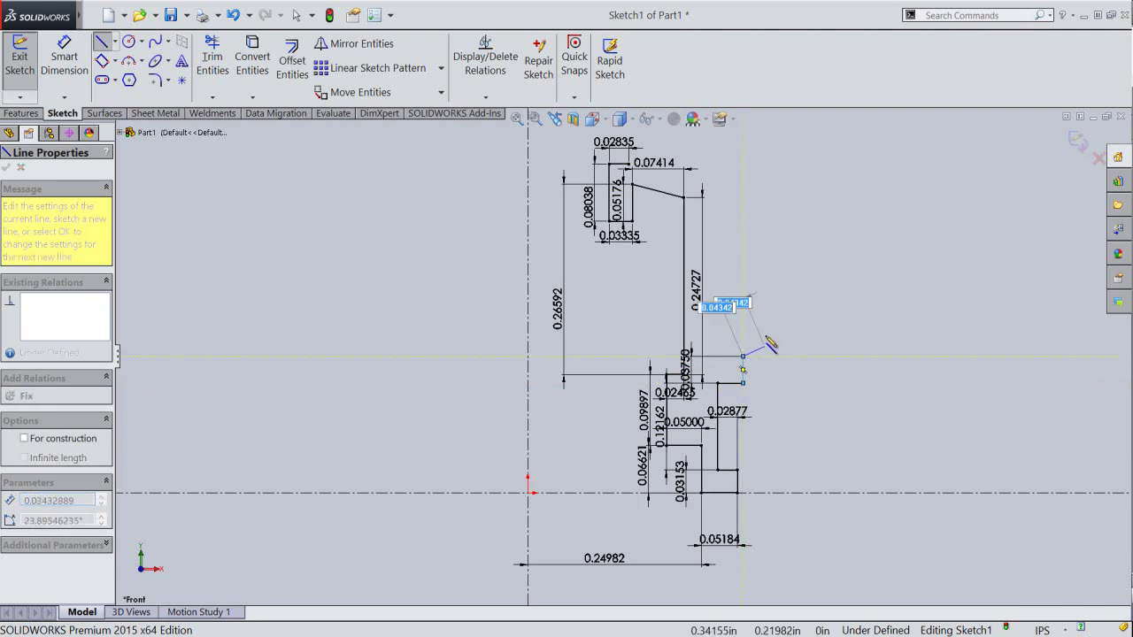
pyautogui.click(763, 335)
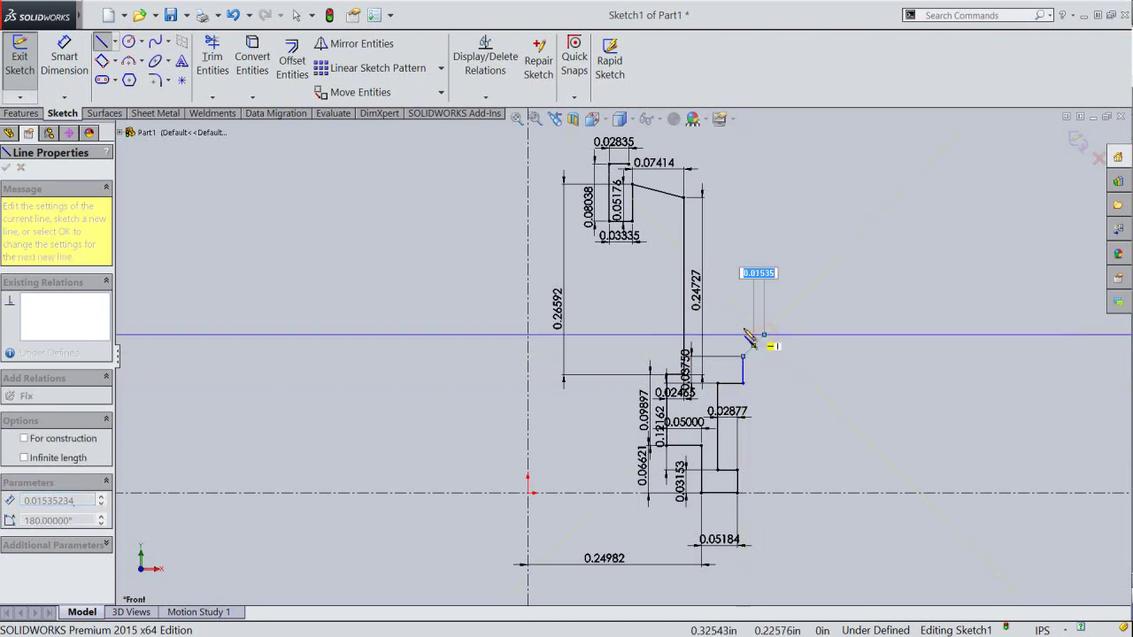
pyautogui.click(727, 323)
pyautogui.doubleClick(750, 302)
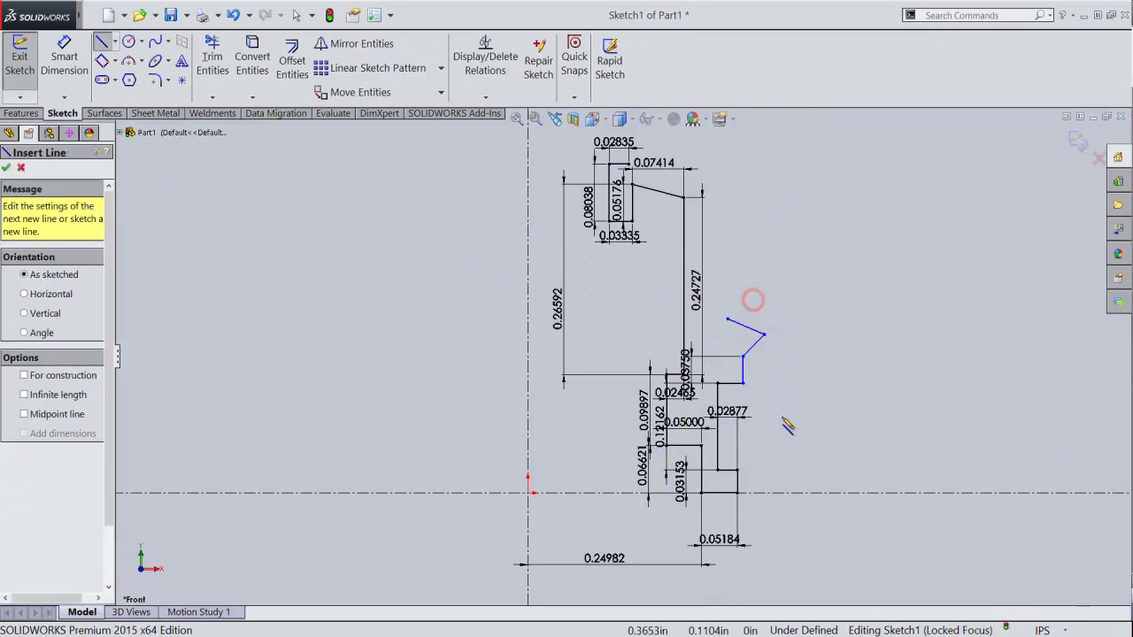
pyautogui.scroll(-1, 779, 468)
pyautogui.rightClick(787, 381)
pyautogui.click(816, 378)
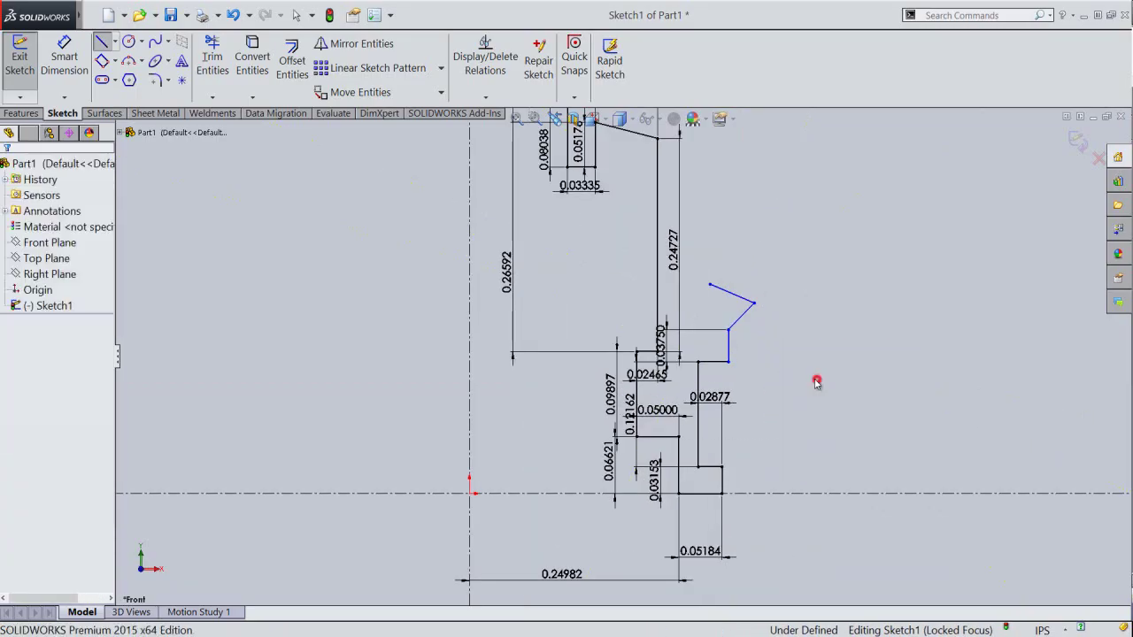
# Make the short vertical edge at the 0.03750 step collinear with the lower vertical edge.
pyautogui.click(728, 345)
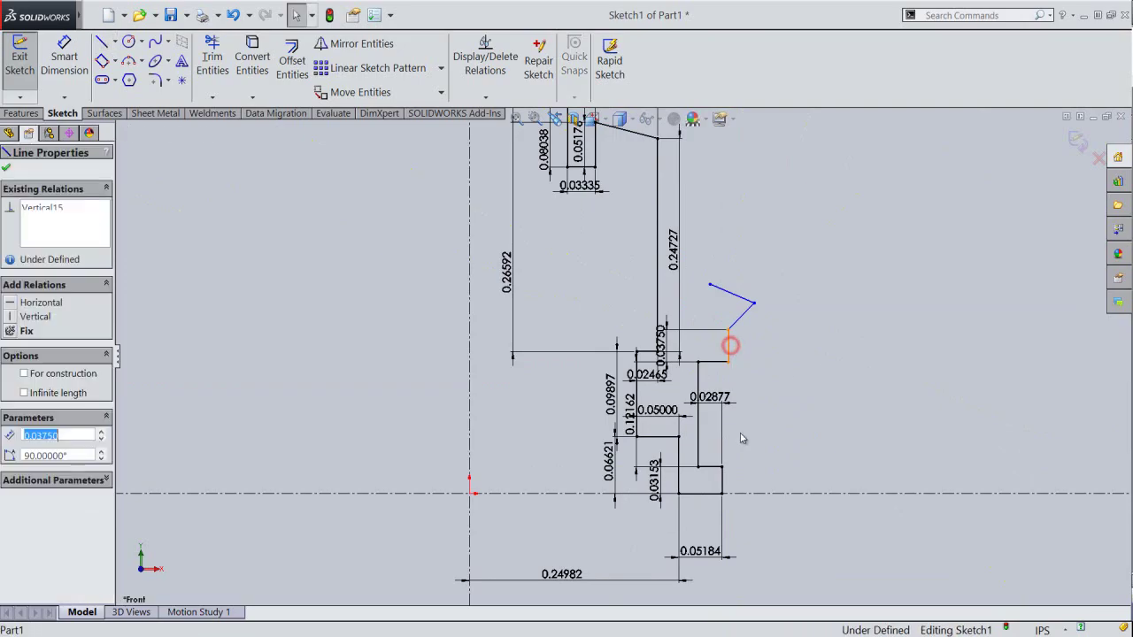
pyautogui.keyDown('ctrl'); pyautogui.click(724, 482); pyautogui.keyUp('ctrl')
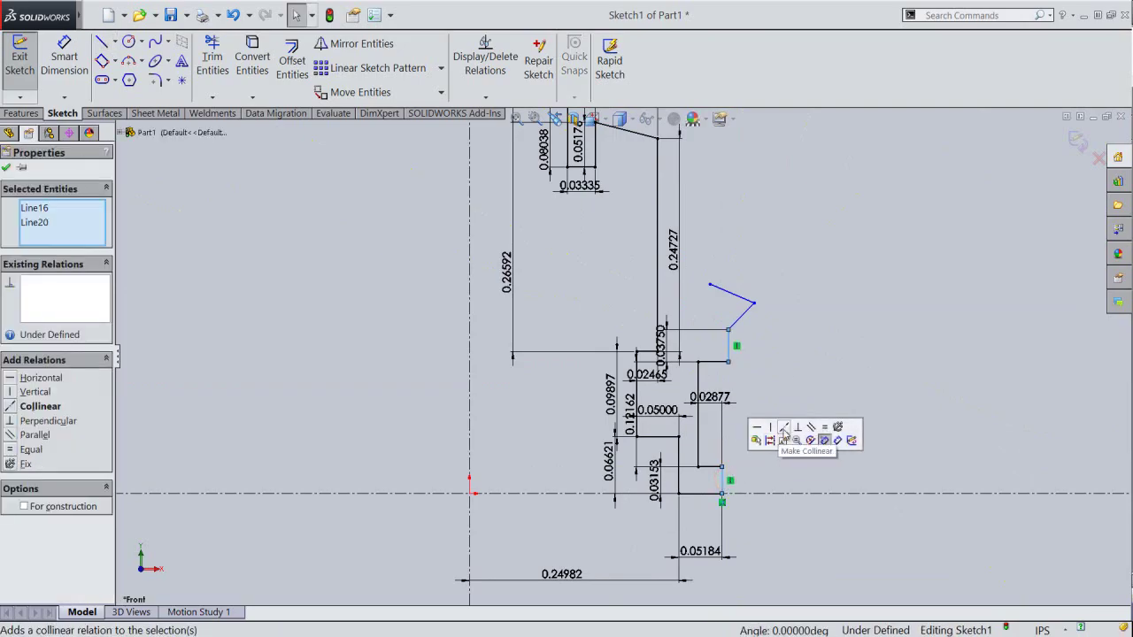
pyautogui.click(786, 429)
pyautogui.click(791, 442)
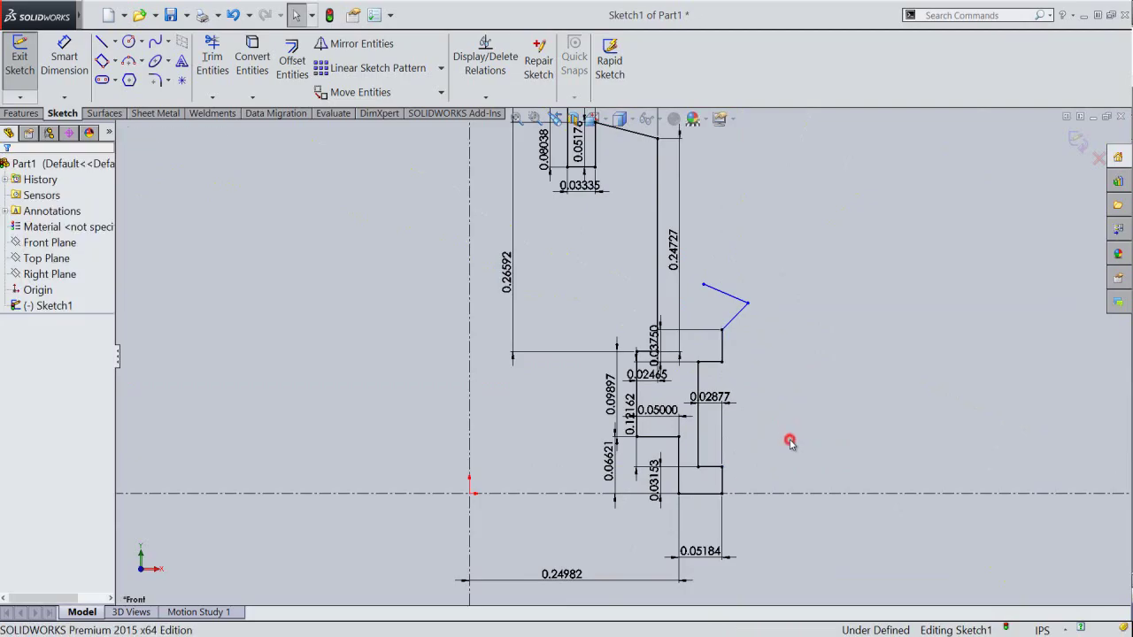
pyautogui.press('z')
pyautogui.click(753, 174)
pyautogui.hotkey('ctrl', 'z')
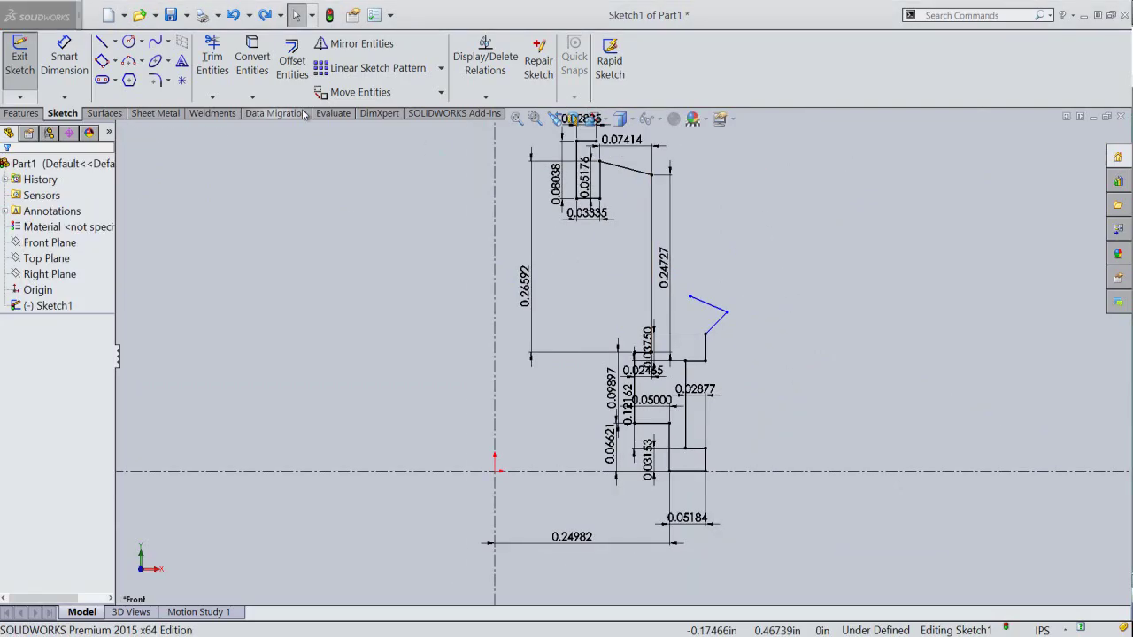
pyautogui.click(171, 15)
pyautogui.write('Carb Slide Boot')
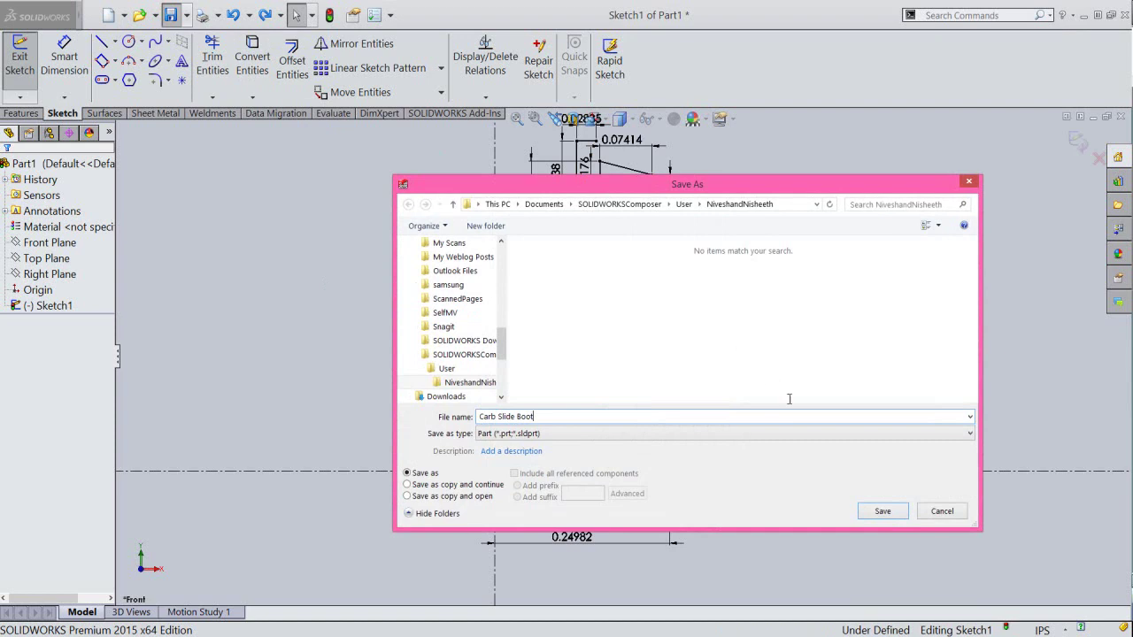
# Save the part with the file name 'Carb Slide Boot'.
pyautogui.click(878, 510)
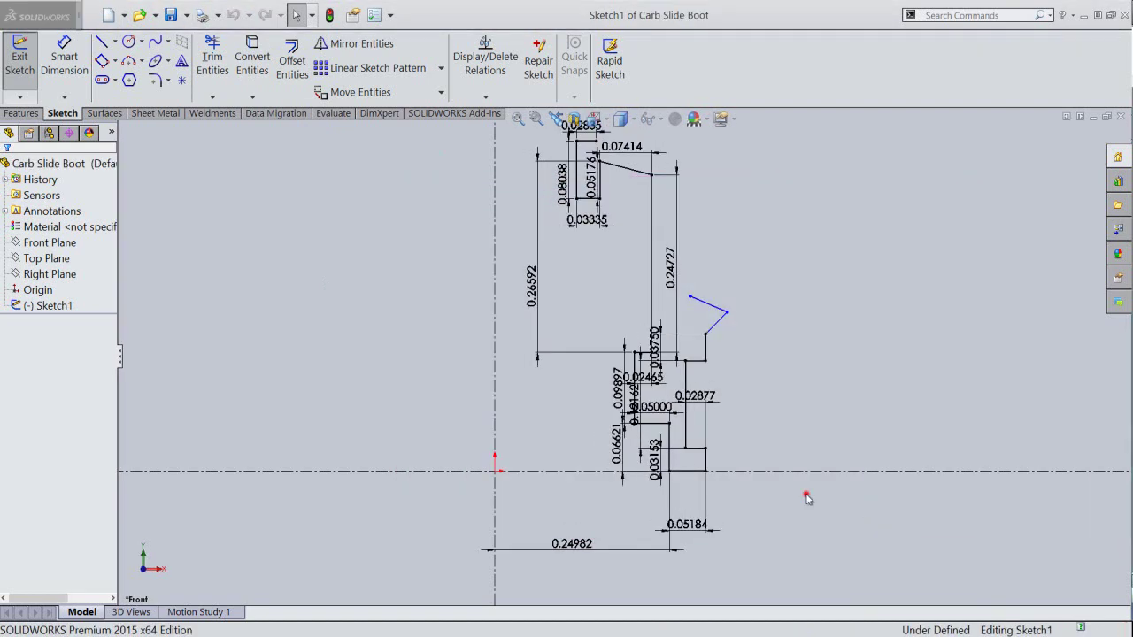
# Sketch a new sloped line from the profile's top corner out to the right.
pyautogui.rightClick(797, 272)
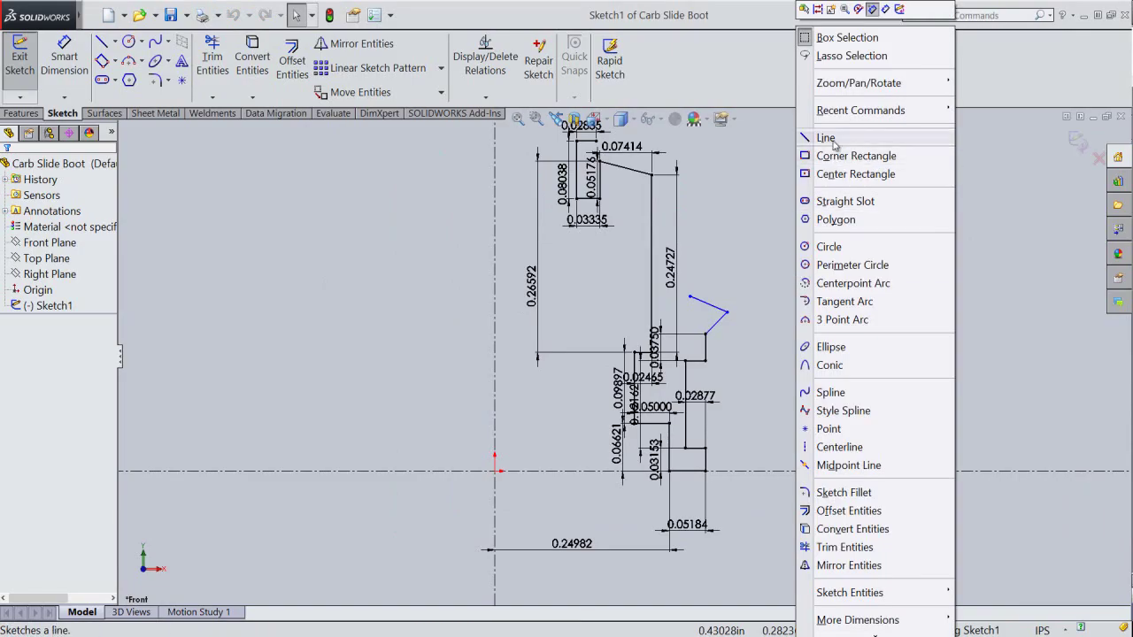
pyautogui.click(829, 139)
pyautogui.scroll(2, 699, 204)
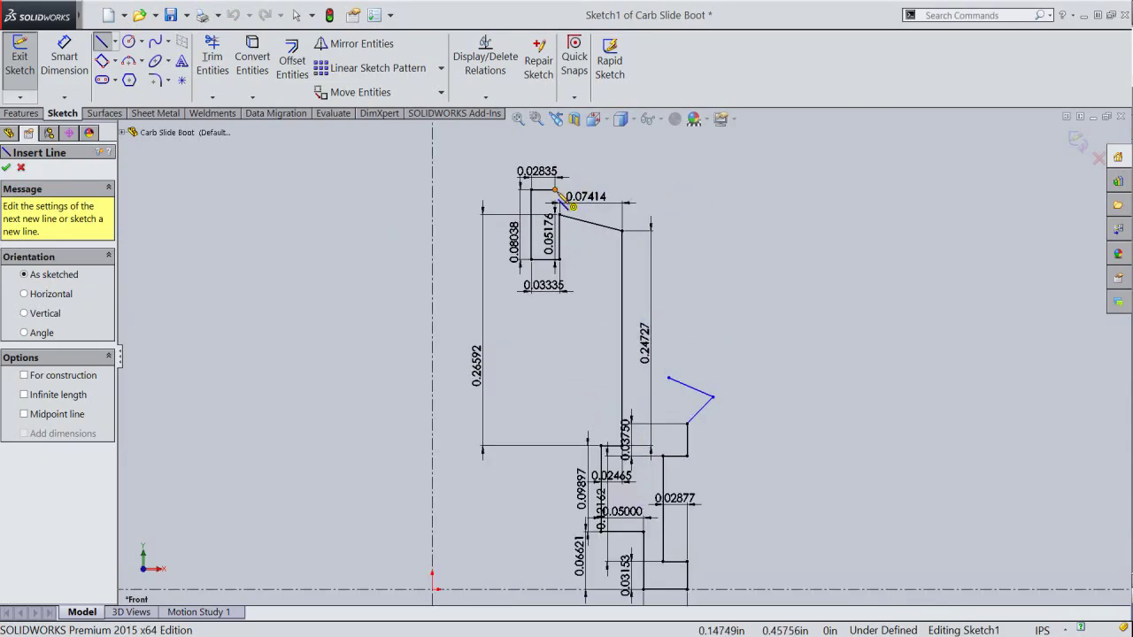
pyautogui.click(556, 191)
pyautogui.click(721, 219)
# Dimension the new top line's horizontal length to 0.21729.
pyautogui.rightClick(721, 219)
pyautogui.click(810, 200)
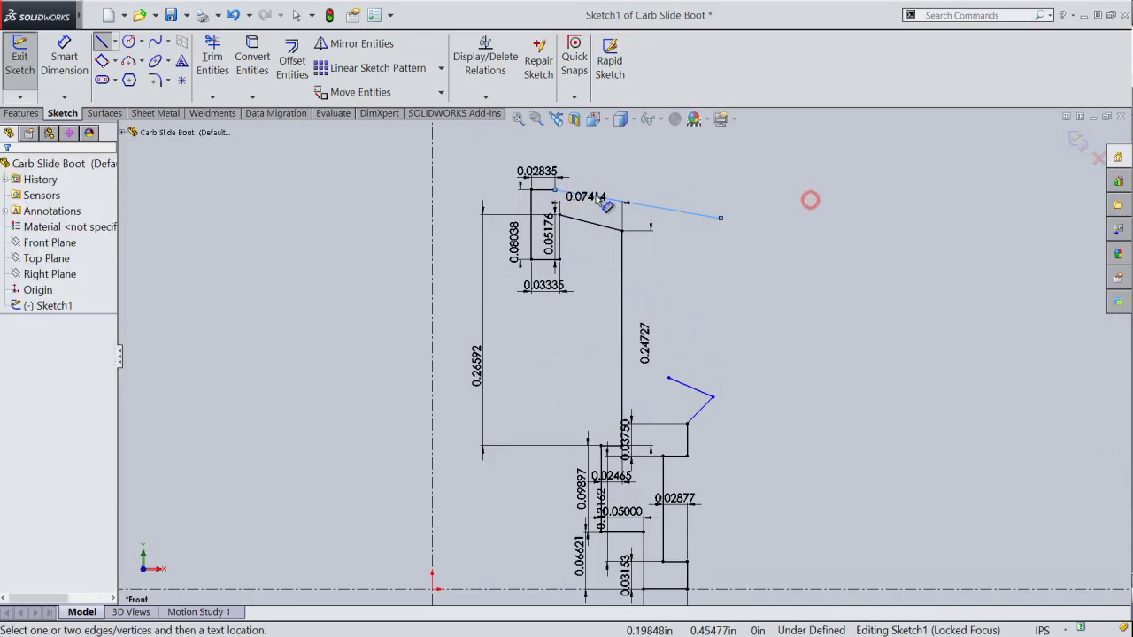
pyautogui.click(555, 190)
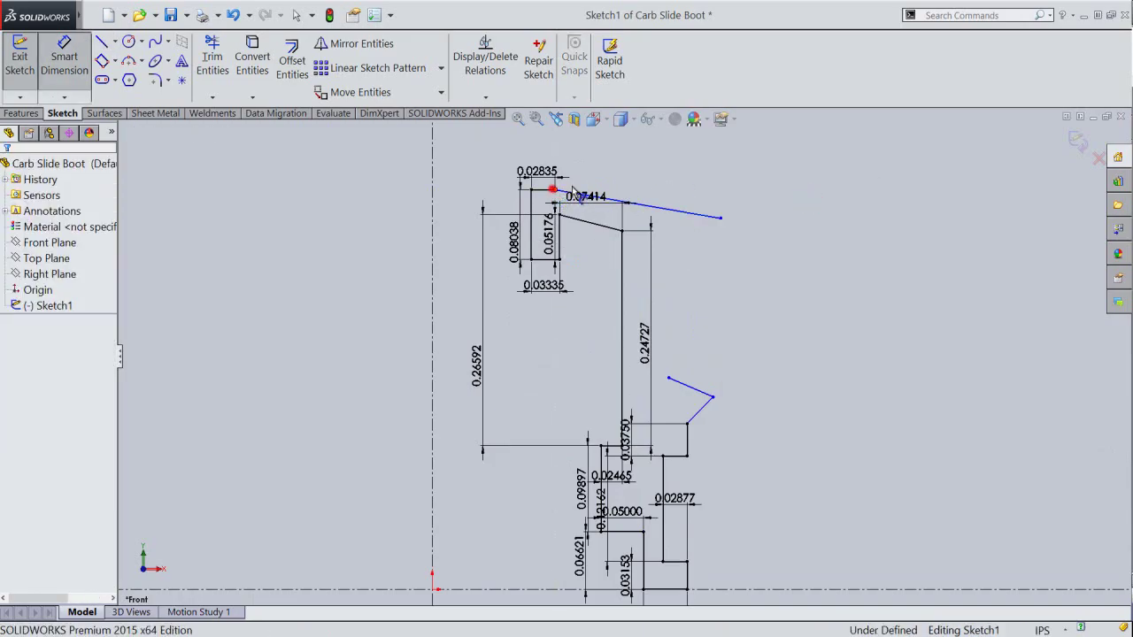
pyautogui.click(722, 218)
pyautogui.click(661, 180)
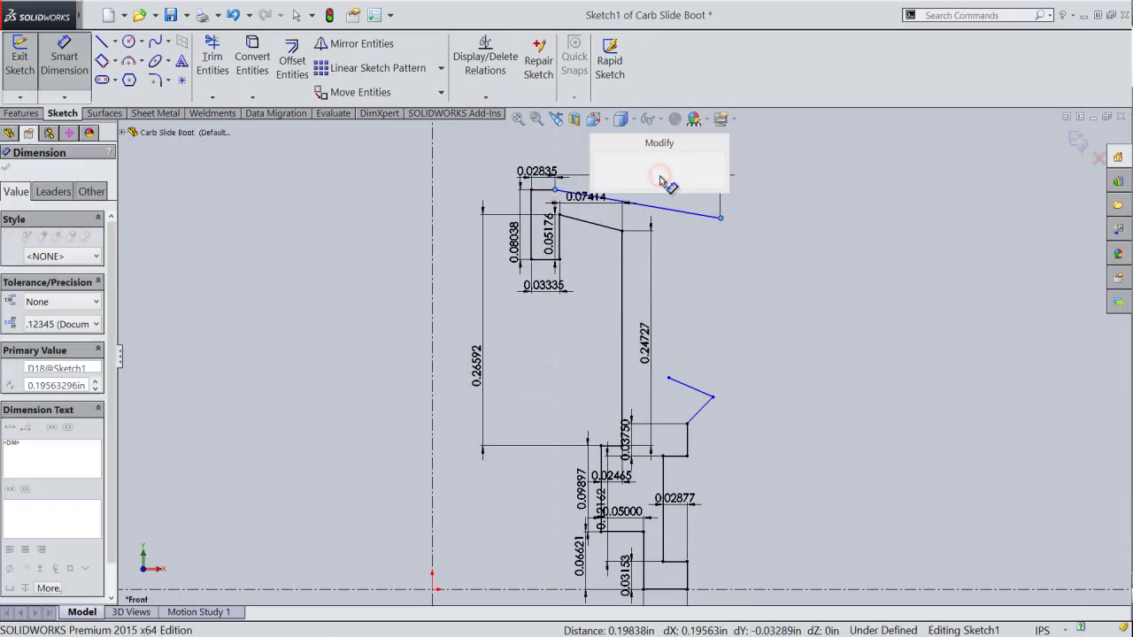
pyautogui.write('.217')
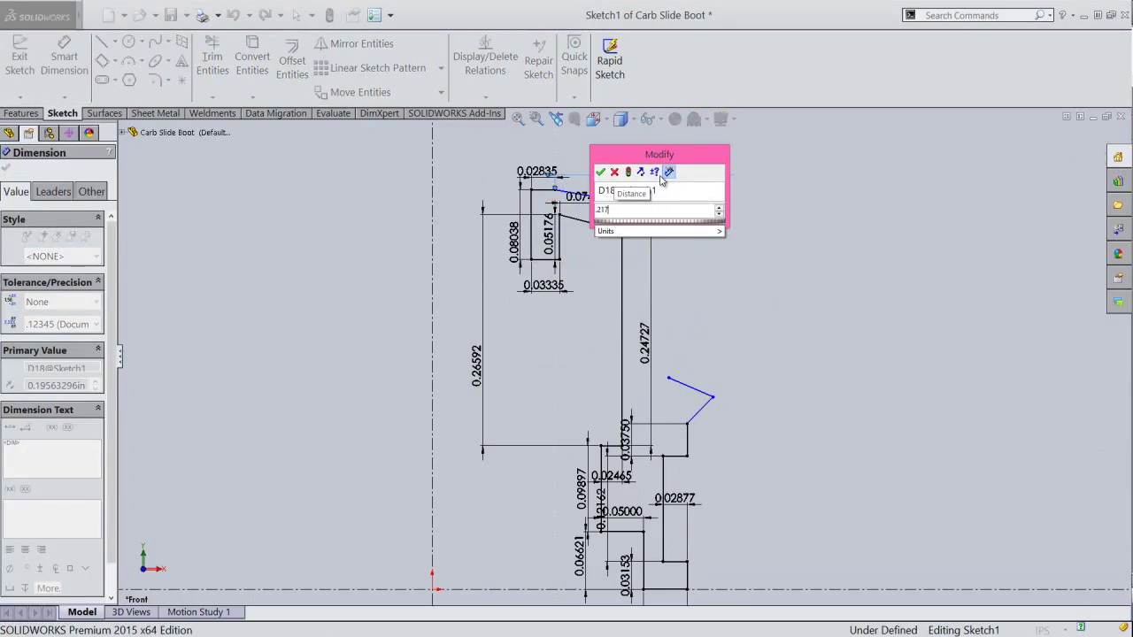
pyautogui.write('29')
pyautogui.press('Return')
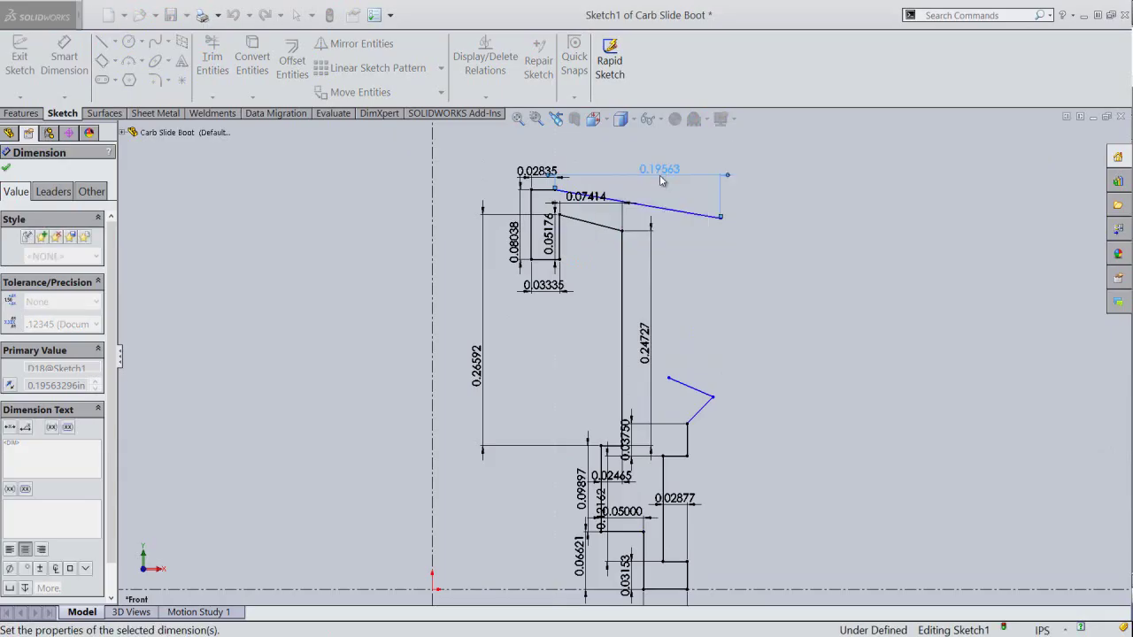
pyautogui.click(686, 193)
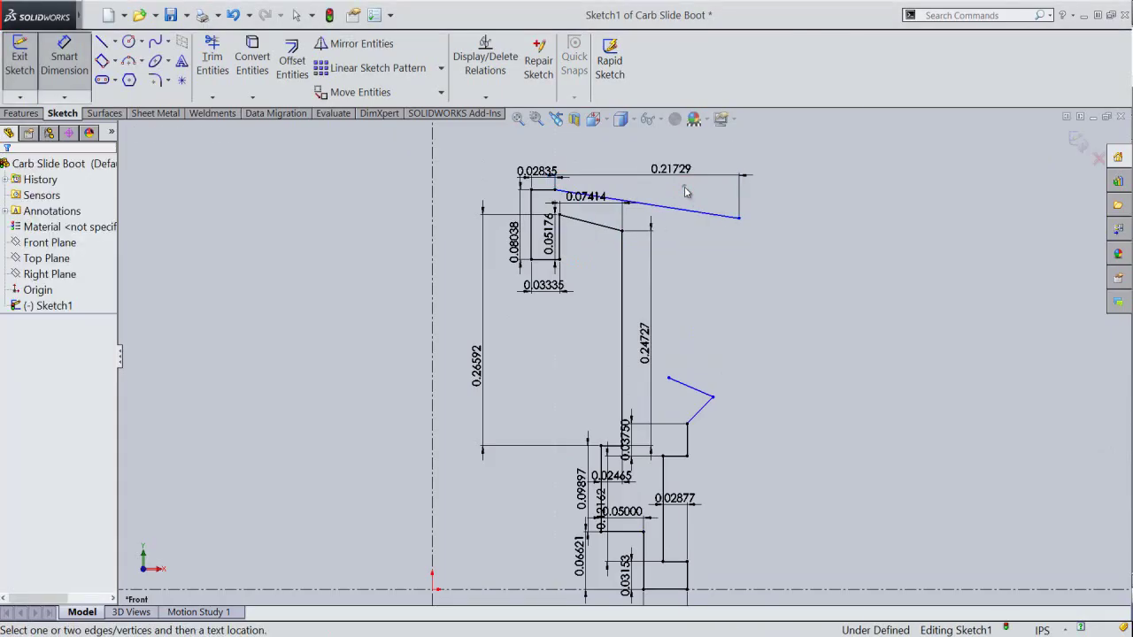
# Make the new top line parallel to the existing slanted edge, Line10.
pyautogui.rightClick(687, 186)
pyautogui.click(739, 90)
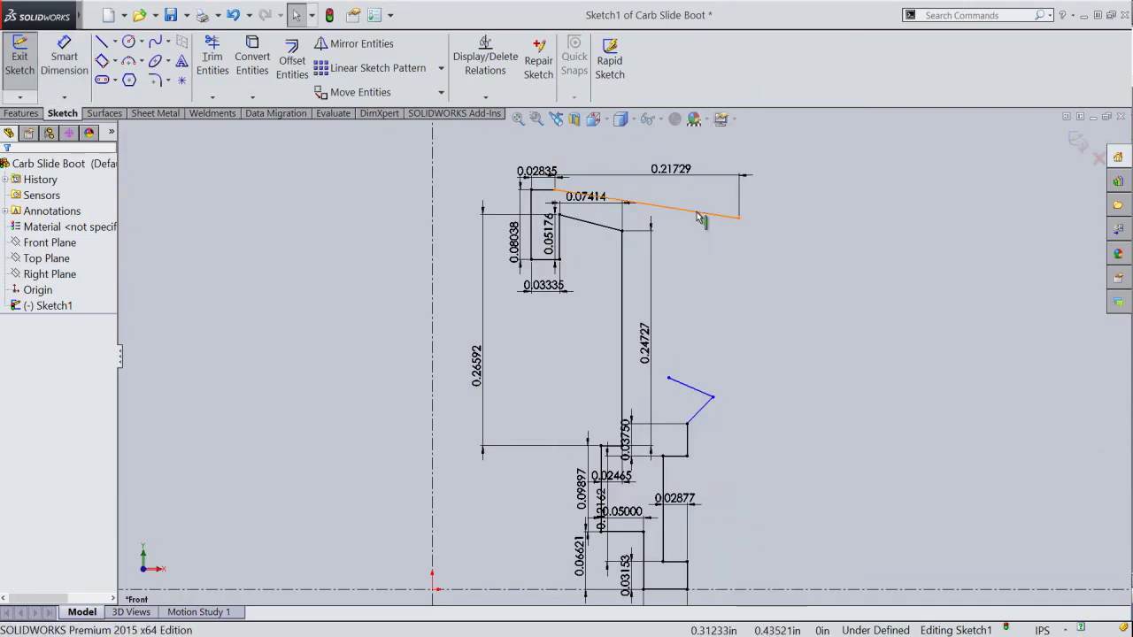
pyautogui.click(696, 212)
pyautogui.keyDown('ctrl'); pyautogui.click(608, 227); pyautogui.keyUp('ctrl')
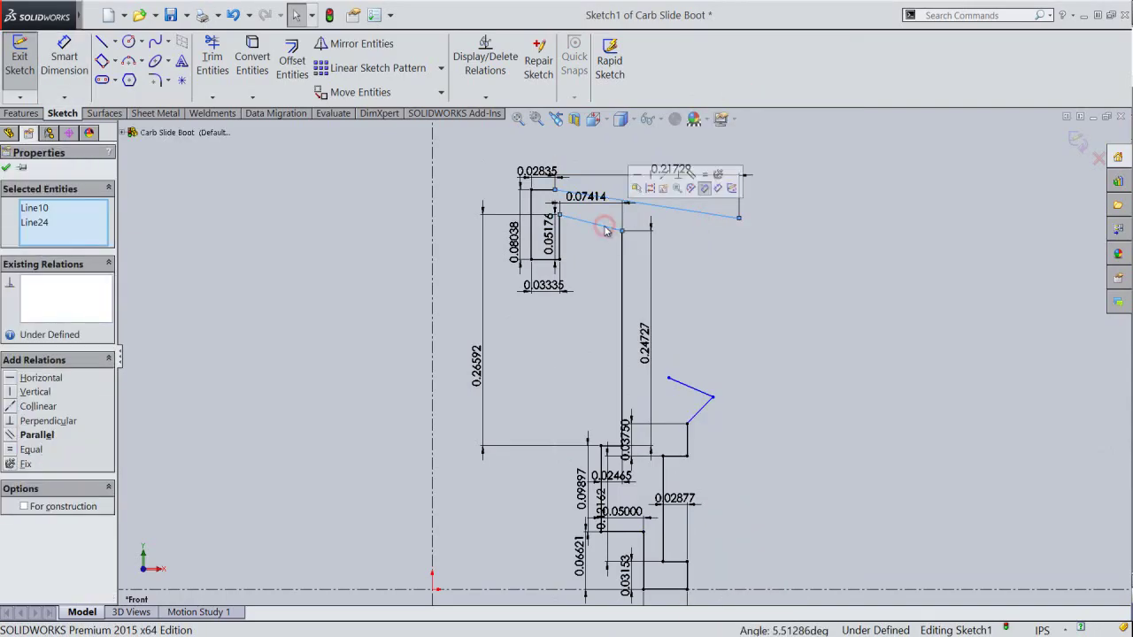
pyautogui.click(691, 175)
pyautogui.click(724, 331)
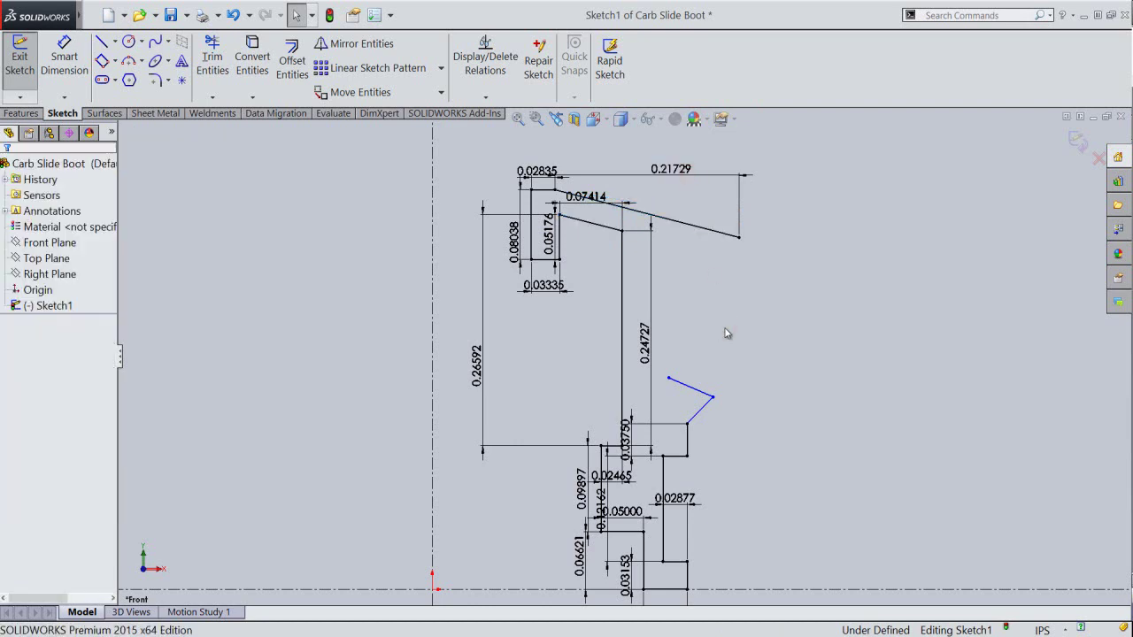
# Move the 0.03750 and 0.12162 dimensions out to the right of the profile.
pyautogui.moveTo(627, 435); pyautogui.dragTo(720, 453)
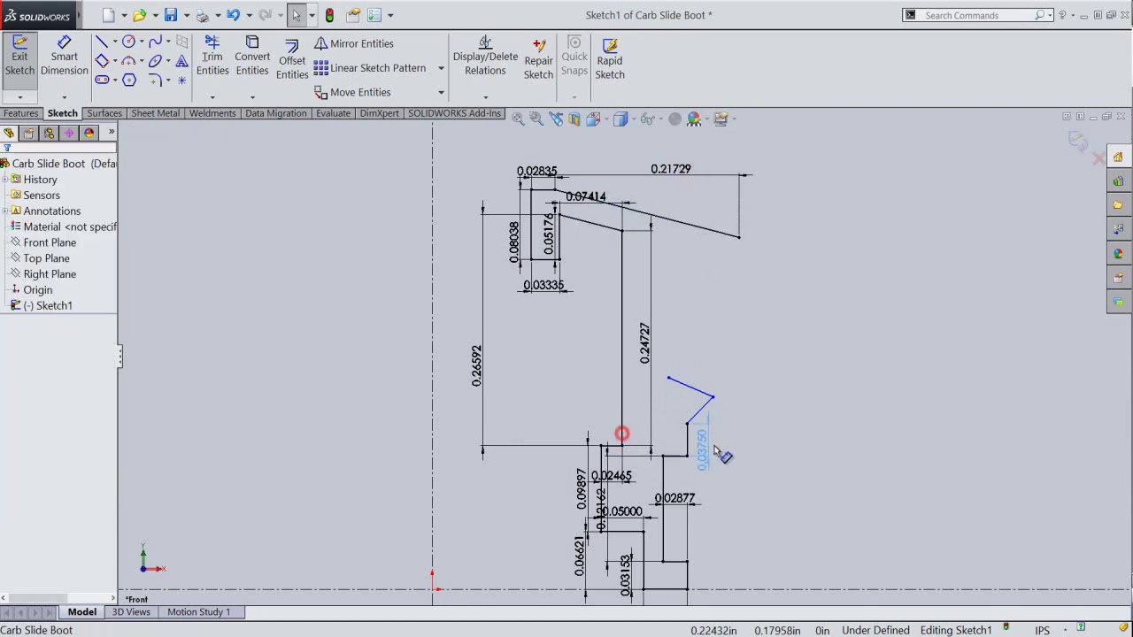
pyautogui.click(719, 512)
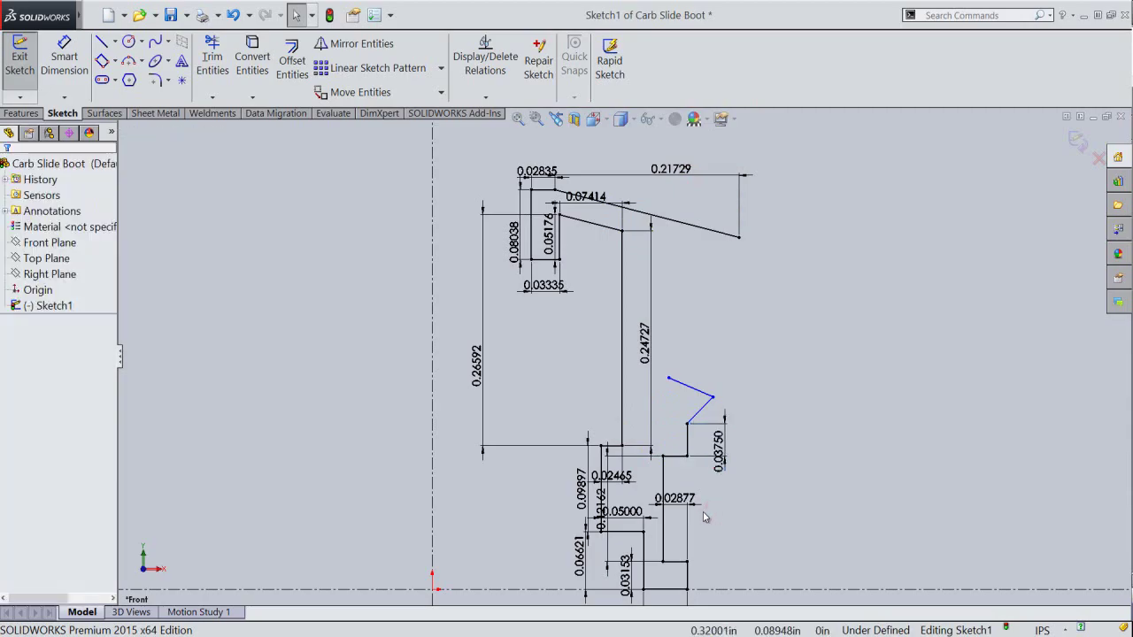
pyautogui.moveTo(602, 501)
pyautogui.mouseDown()
pyautogui.moveTo(659, 478)
pyautogui.moveTo(743, 517)
pyautogui.mouseUp()
pyautogui.click(832, 487)
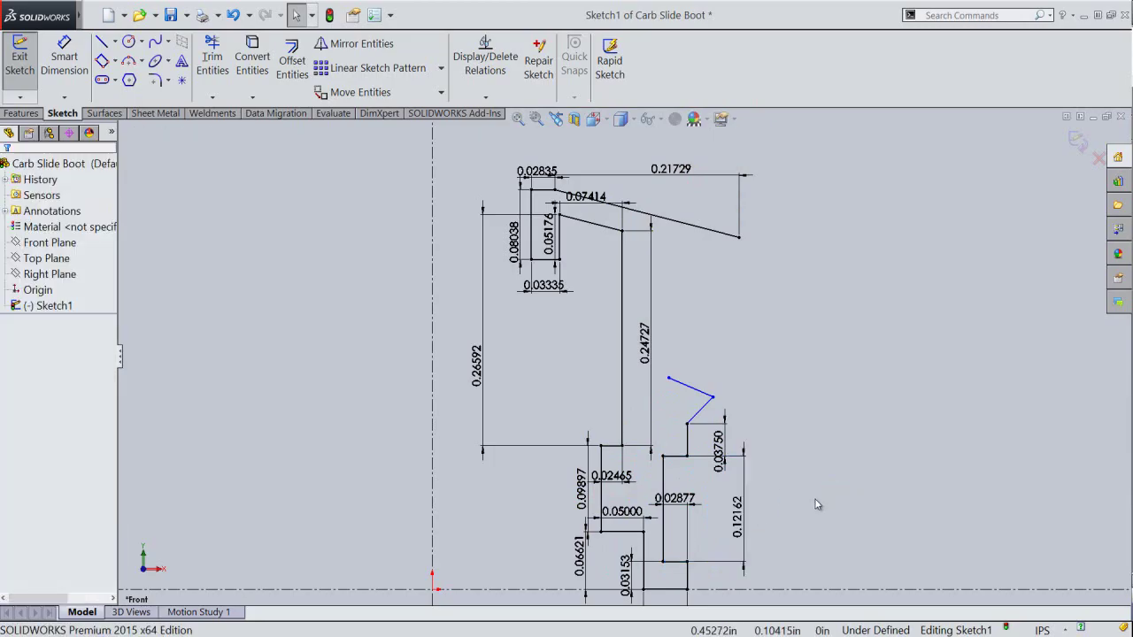
# Align the top sloped line's end vertically with the zigzag's outer corner.
pyautogui.click(713, 397)
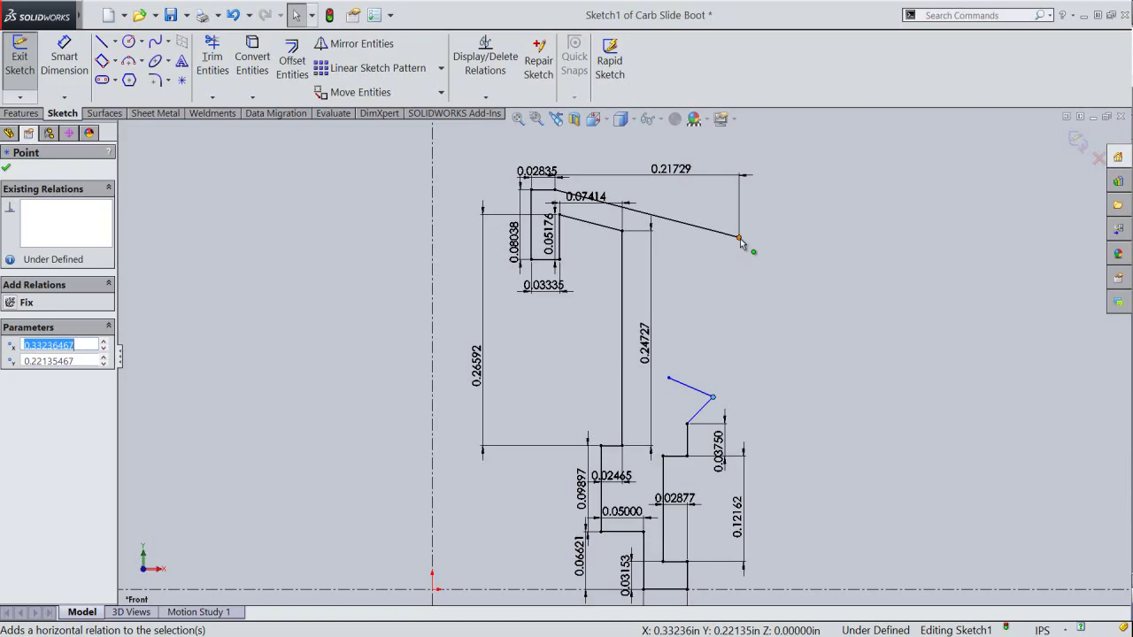
pyautogui.keyDown('ctrl'); pyautogui.click(740, 239); pyautogui.keyUp('ctrl')
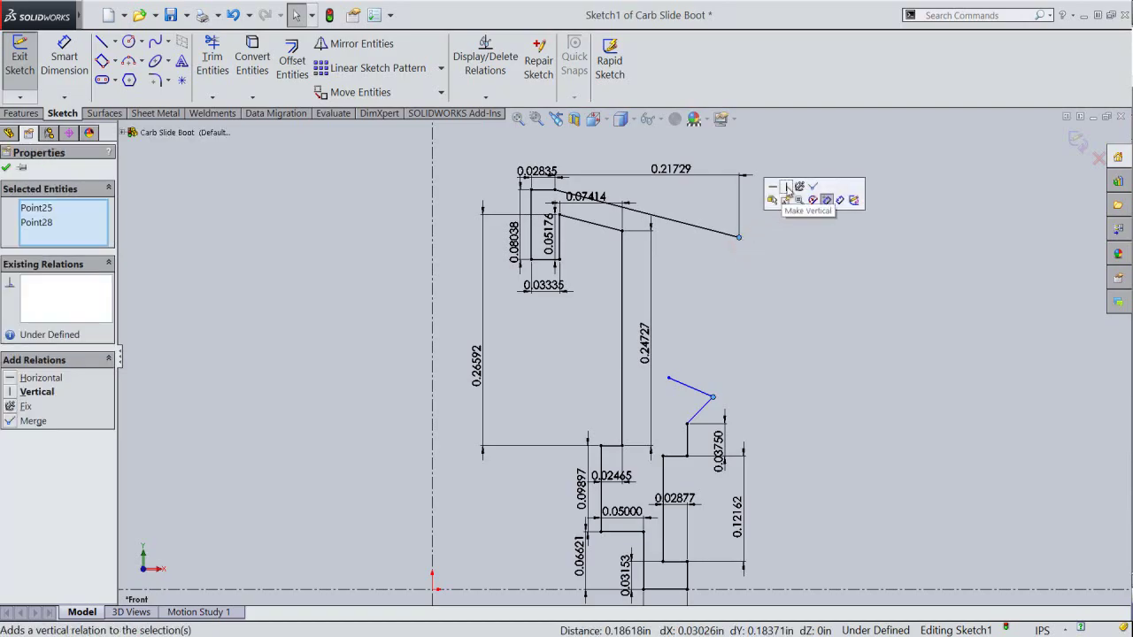
pyautogui.click(785, 188)
pyautogui.click(803, 304)
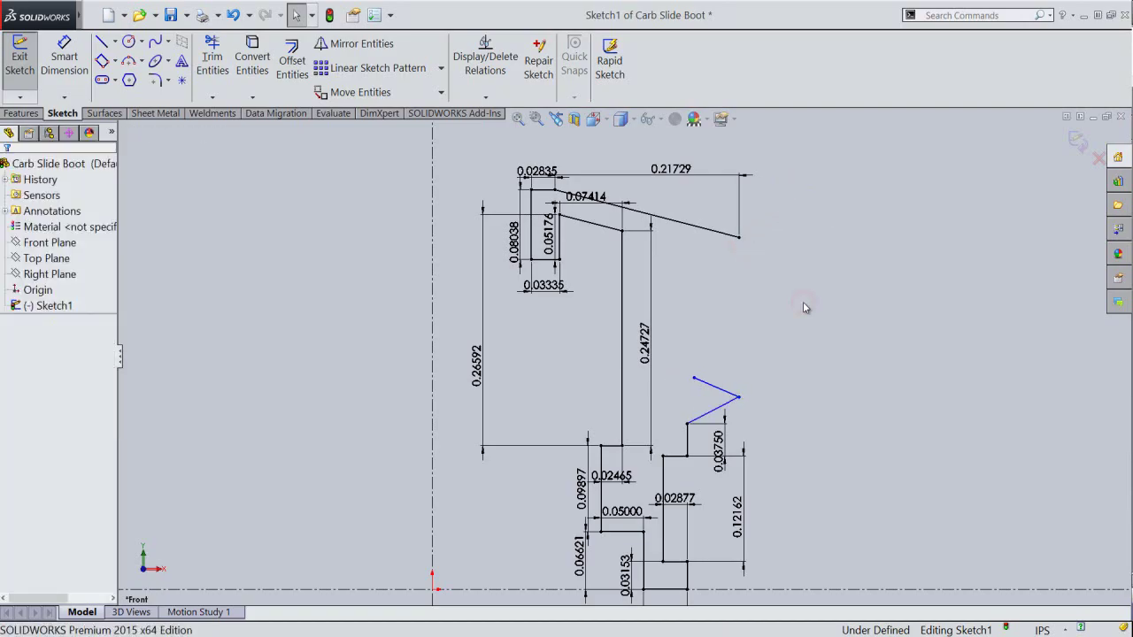
pyautogui.rightClick(803, 306)
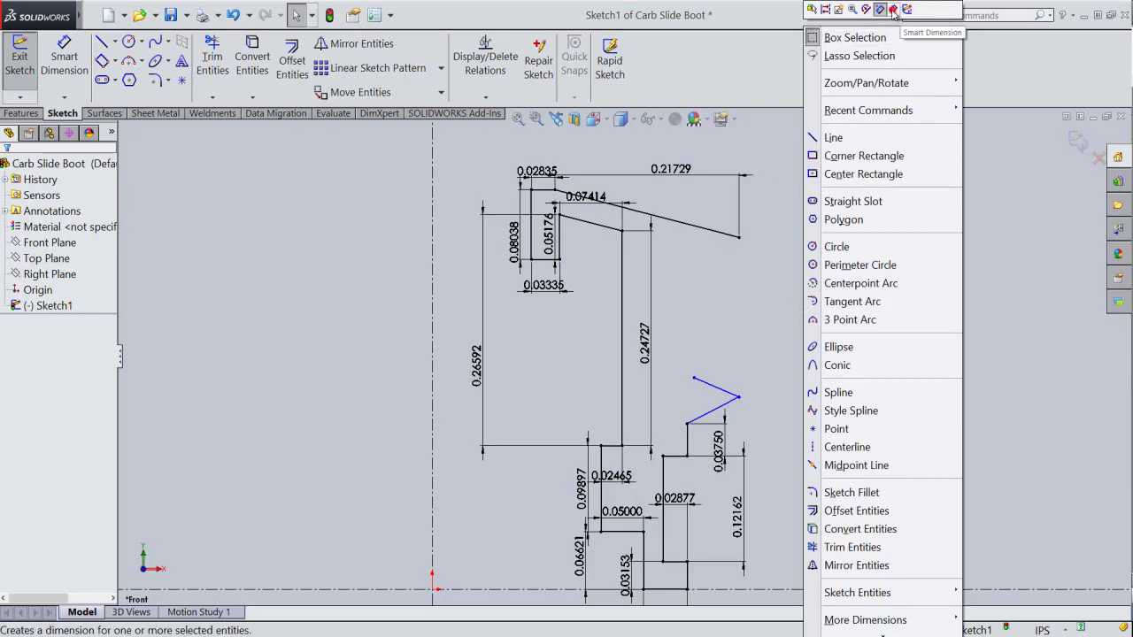
# Dimension the zigzag's horizontal extent to 0.12714.
pyautogui.click(893, 11)
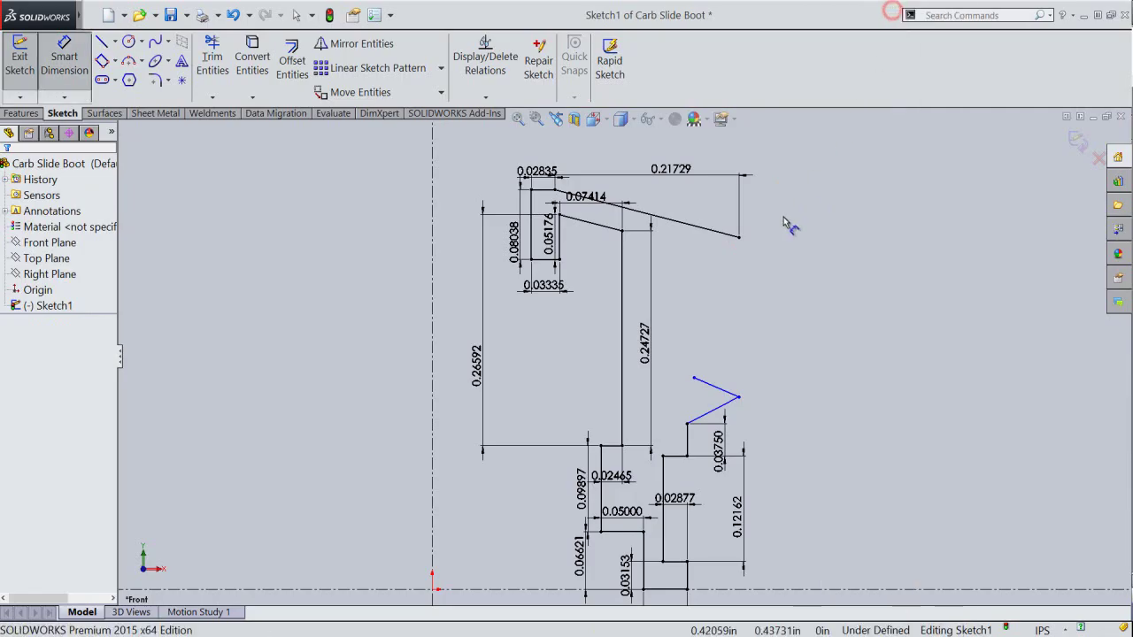
pyautogui.click(694, 379)
pyautogui.click(738, 398)
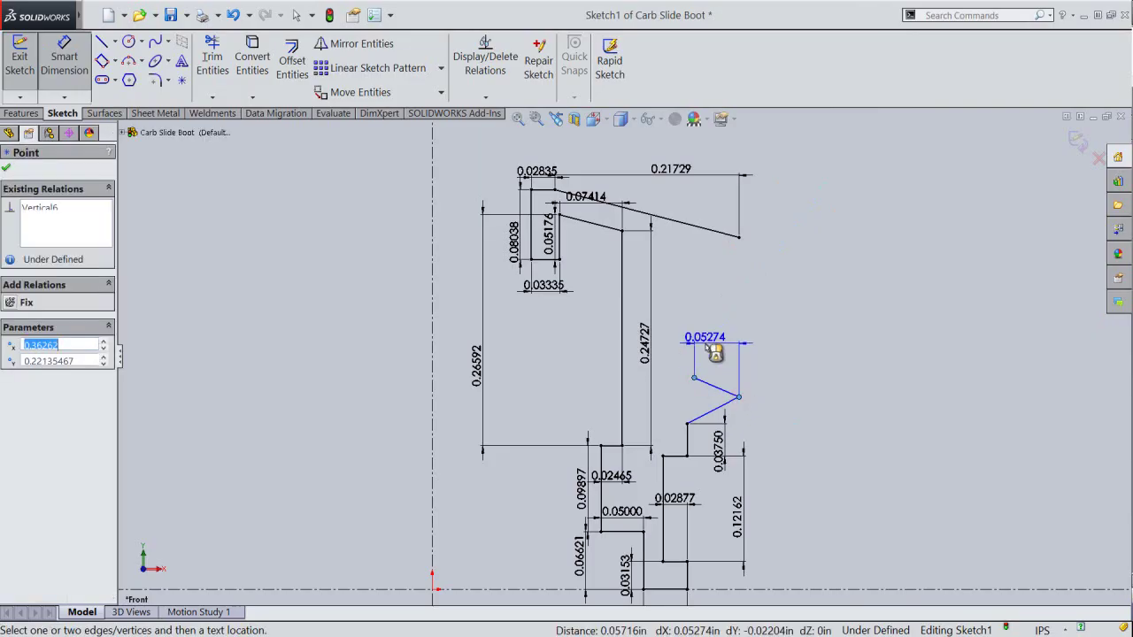
pyautogui.click(705, 345)
pyautogui.write('.12714')
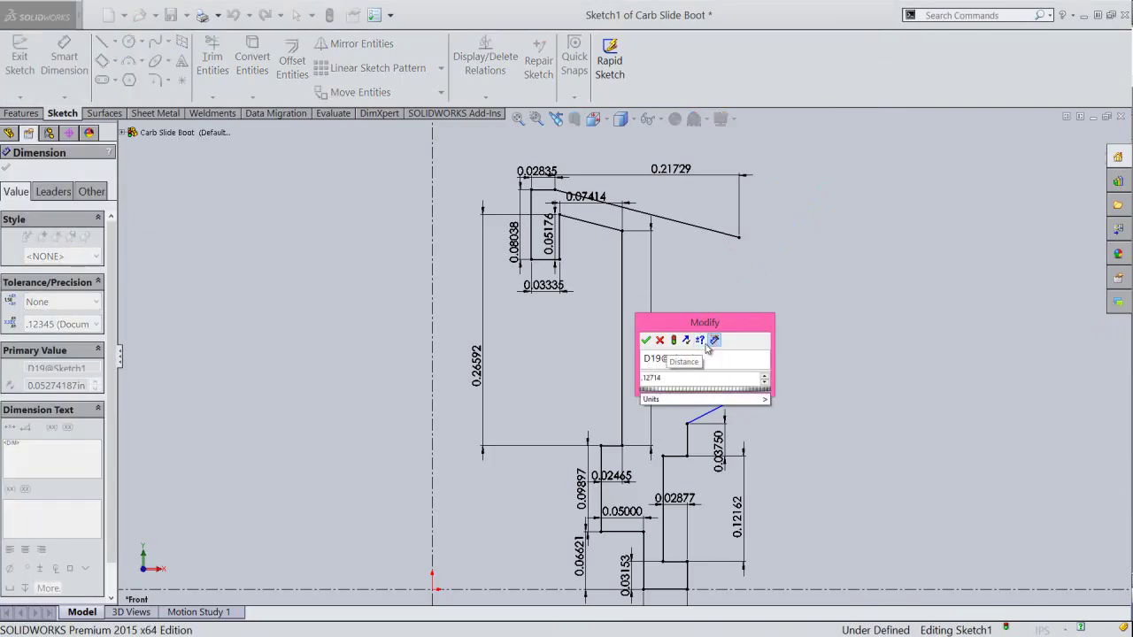
pyautogui.press('Return')
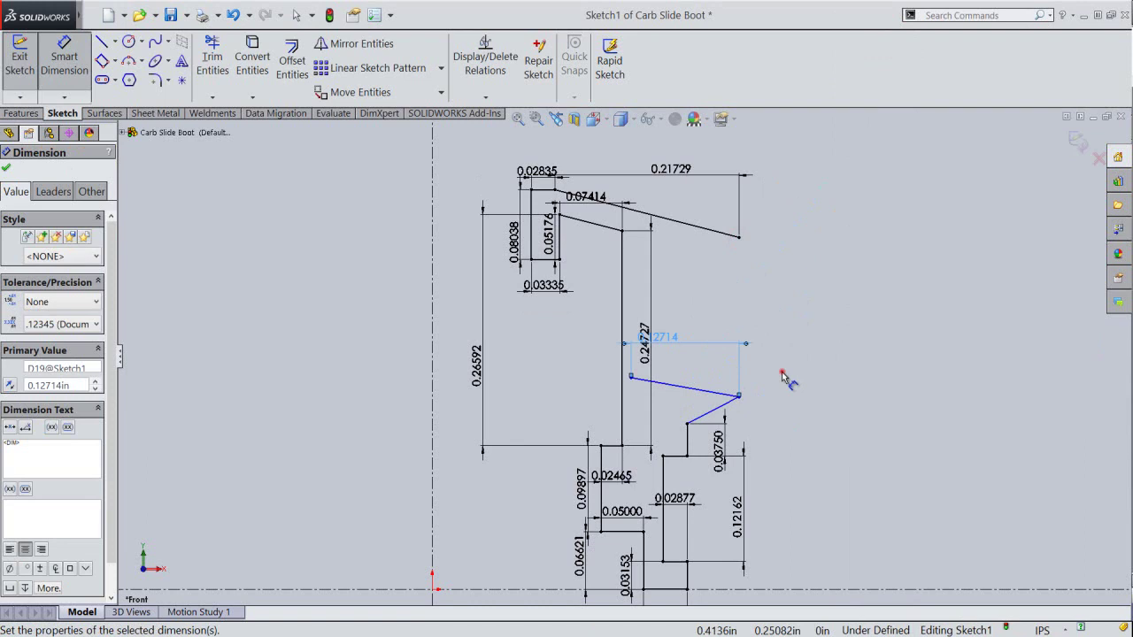
pyautogui.click(782, 376)
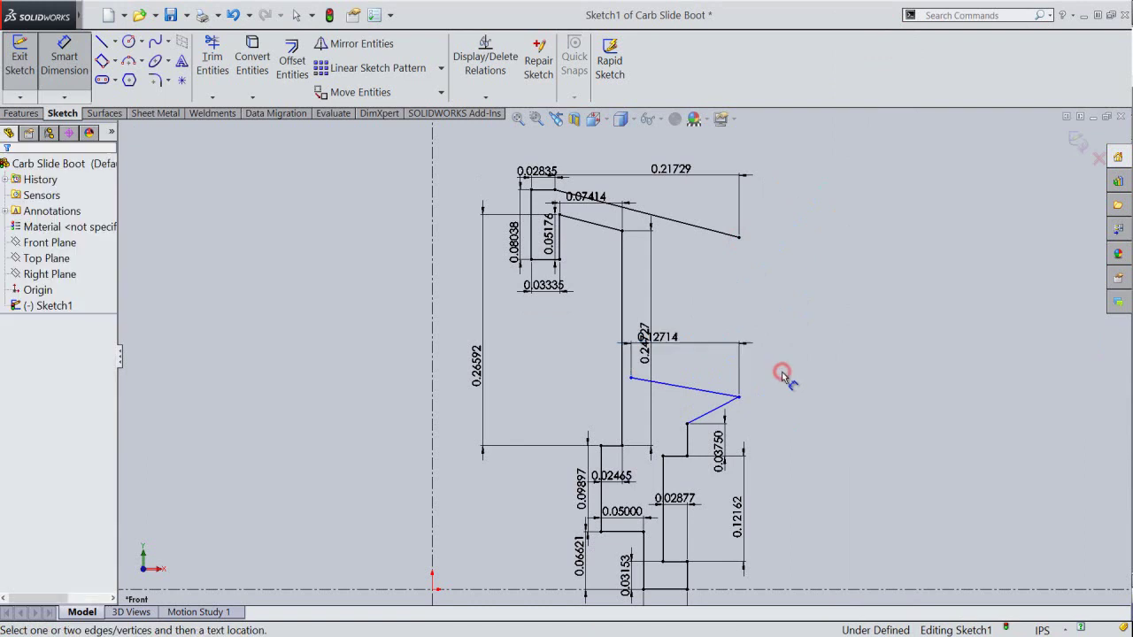
# Add a 0.0215 vertical dimension from the zigzag's outer corner.
pyautogui.click(739, 398)
pyautogui.click(687, 423)
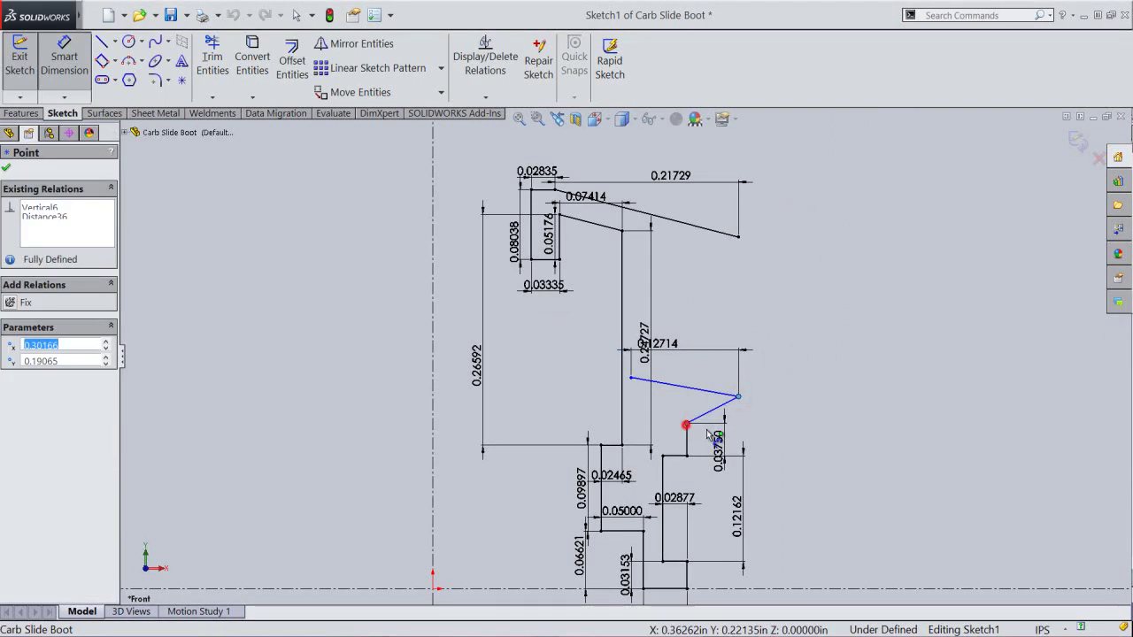
pyautogui.click(784, 412)
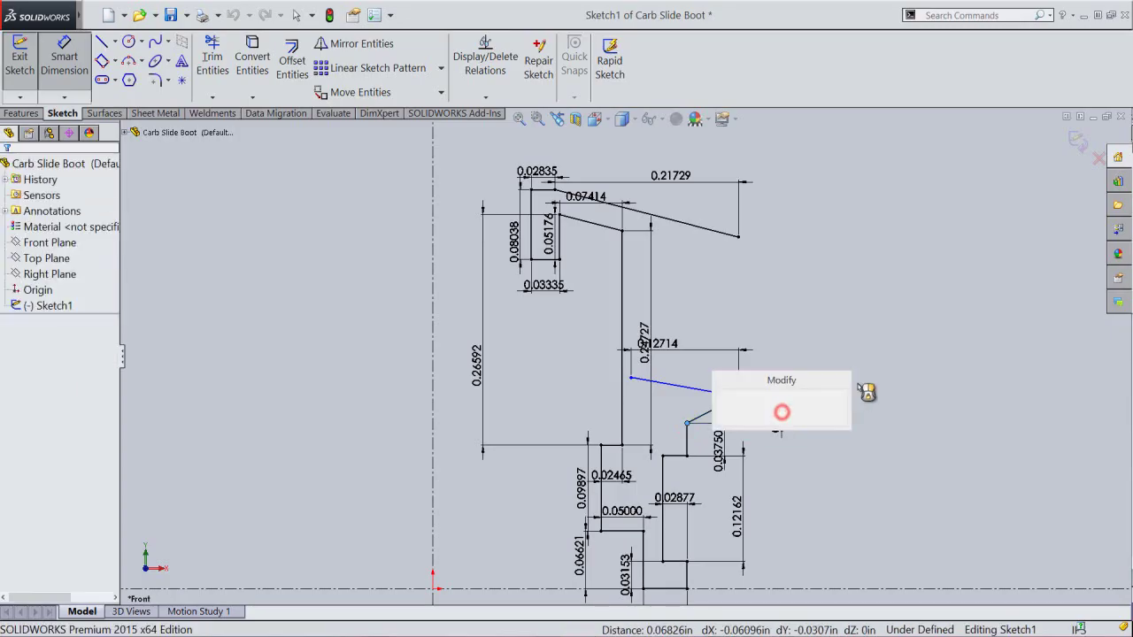
pyautogui.write('.0')
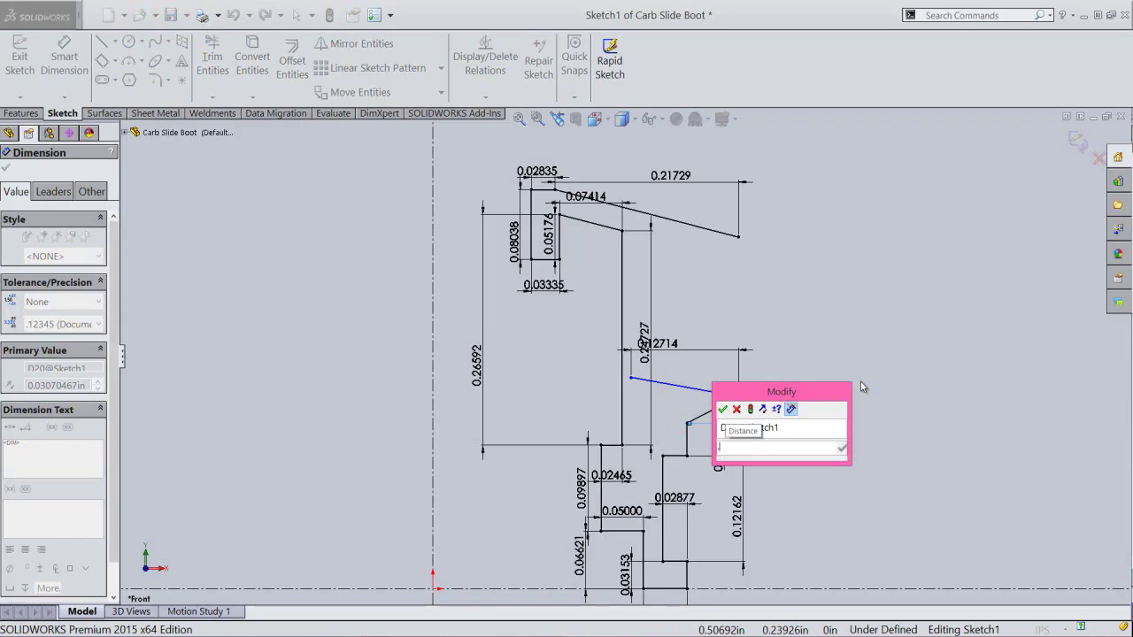
pyautogui.write('215')
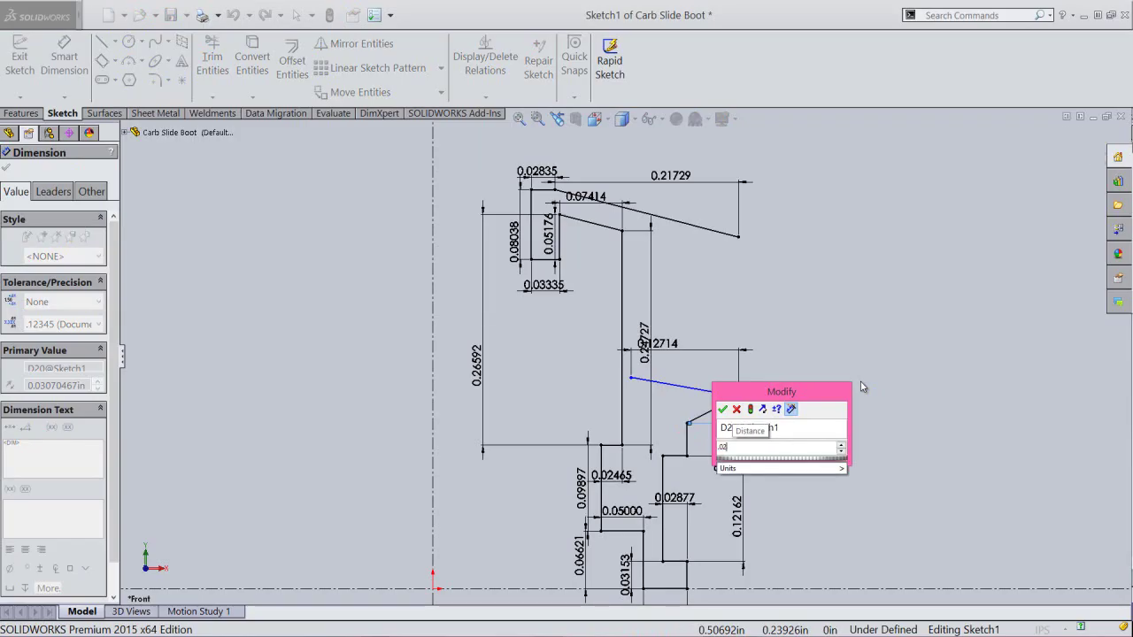
pyautogui.press('Return')
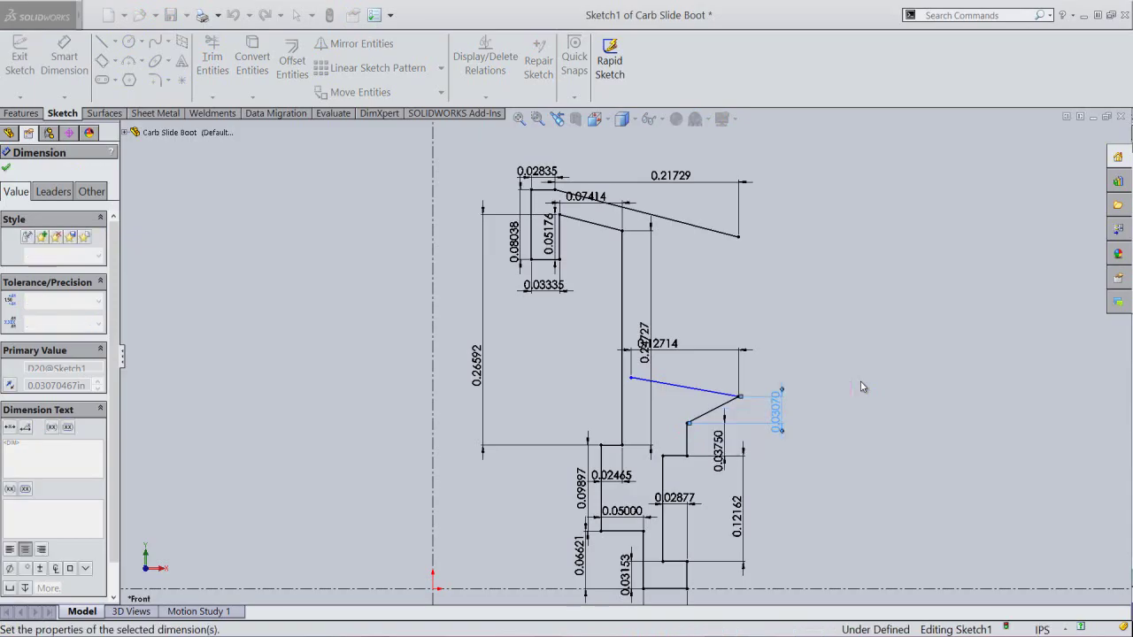
pyautogui.click(865, 390)
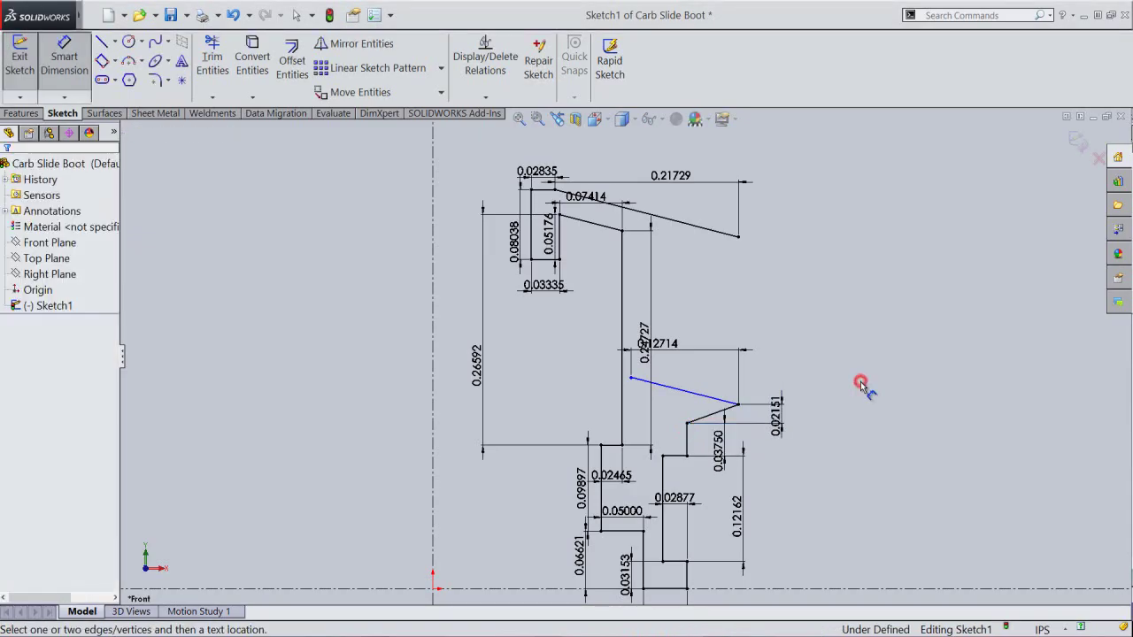
# Set the slanted line's vertical rise between its endpoints to 0.032.
pyautogui.click(632, 379)
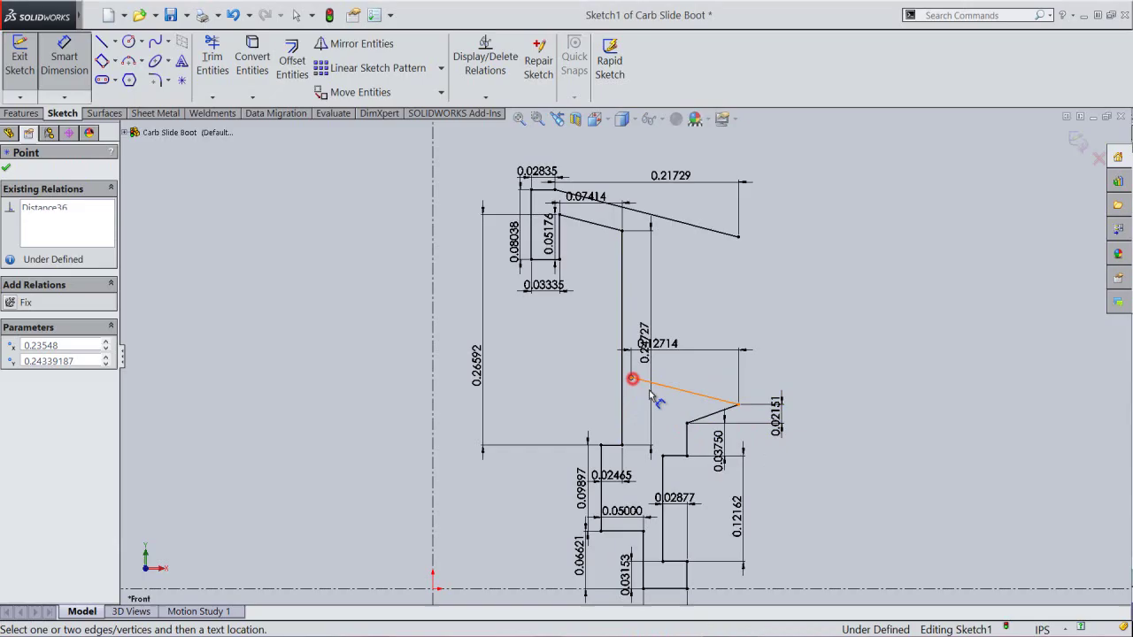
pyautogui.click(738, 405)
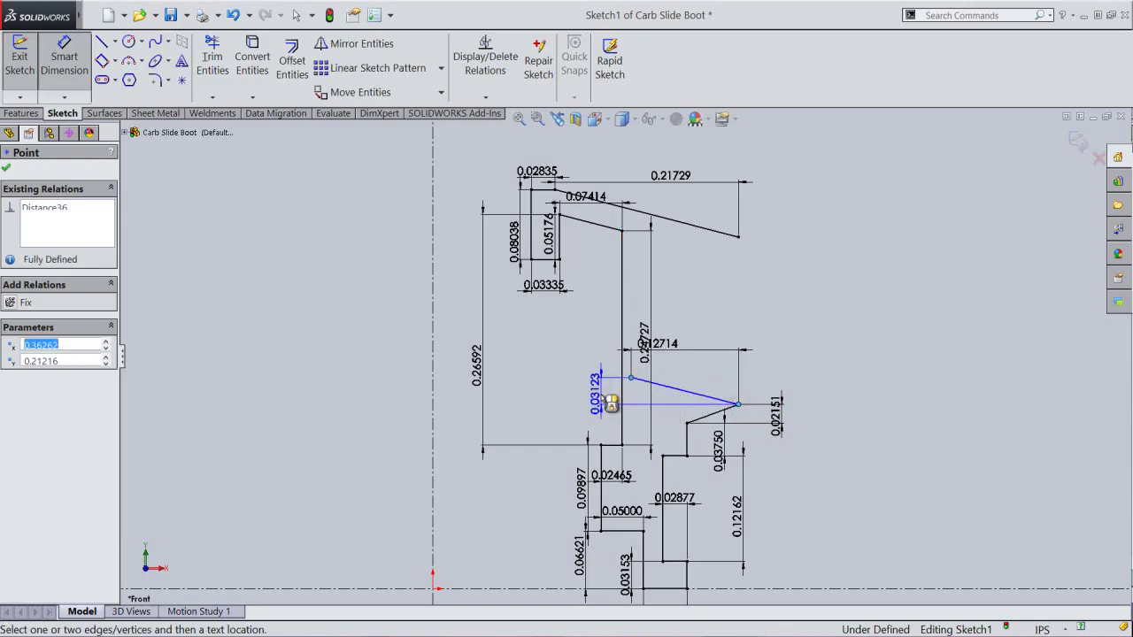
pyautogui.click(596, 393)
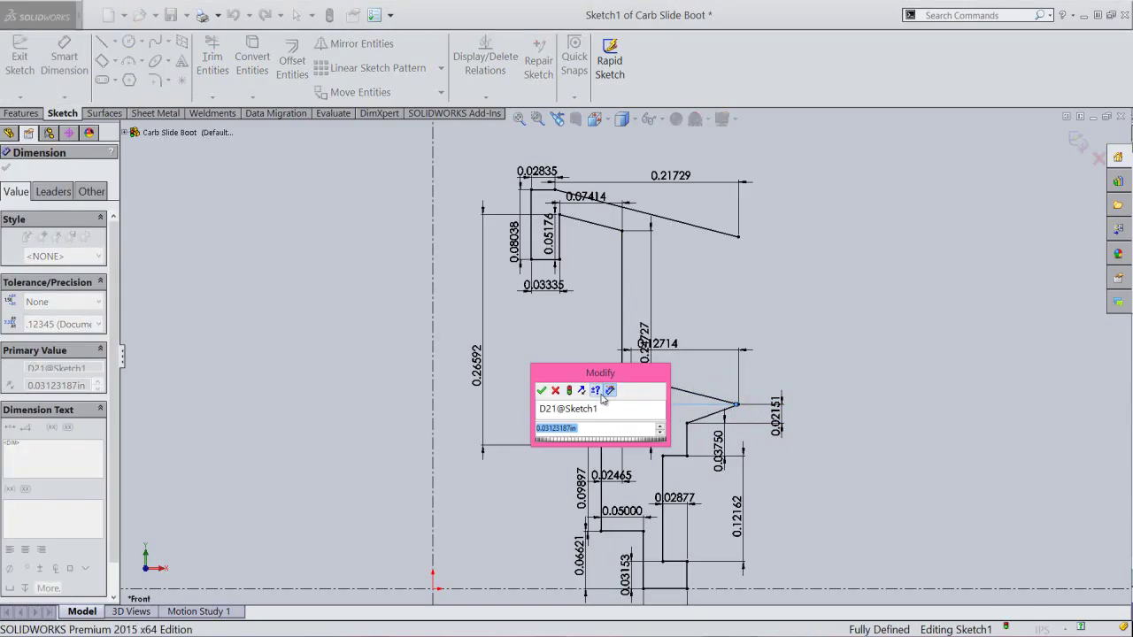
pyautogui.write('.03')
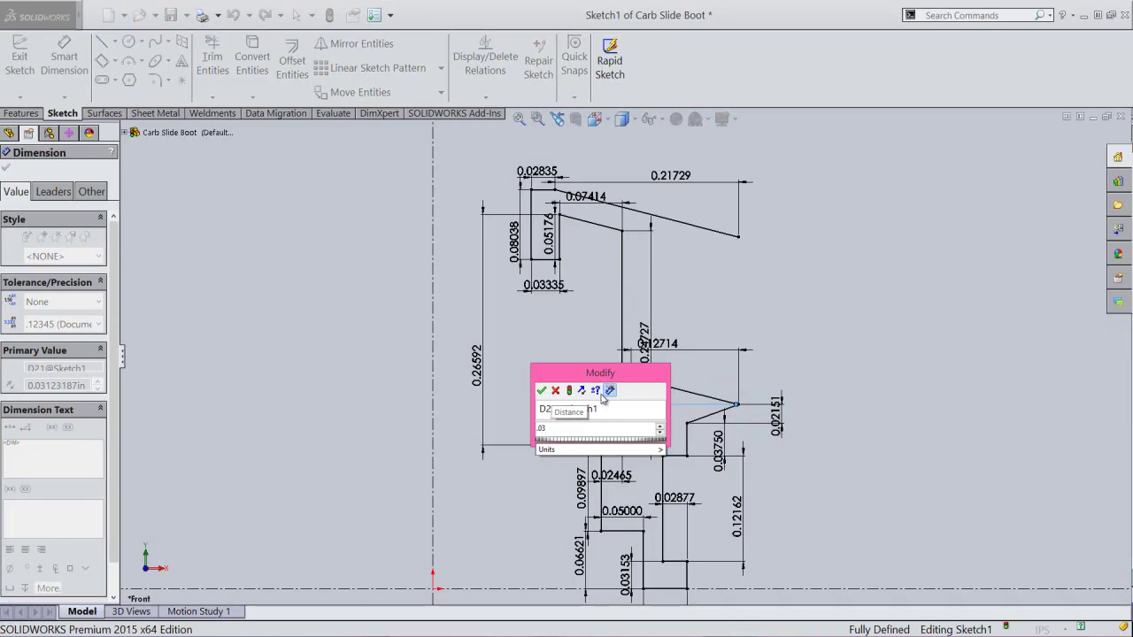
pyautogui.write('2')
pyautogui.press('Return')
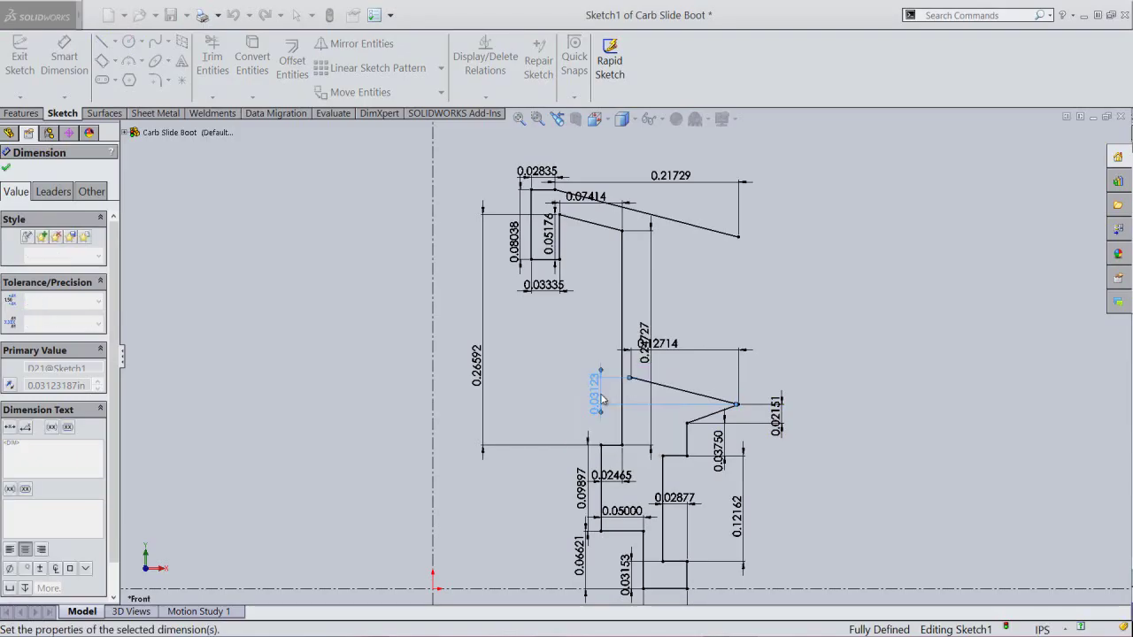
pyautogui.click(790, 347)
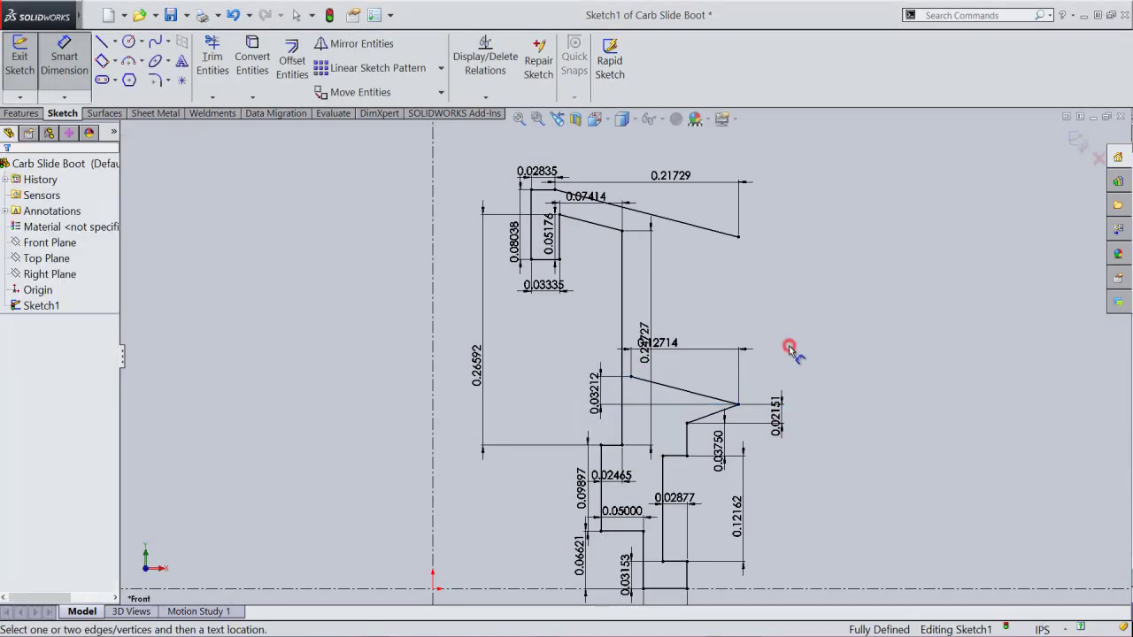
# Start a linear sketch pattern of the slanted line directed straight up.
pyautogui.rightClick(788, 333)
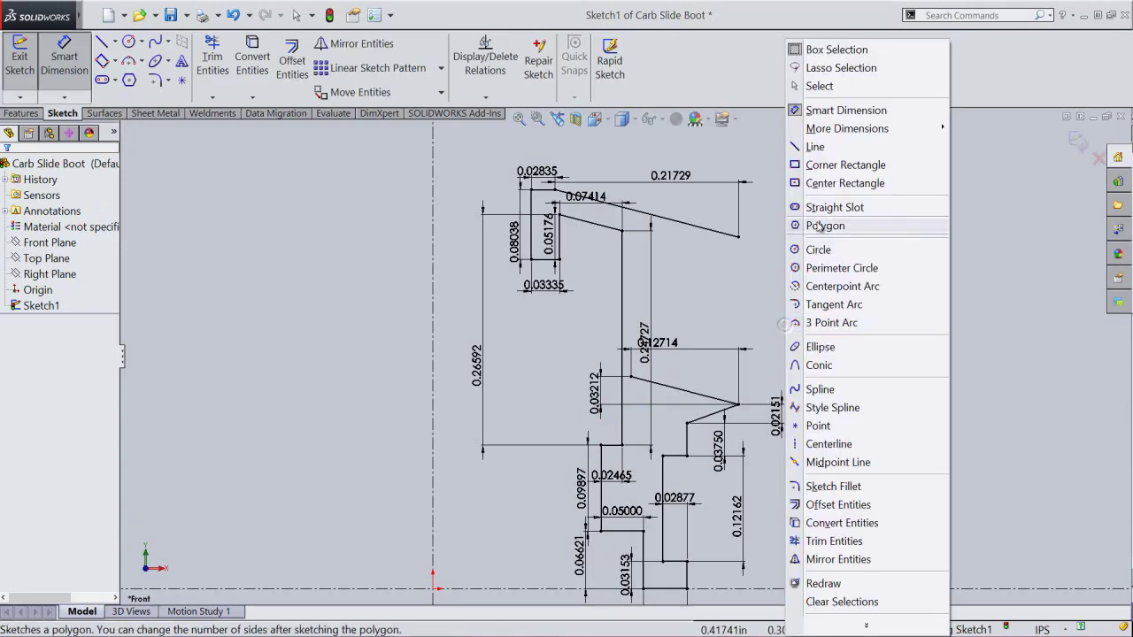
pyautogui.click(819, 86)
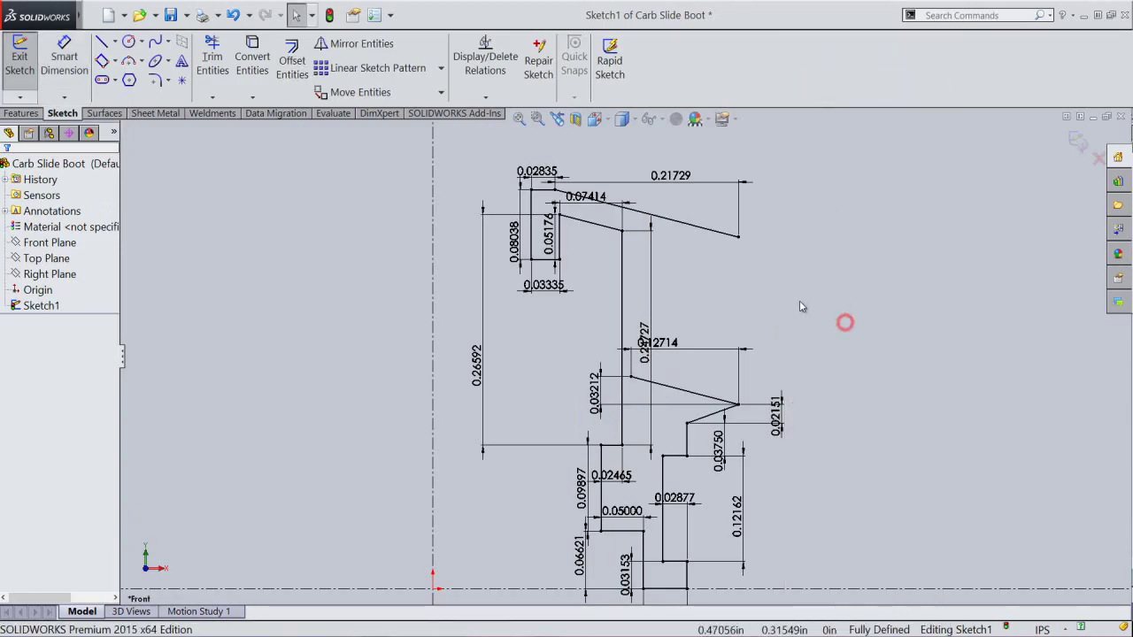
pyautogui.click(366, 74)
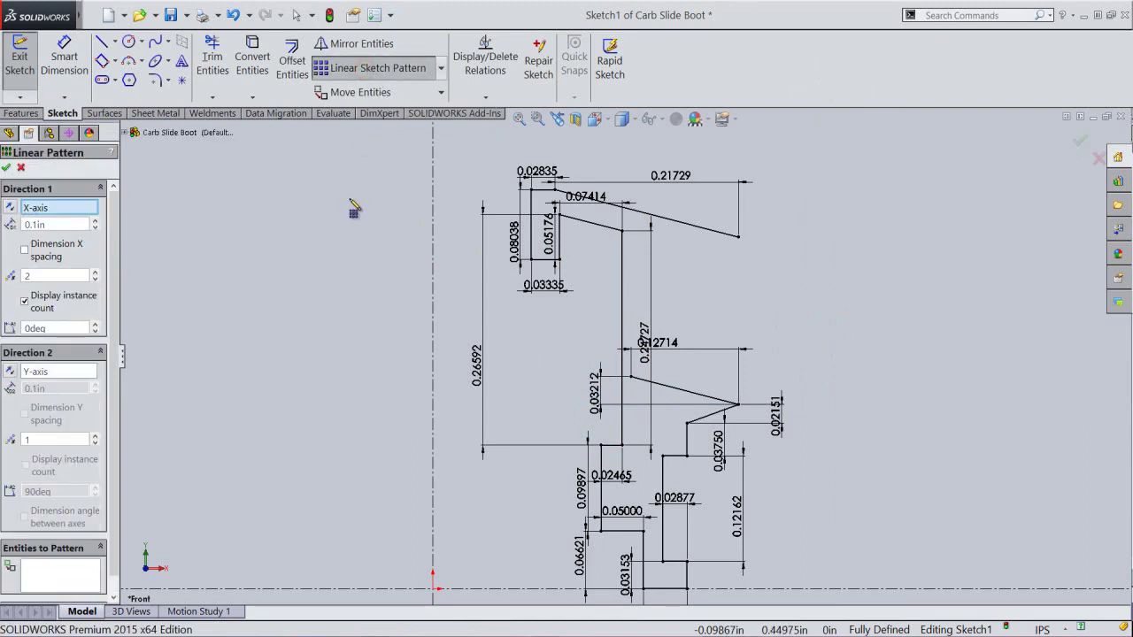
pyautogui.click(698, 395)
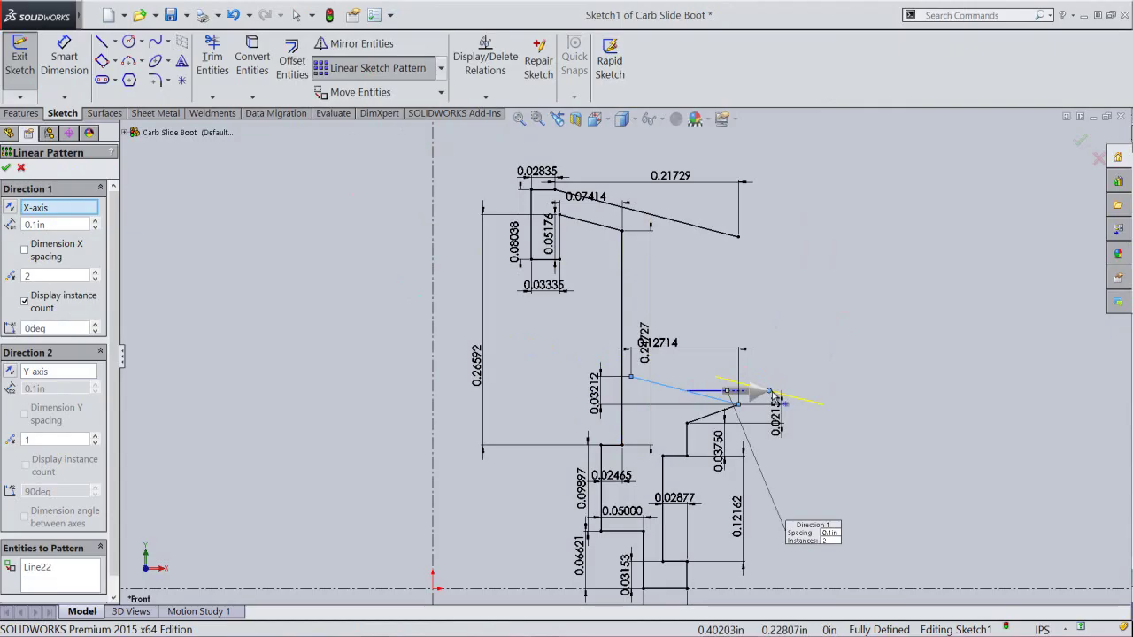
pyautogui.moveTo(777, 400); pyautogui.dragTo(690, 285)
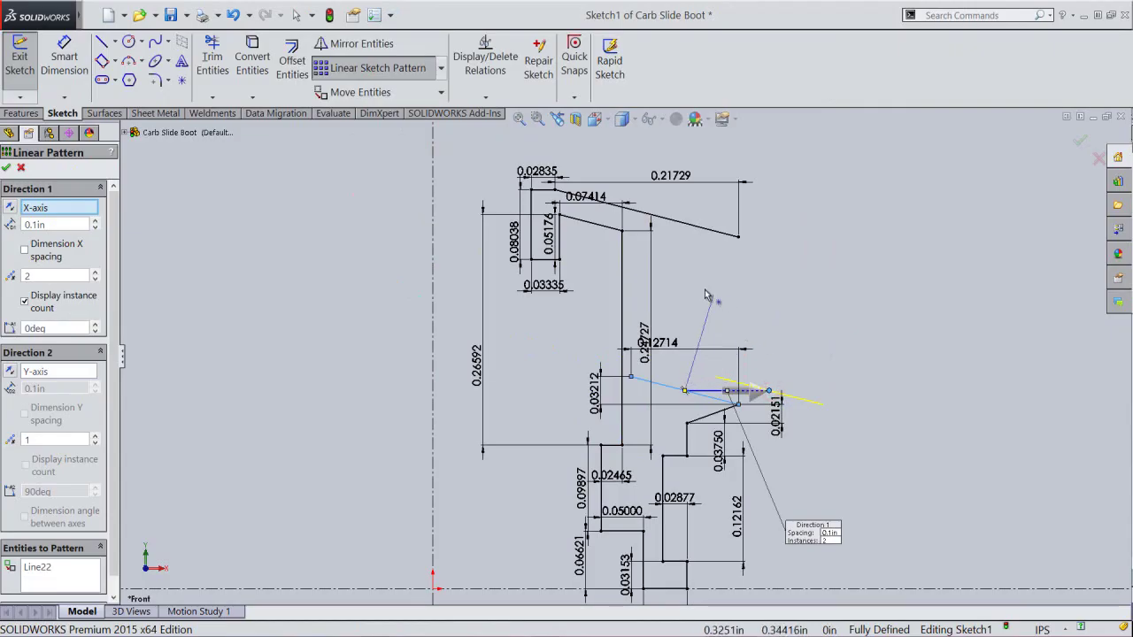
pyautogui.moveTo(690, 286); pyautogui.dragTo(694, 284)
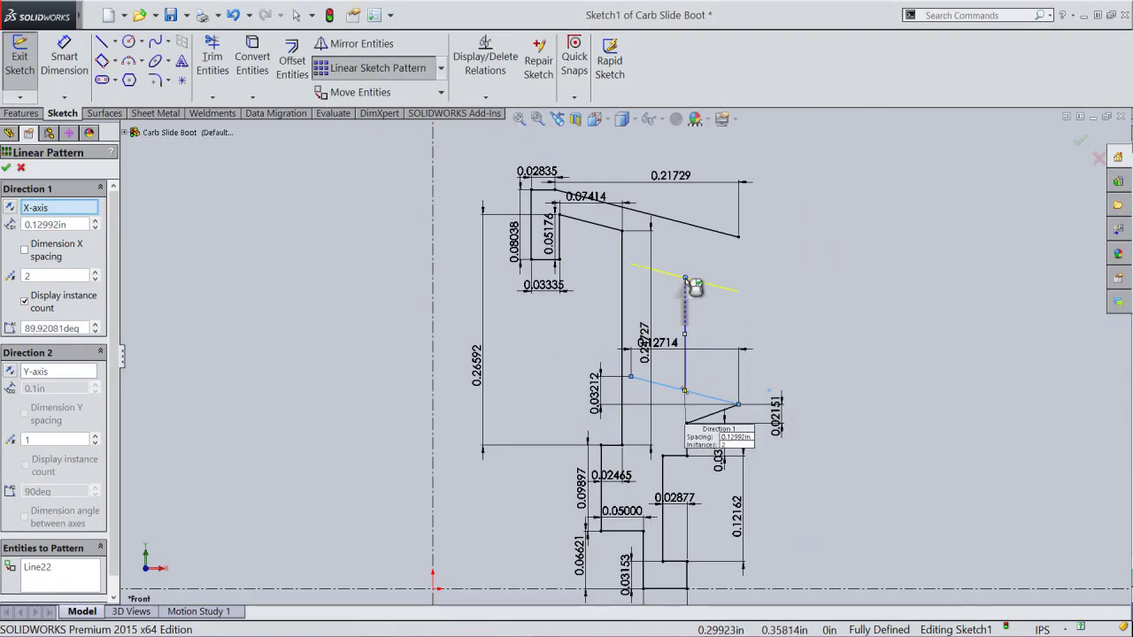
# Set the pattern to 90°, 3 instances and 0.06429 in spacing, and confirm.
pyautogui.click(76, 324)
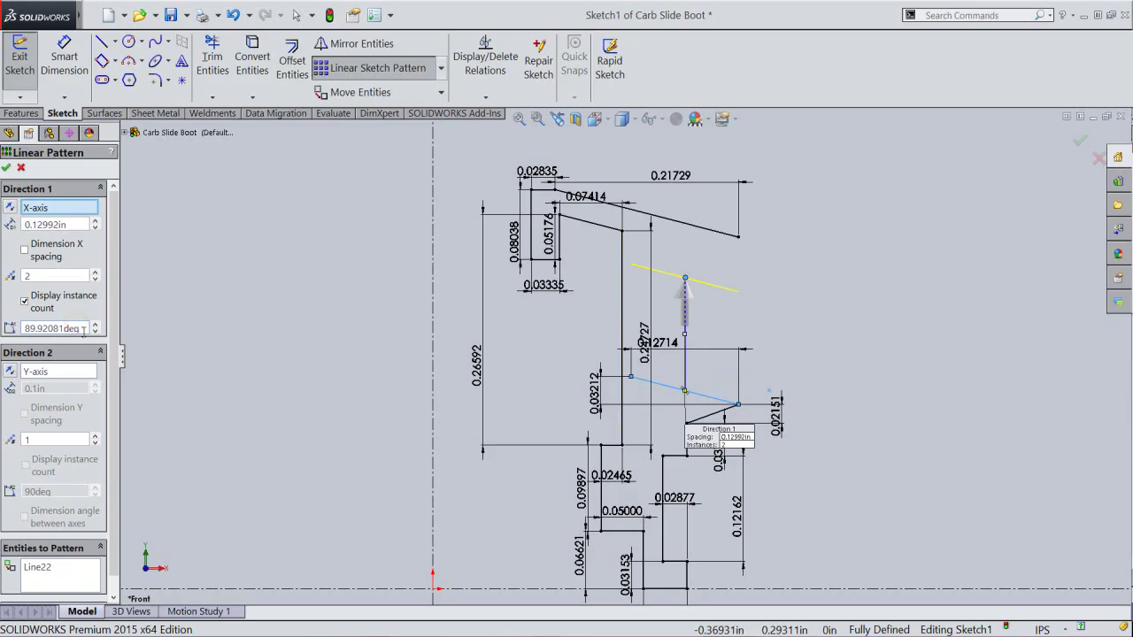
pyautogui.moveTo(82, 328); pyautogui.dragTo(26, 336)
pyautogui.write('90')
pyautogui.click(66, 275)
pyautogui.write('3')
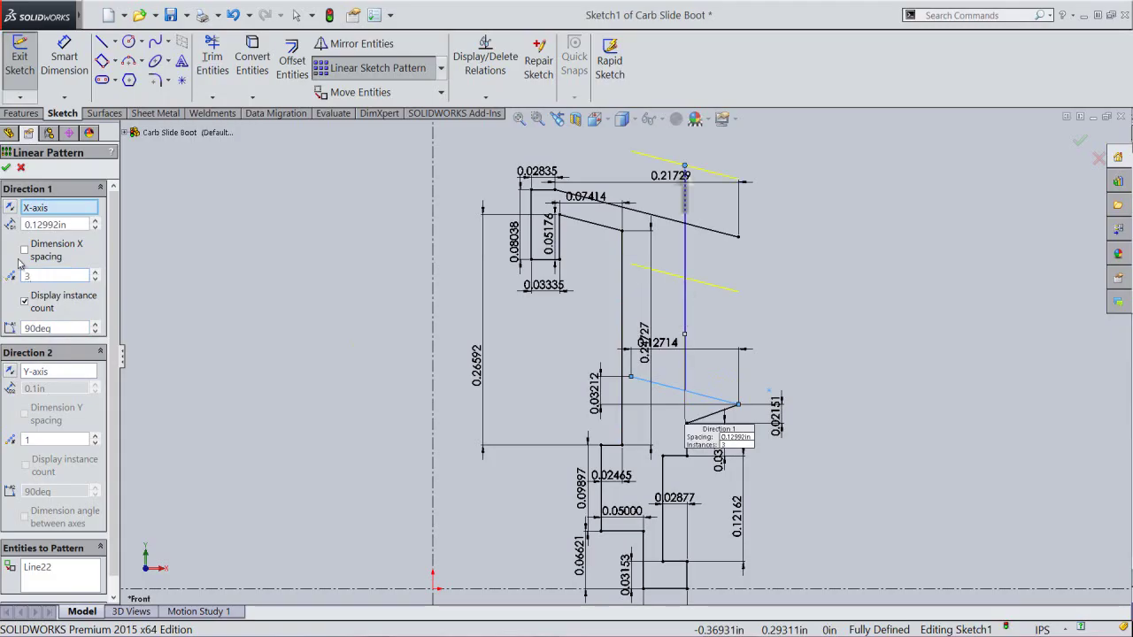
pyautogui.click(76, 224)
pyautogui.moveTo(74, 226); pyautogui.dragTo(15, 232)
pyautogui.write('.06')
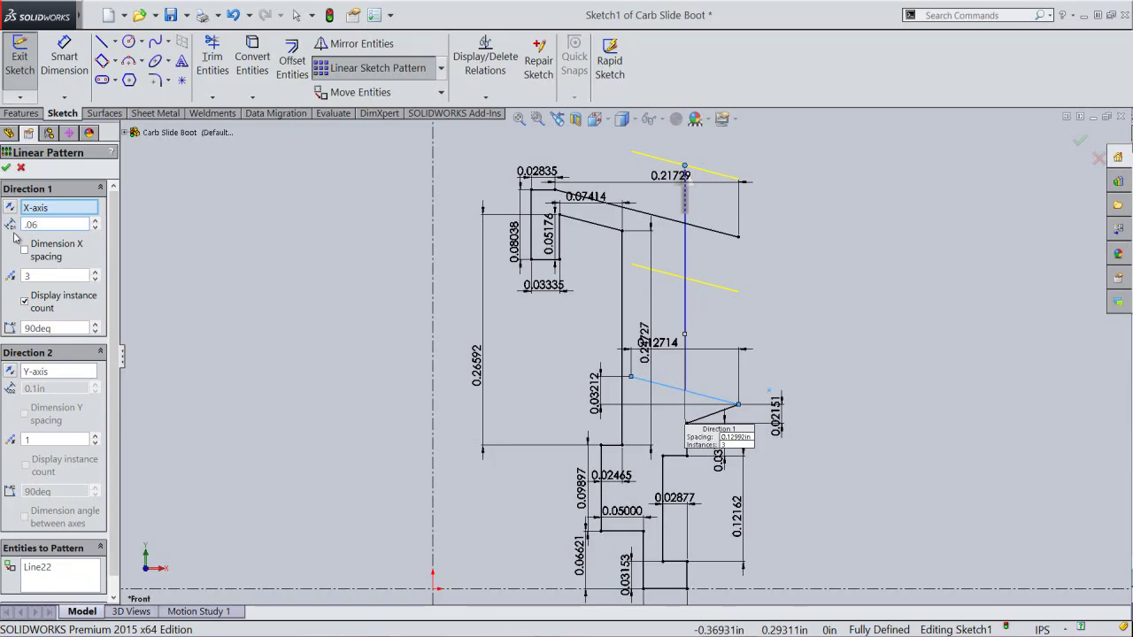
pyautogui.write('429')
pyautogui.press('Return')
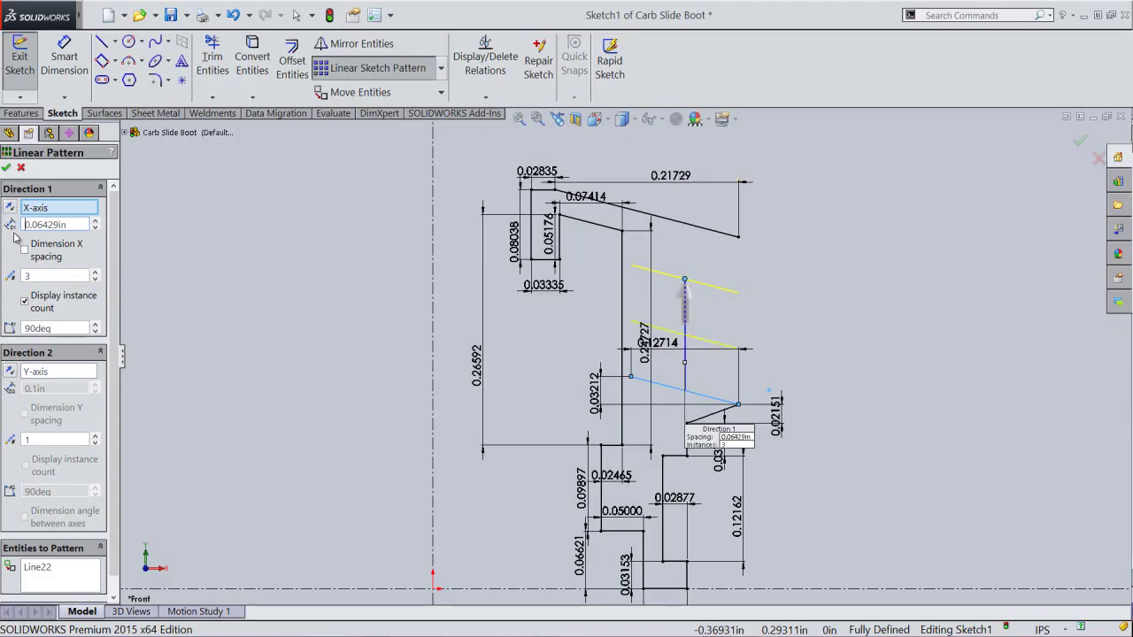
pyautogui.click(7, 169)
# Add the 0.01101 gap and 0.06429 vertical spacing dimensions to the copied lines.
pyautogui.click(299, 292)
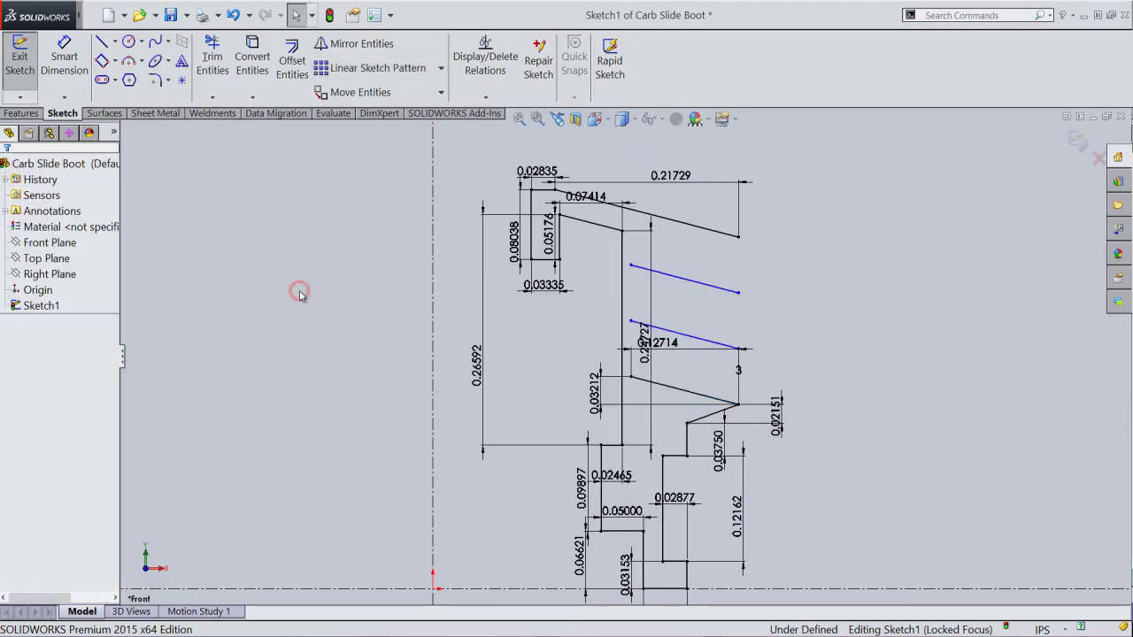
pyautogui.click(62, 58)
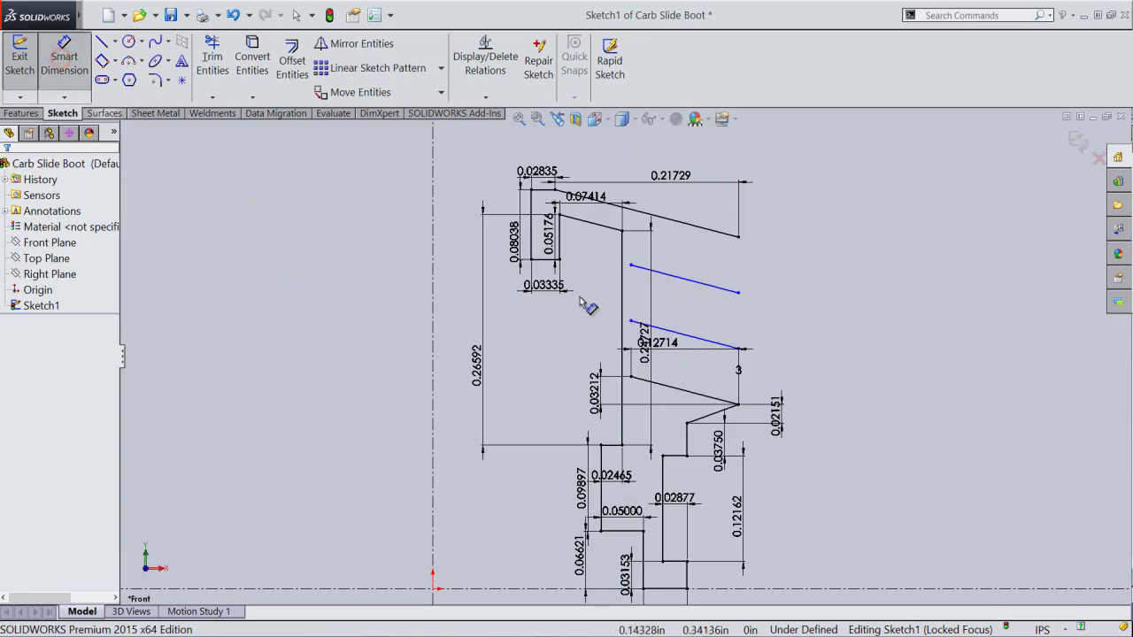
pyautogui.click(630, 265)
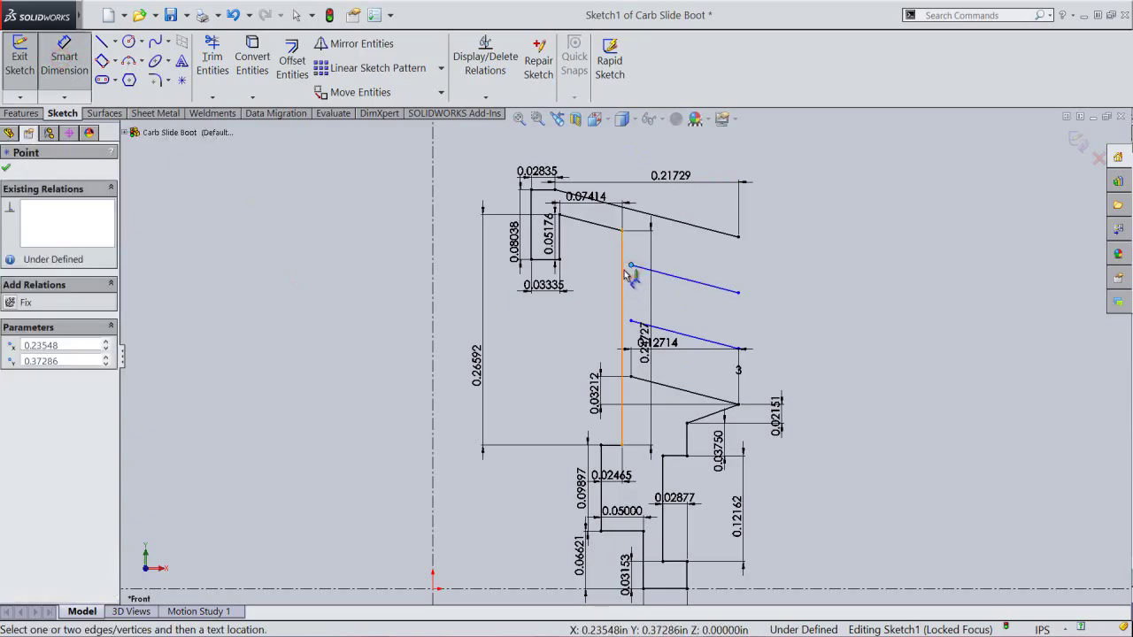
pyautogui.click(623, 273)
pyautogui.click(639, 253)
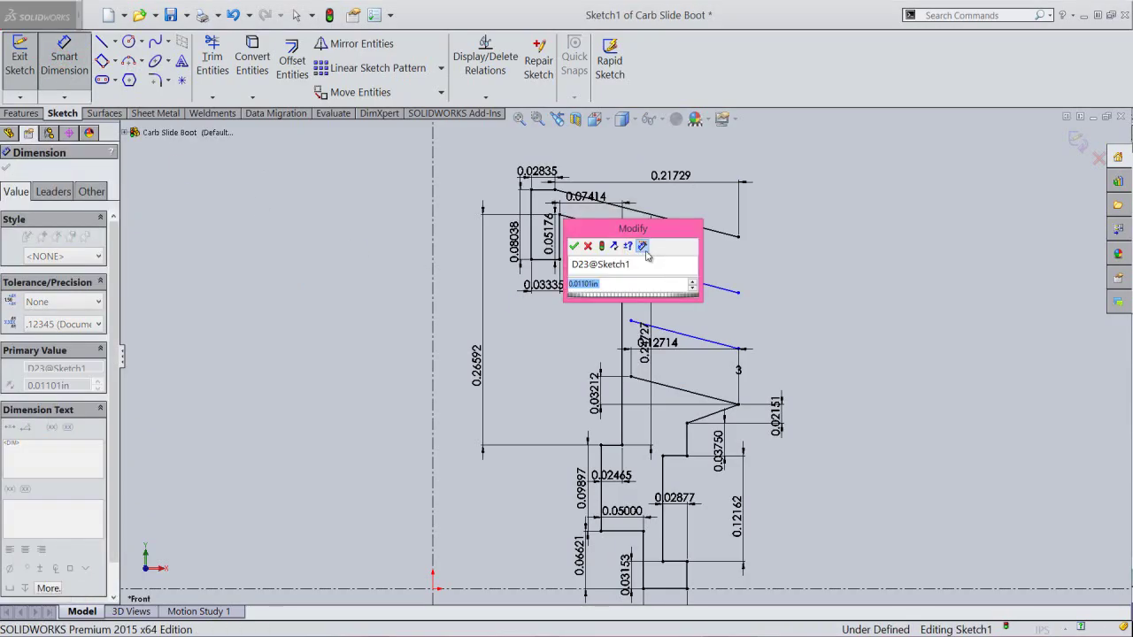
pyautogui.click(574, 246)
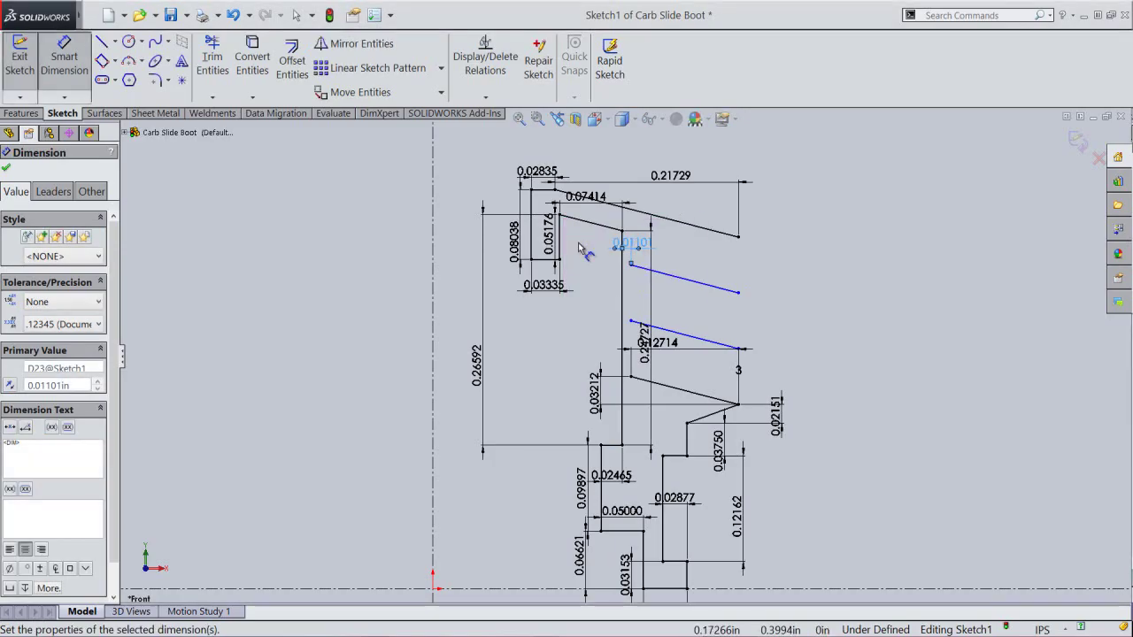
pyautogui.click(631, 323)
pyautogui.click(632, 377)
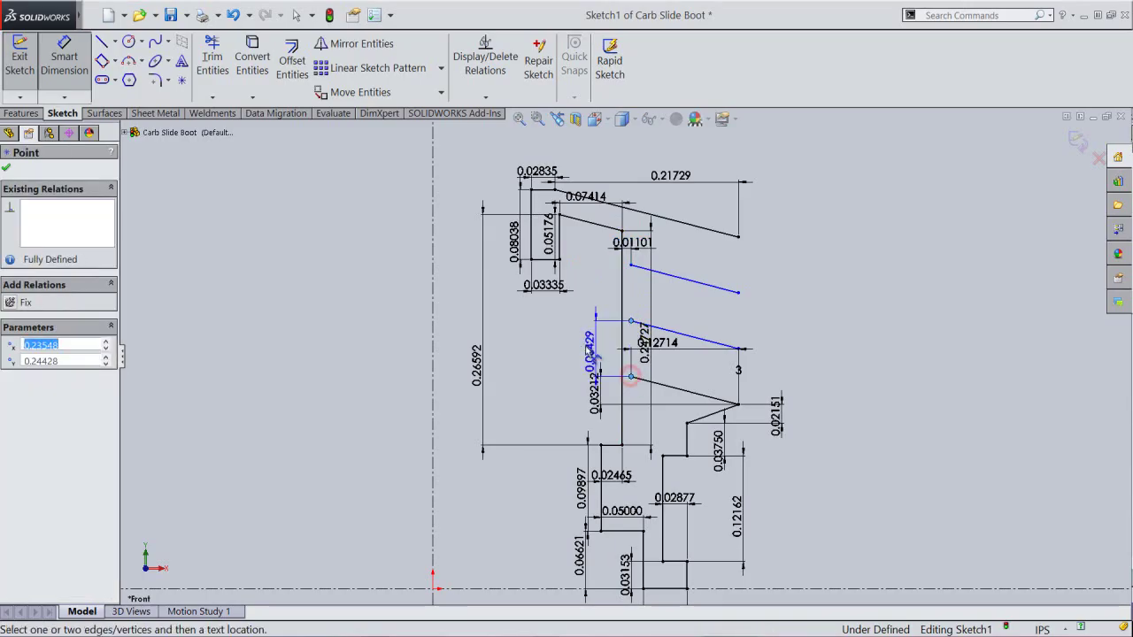
pyautogui.click(576, 347)
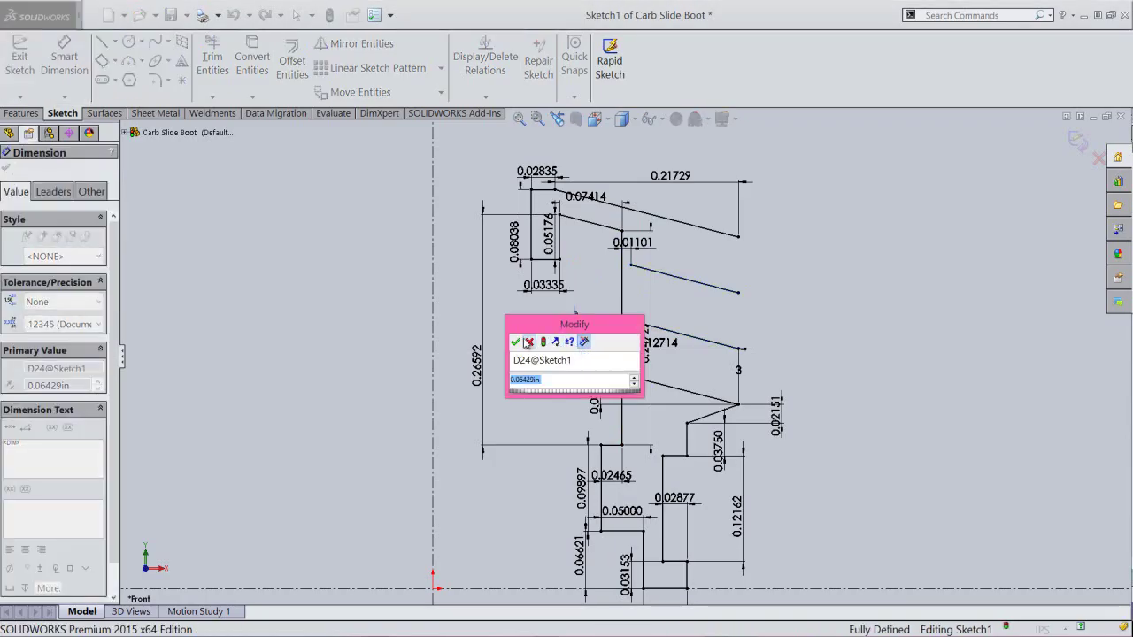
pyautogui.click(520, 343)
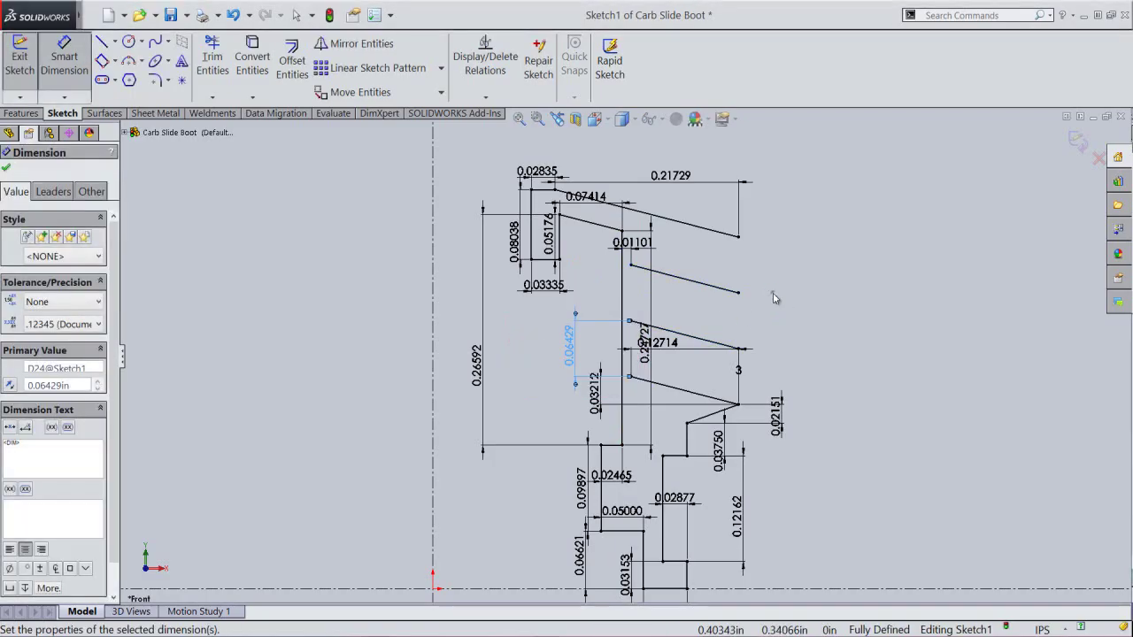
# Move the 0.12714 and 0.24727 dimensions clear of the profile.
pyautogui.rightClick(779, 298)
pyautogui.click(834, 85)
pyautogui.click(840, 331)
pyautogui.moveTo(649, 344)
pyautogui.mouseDown()
pyautogui.moveTo(782, 330)
pyautogui.moveTo(655, 313)
pyautogui.moveTo(690, 373)
pyautogui.mouseUp()
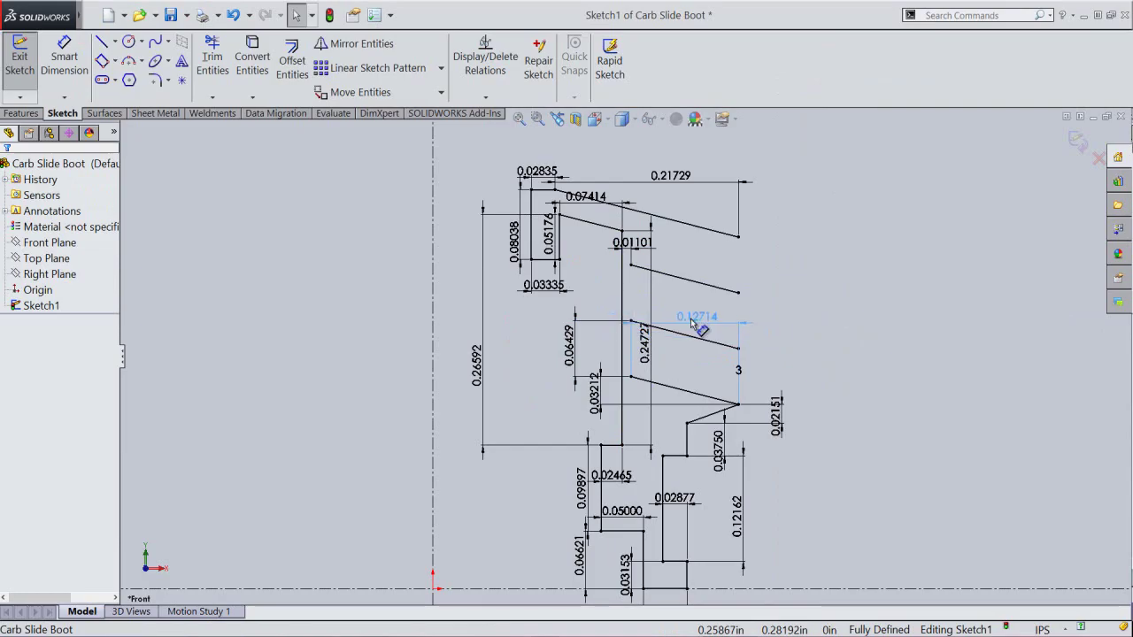
pyautogui.click(786, 340)
pyautogui.moveTo(643, 347); pyautogui.dragTo(790, 340)
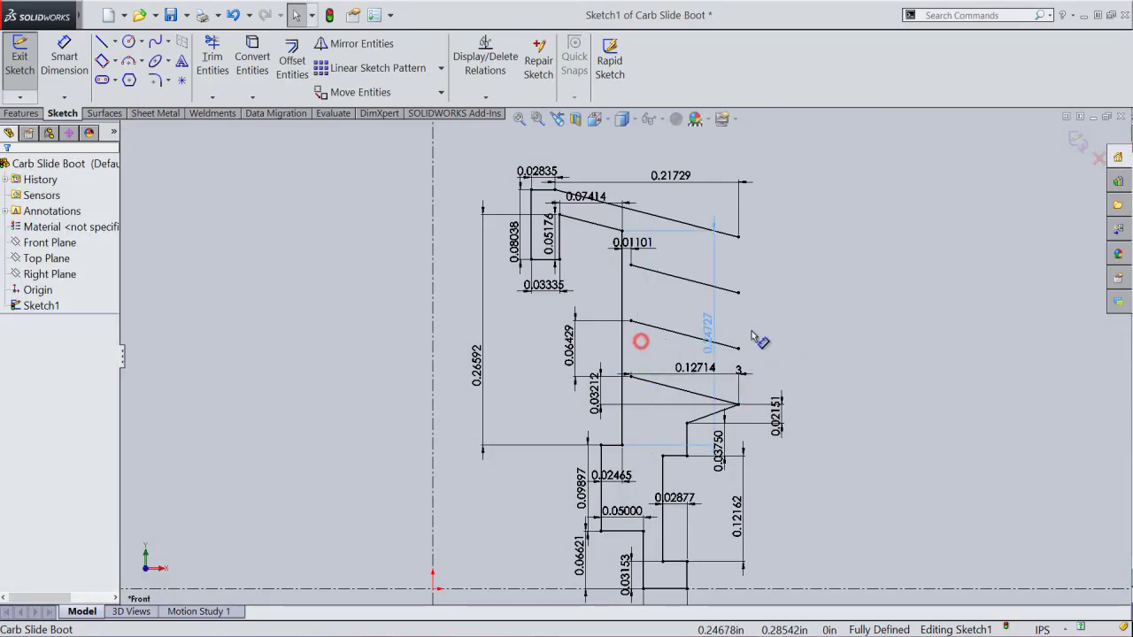
pyautogui.click(847, 357)
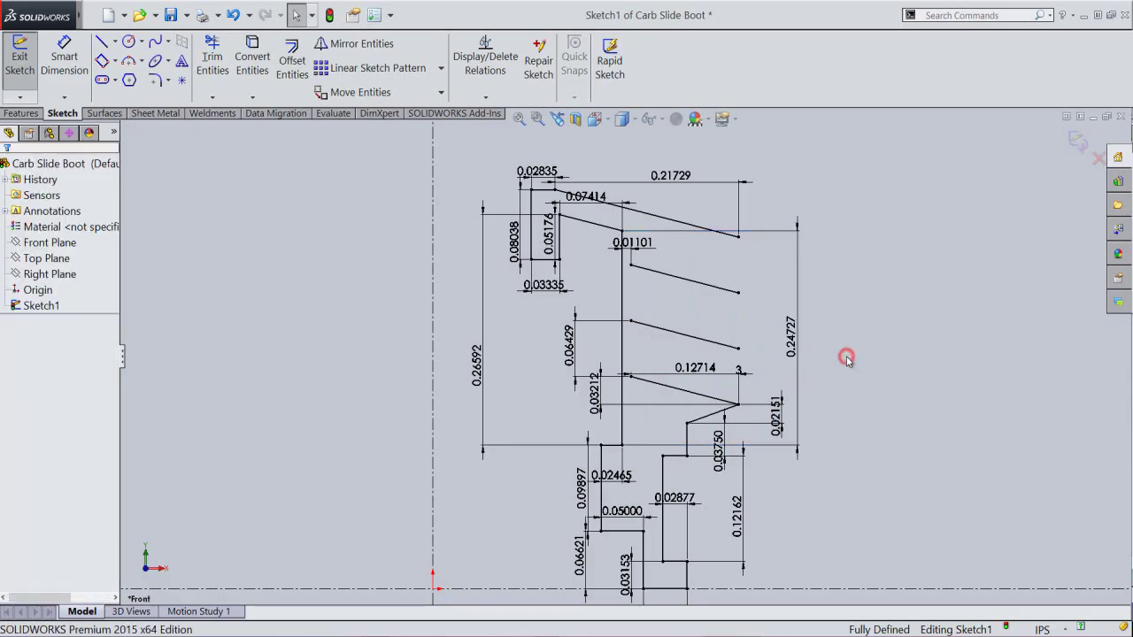
pyautogui.rightClick(848, 358)
# Draw three lines joining each ridge's left end to the tip above, then exit the sketch.
pyautogui.click(864, 140)
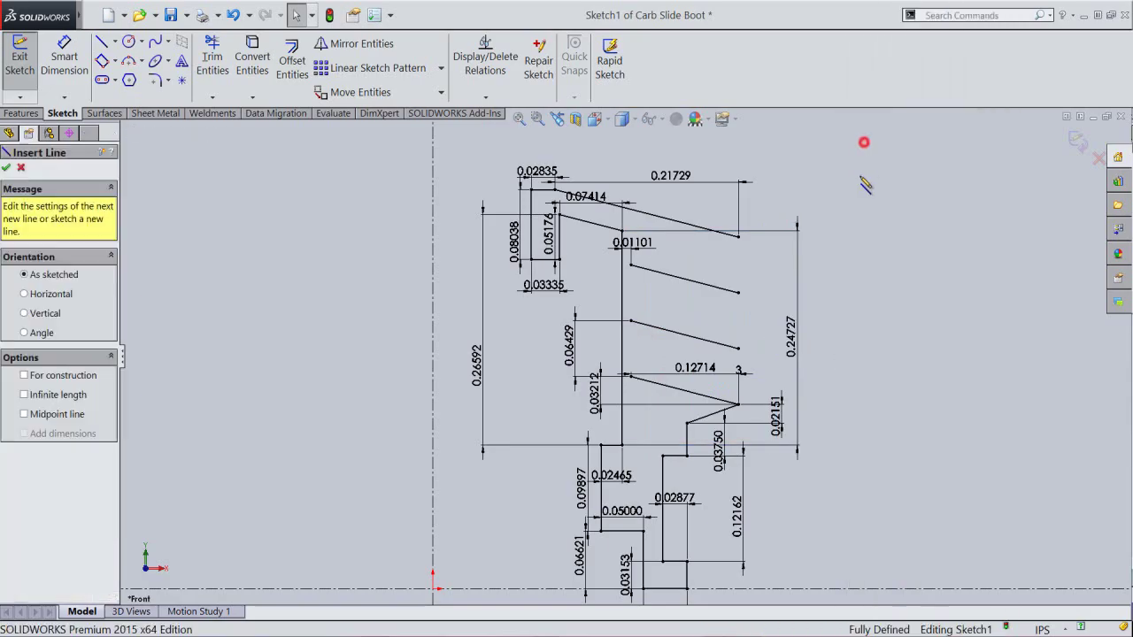
pyautogui.click(628, 375)
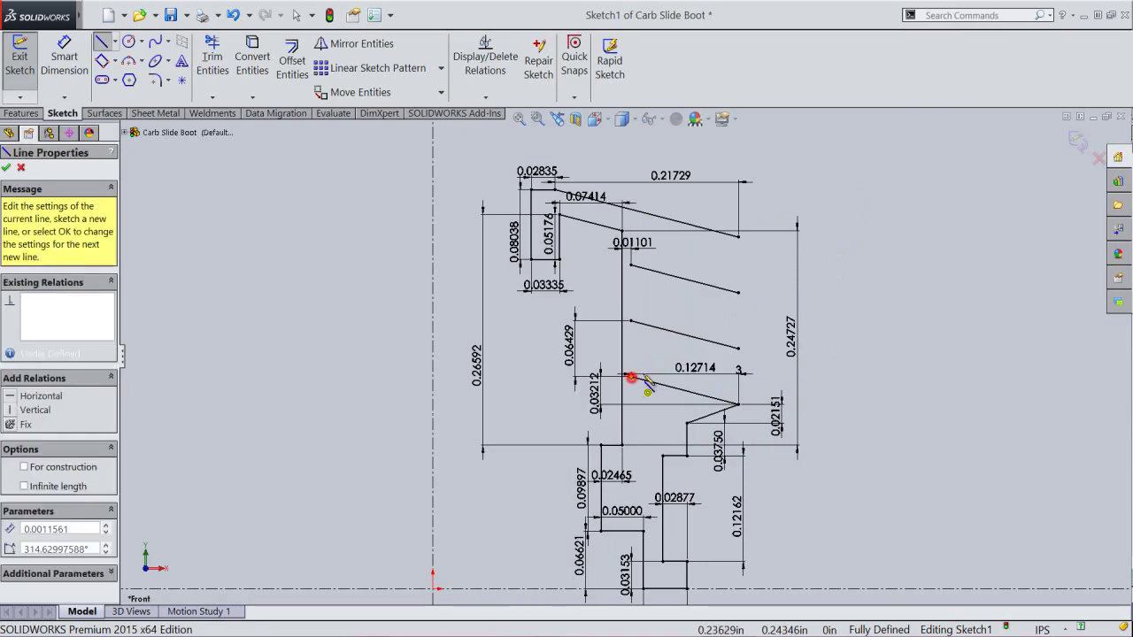
pyautogui.click(738, 348)
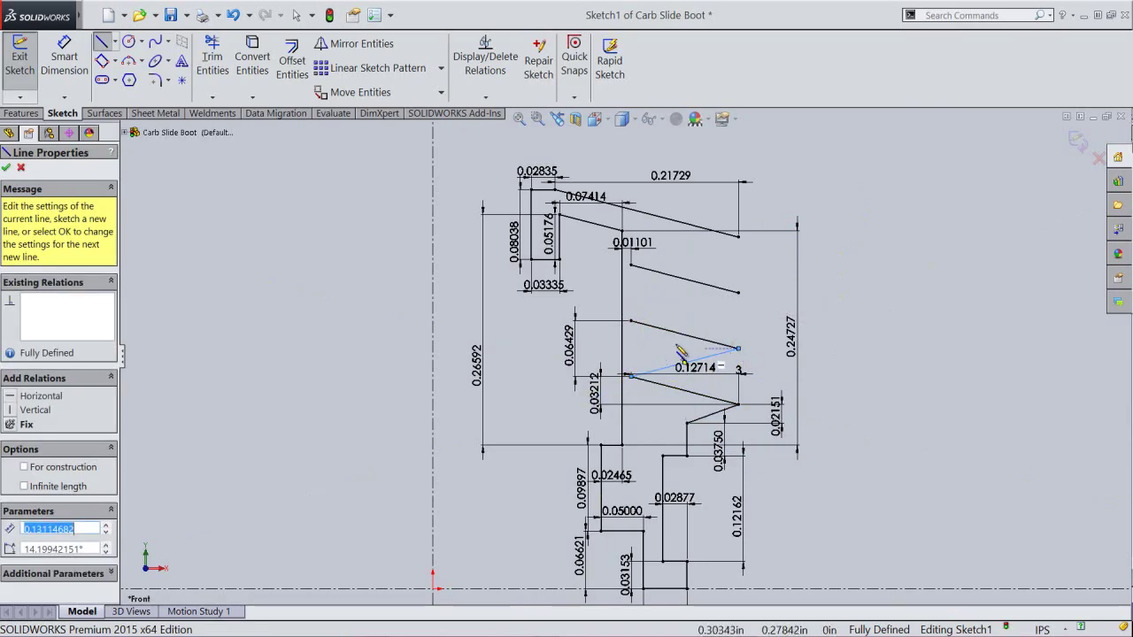
pyautogui.click(630, 321)
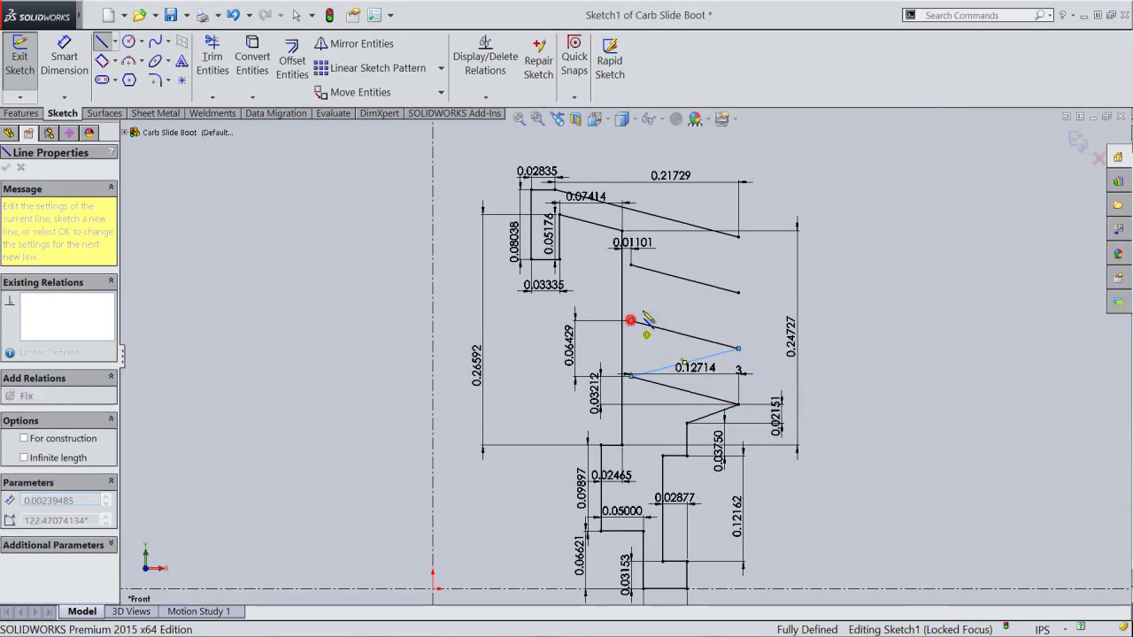
pyautogui.click(738, 293)
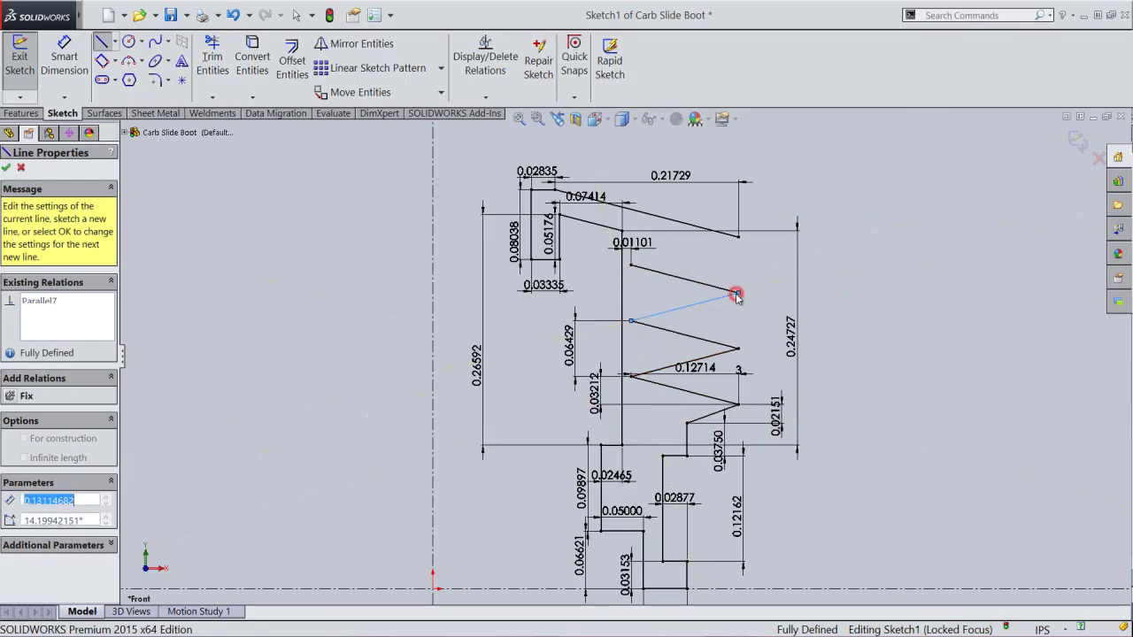
pyautogui.click(630, 263)
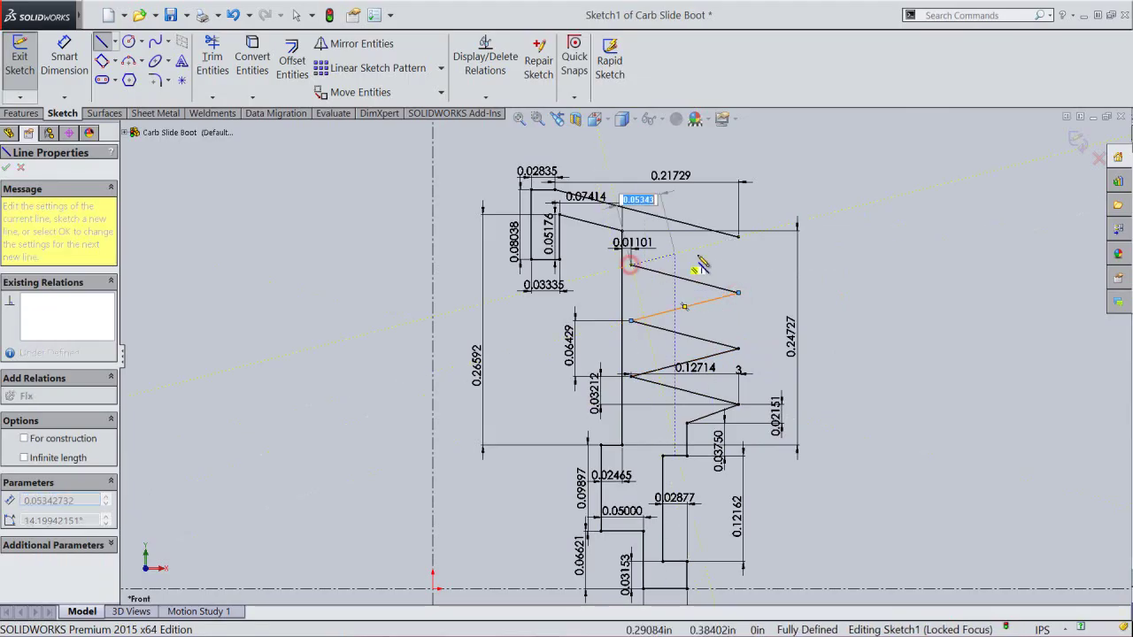
pyautogui.click(738, 237)
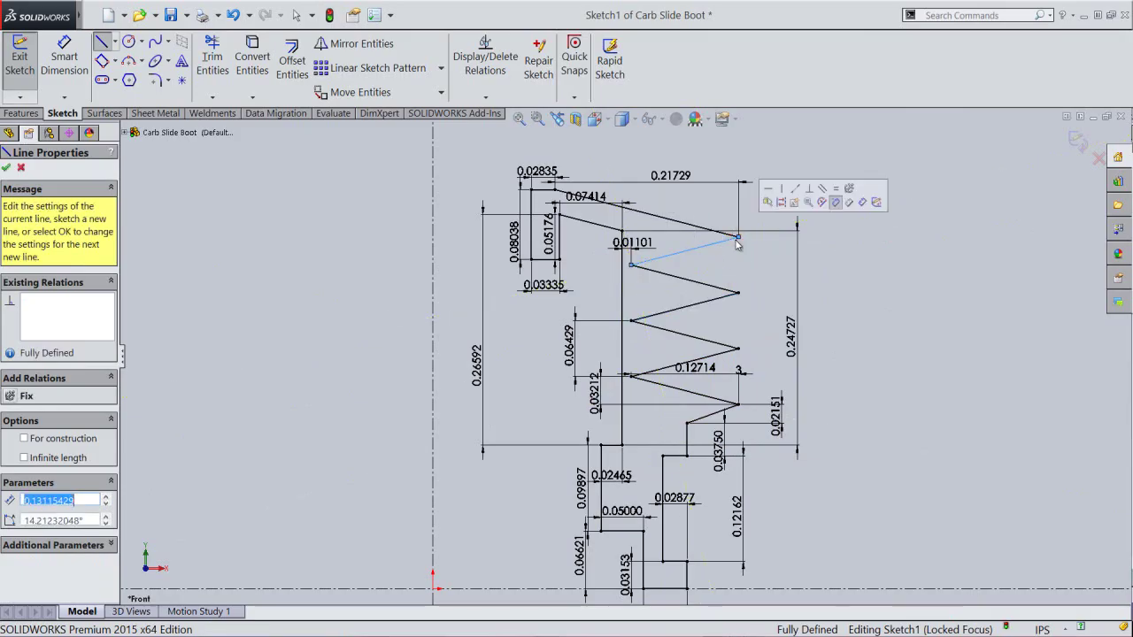
pyautogui.rightClick(758, 252)
pyautogui.click(770, 256)
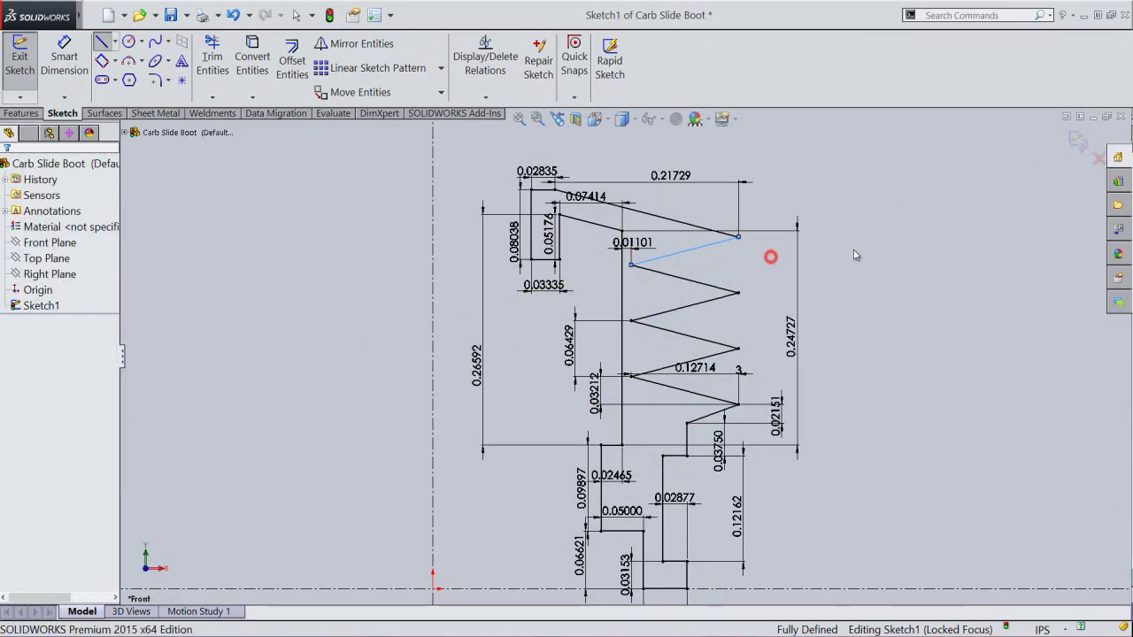
pyautogui.click(856, 253)
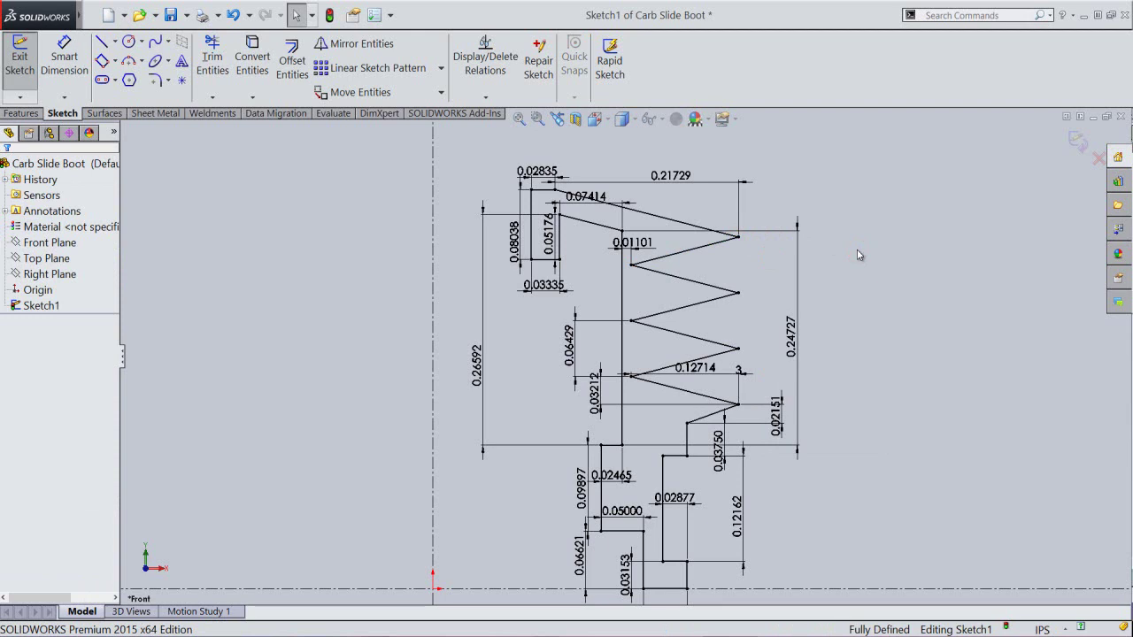
pyautogui.click(1076, 142)
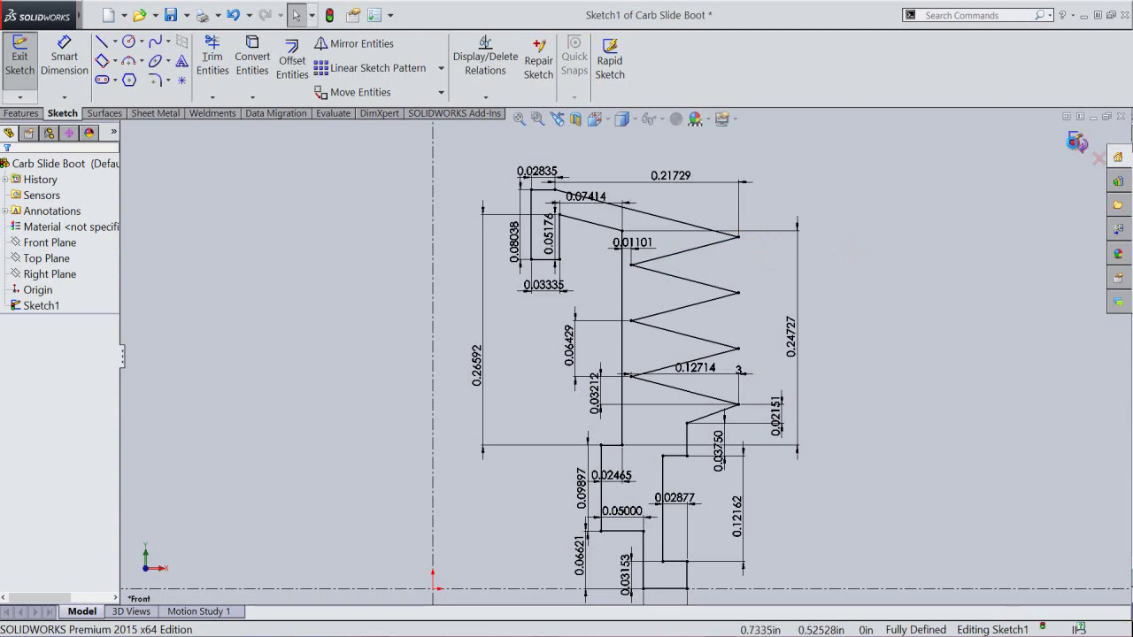
# Save the part and revolve Sketch1 a full 360° about Line1.
pyautogui.click(844, 251)
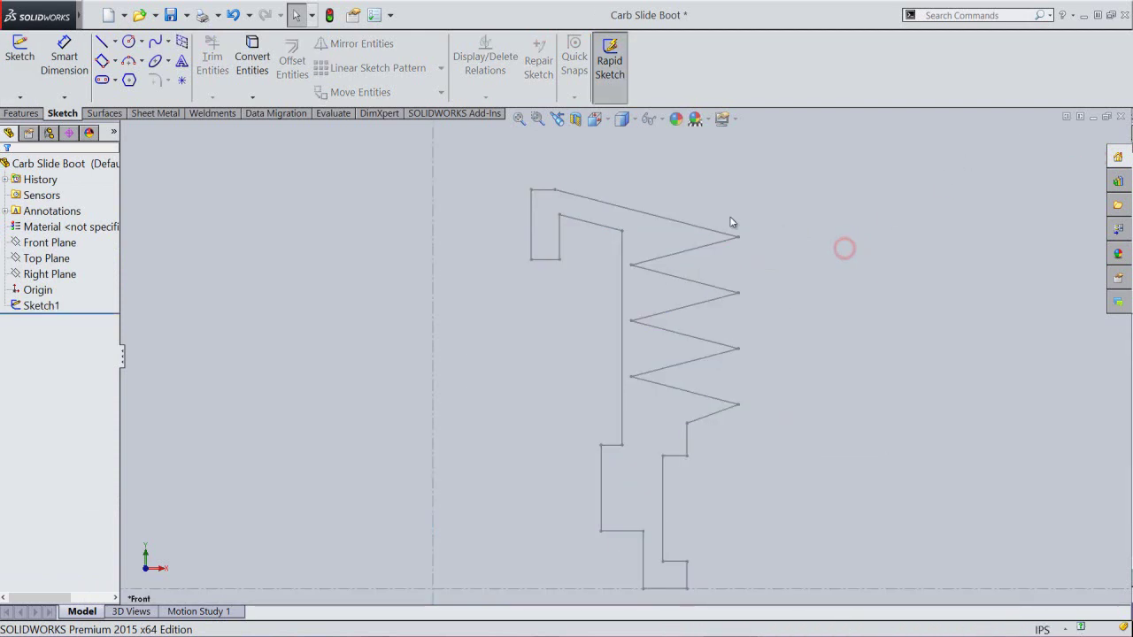
pyautogui.click(170, 15)
pyautogui.click(23, 114)
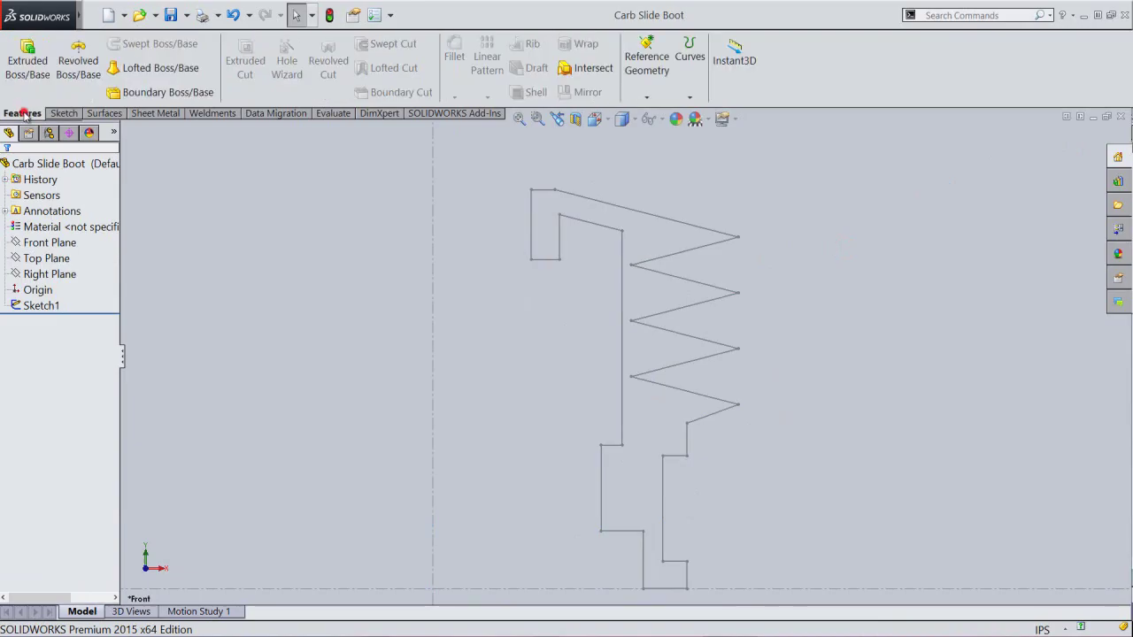
pyautogui.click(75, 71)
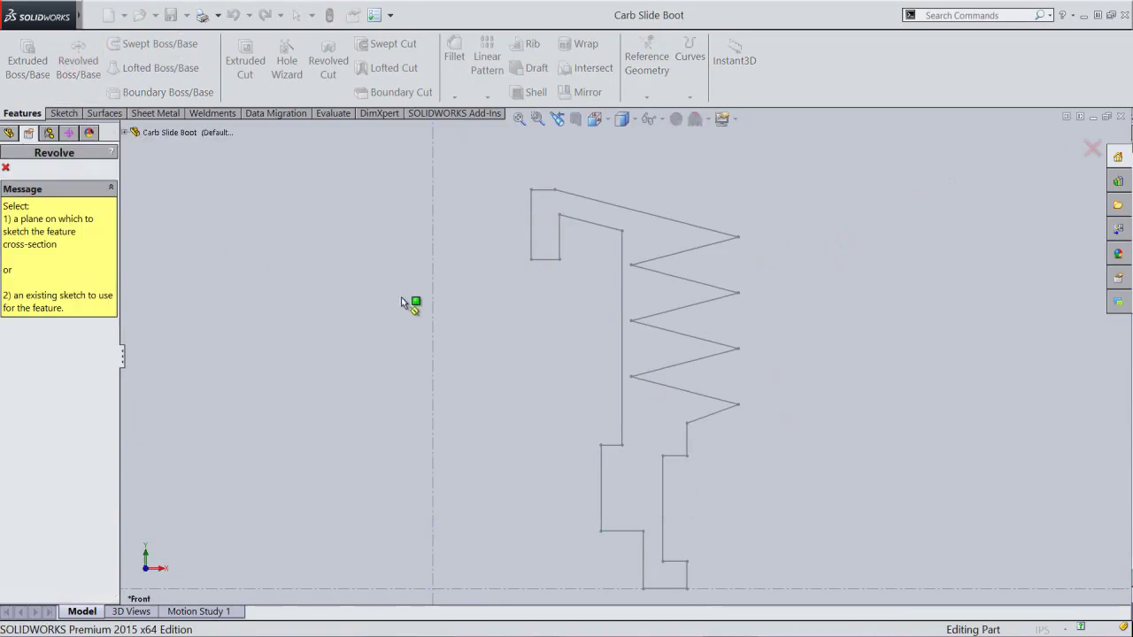
pyautogui.click(431, 310)
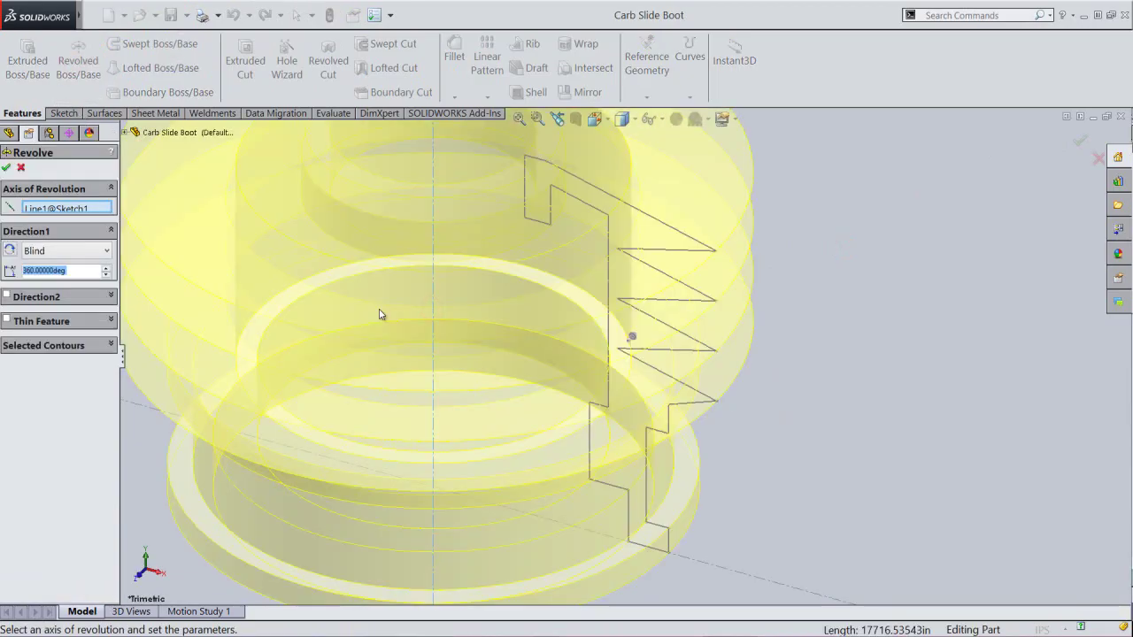
pyautogui.click(518, 119)
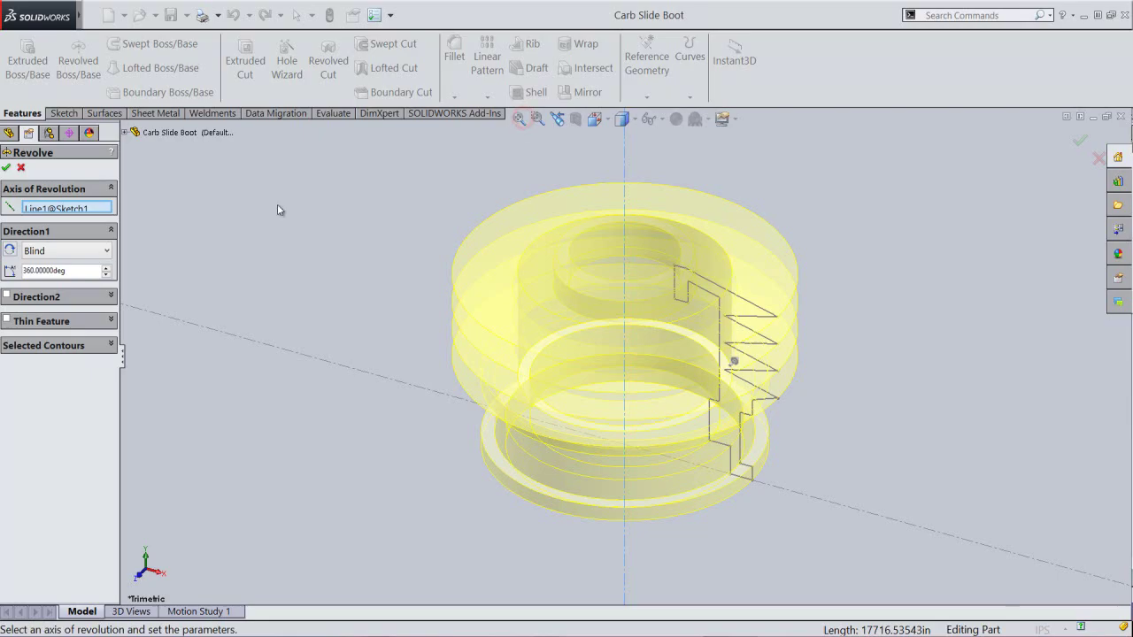
pyautogui.click(7, 168)
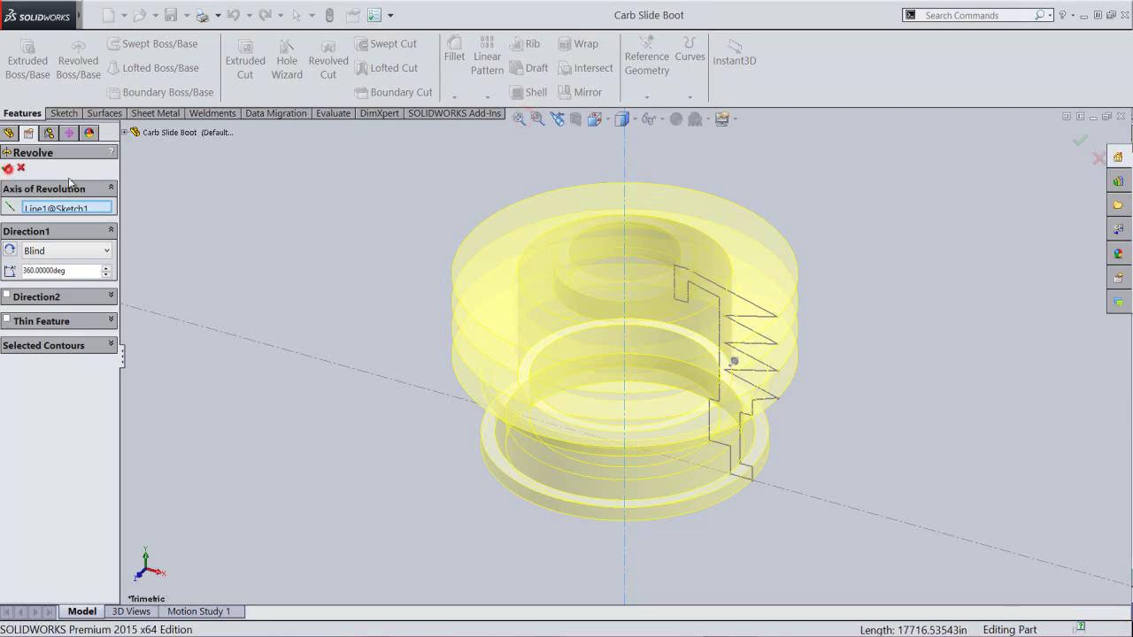
# Switch to the isometric view and save the part again.
pyautogui.click(621, 119)
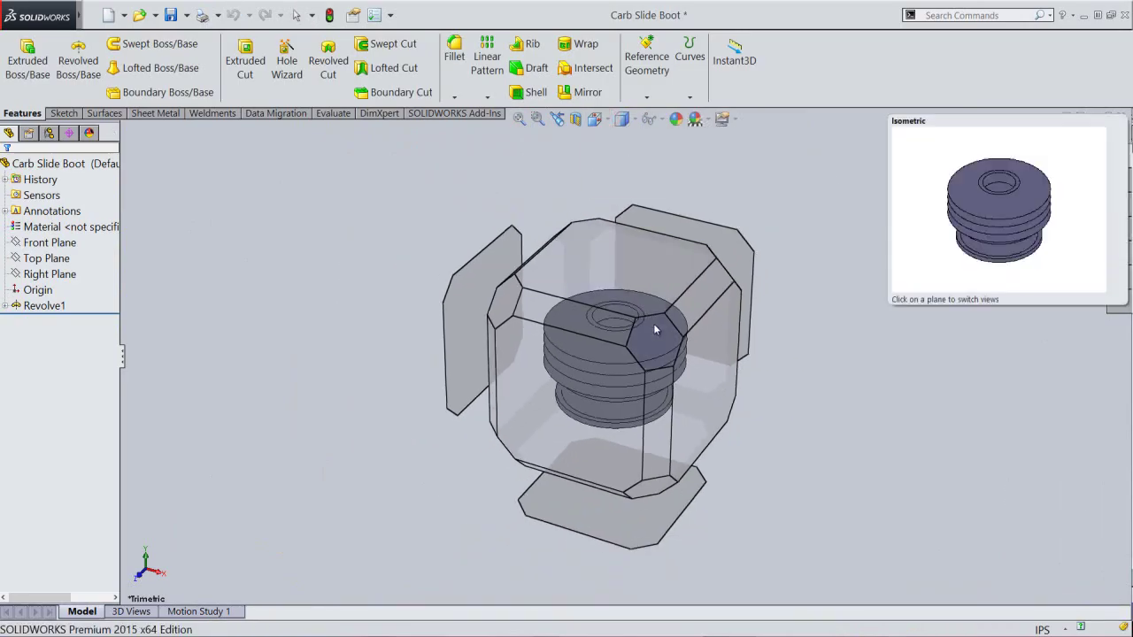
pyautogui.click(655, 330)
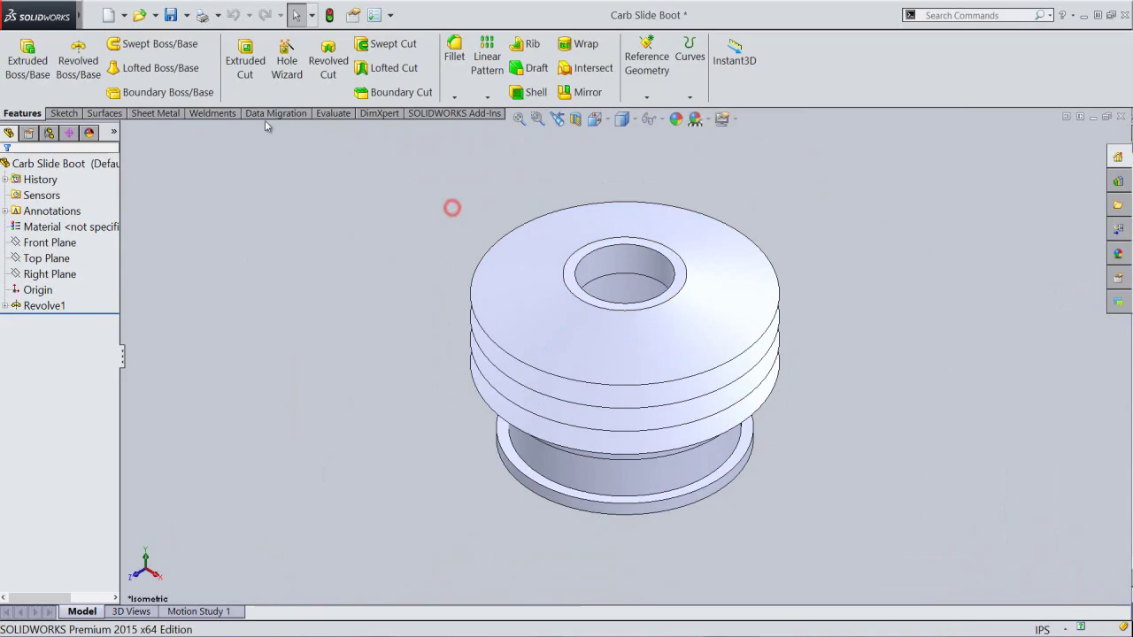
pyautogui.click(171, 15)
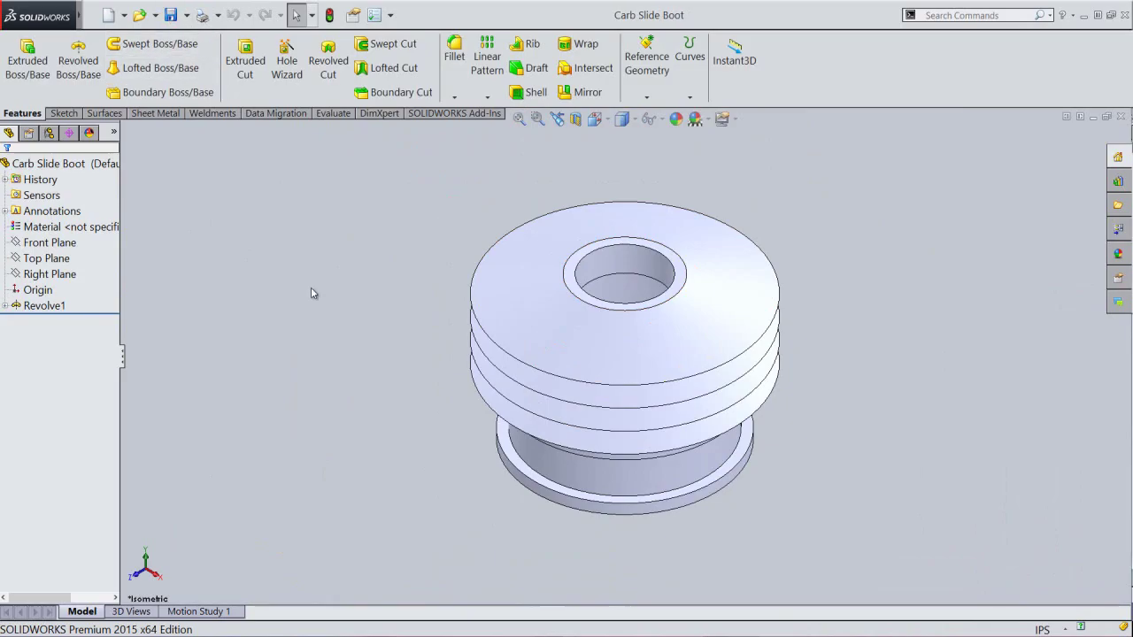
pyautogui.click(318, 223)
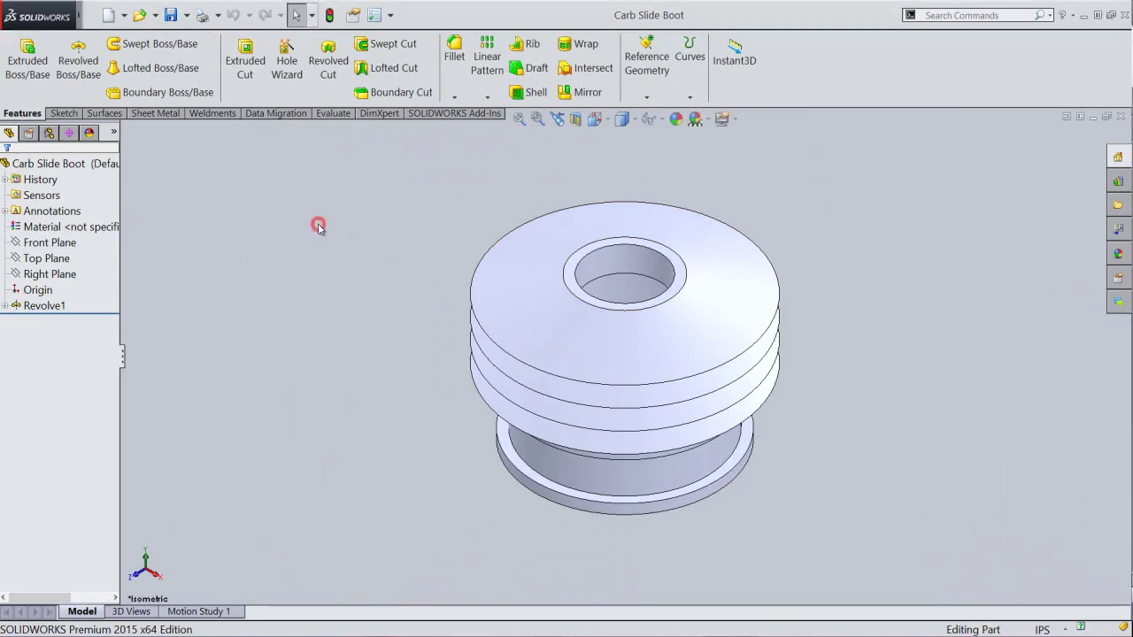
# Start a 0.01 in fillet and select the visible ring and base edges.
pyautogui.click(455, 53)
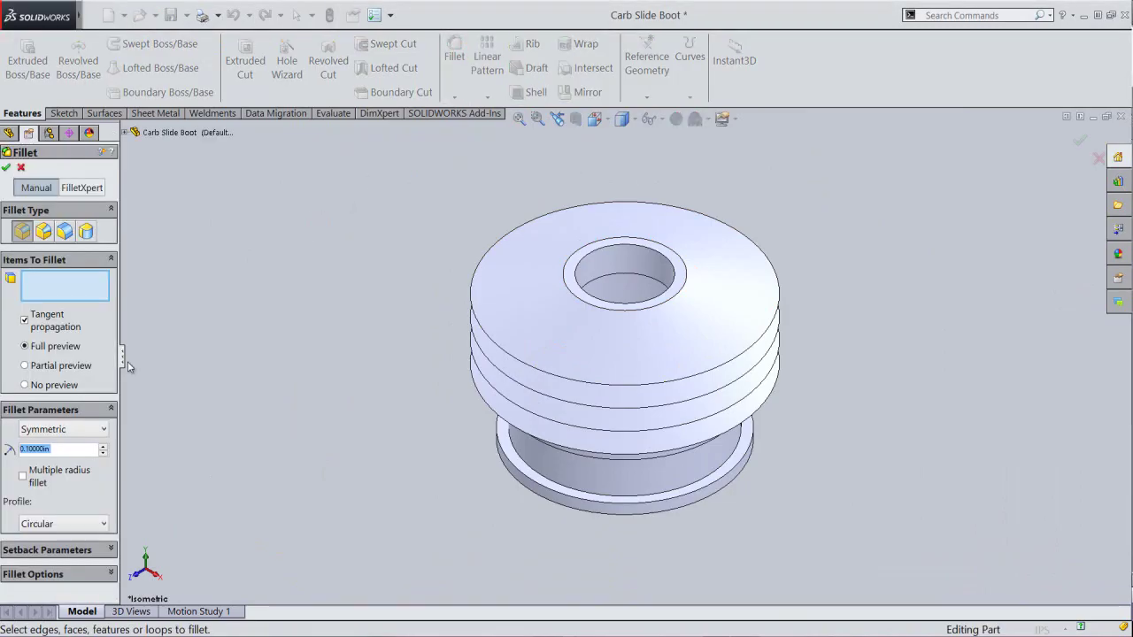
pyautogui.write('.01')
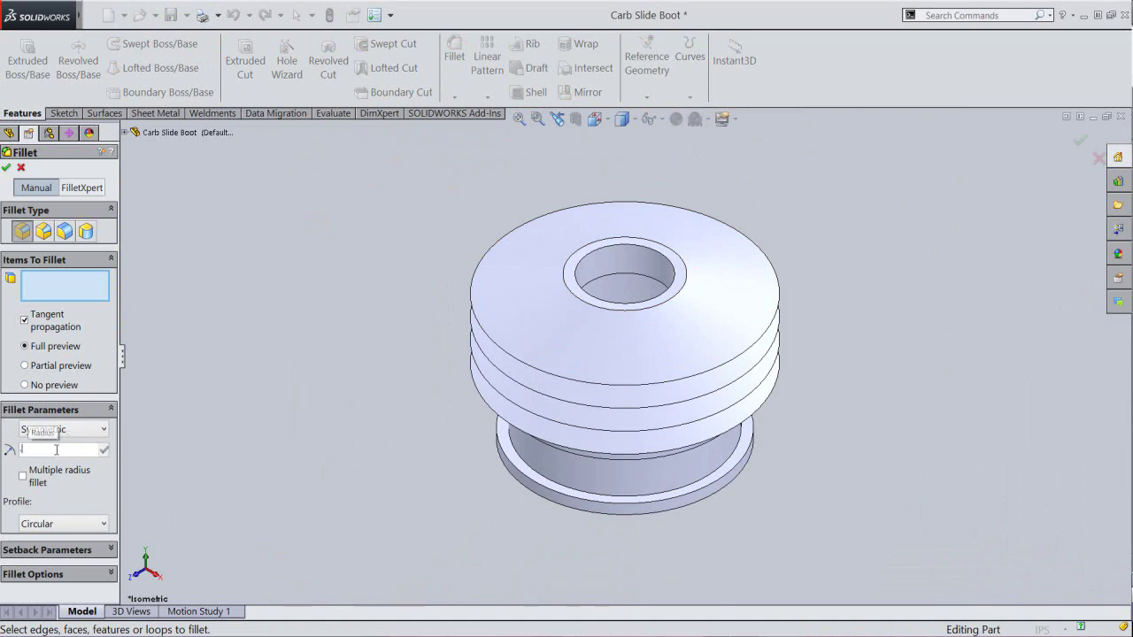
pyautogui.press('Return')
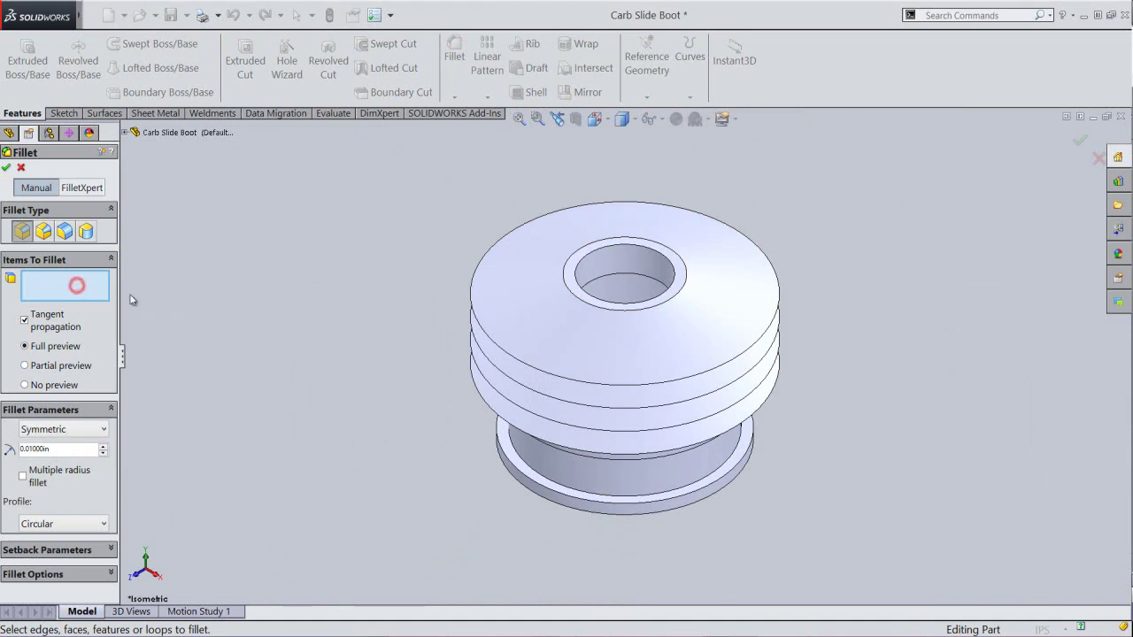
pyautogui.click(605, 384)
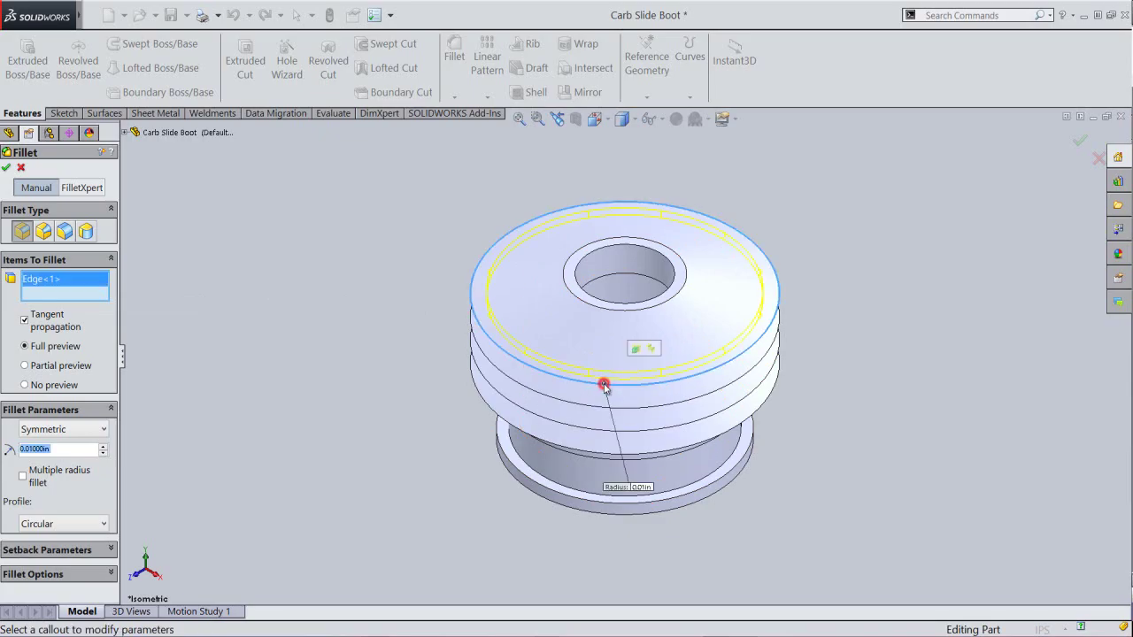
pyautogui.click(615, 405)
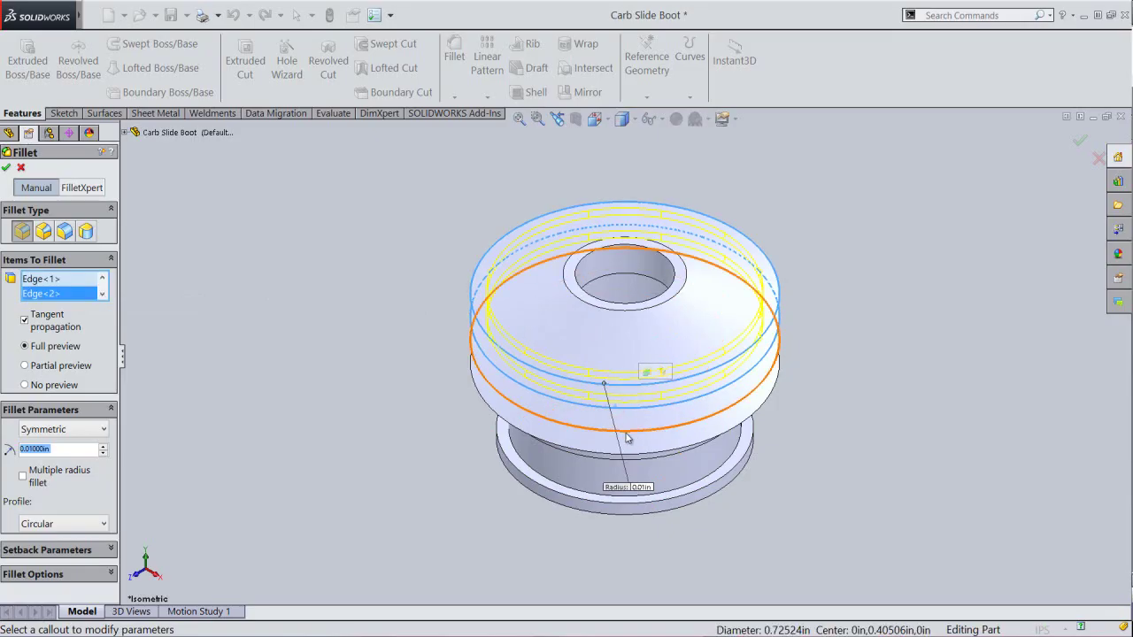
pyautogui.click(631, 444)
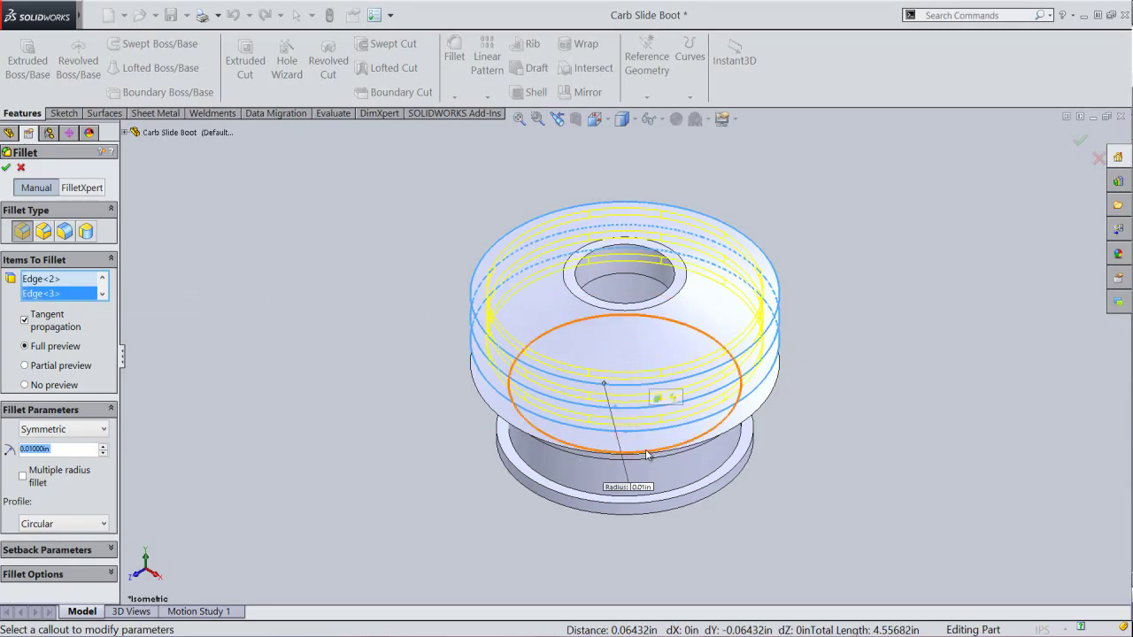
pyautogui.click(646, 453)
pyautogui.click(646, 453)
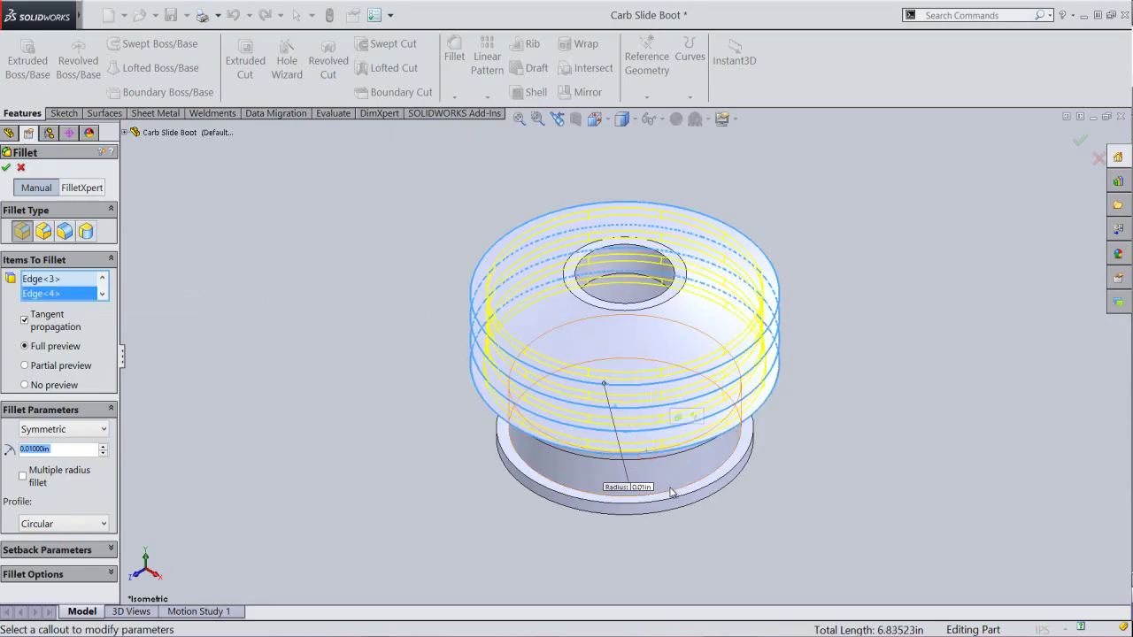
pyautogui.click(669, 491)
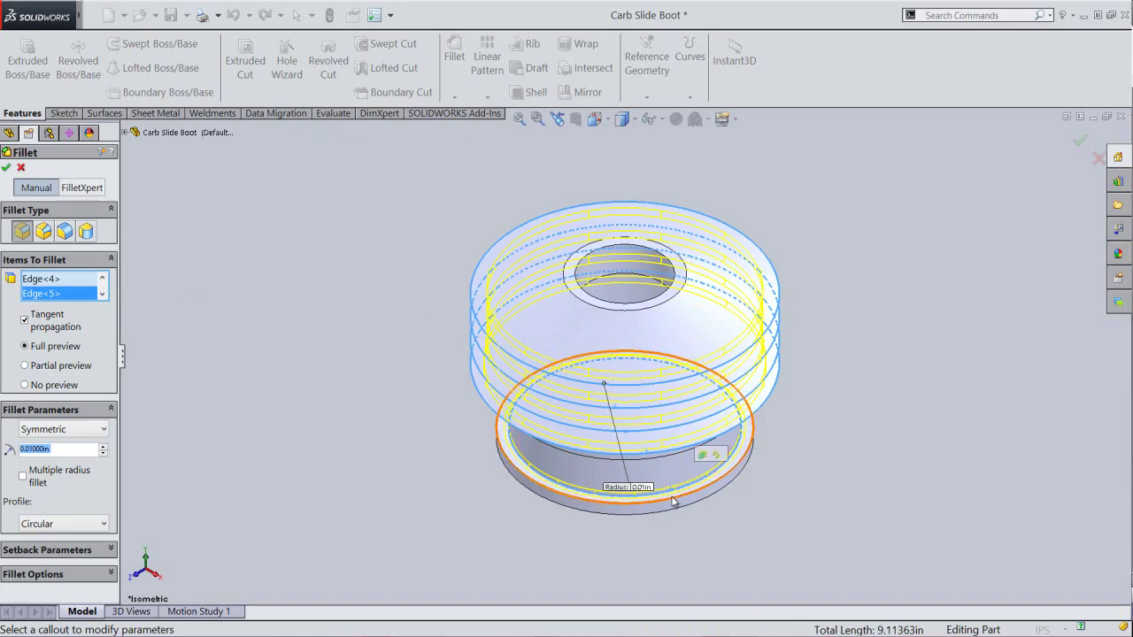
pyautogui.click(685, 511)
pyautogui.click(679, 507)
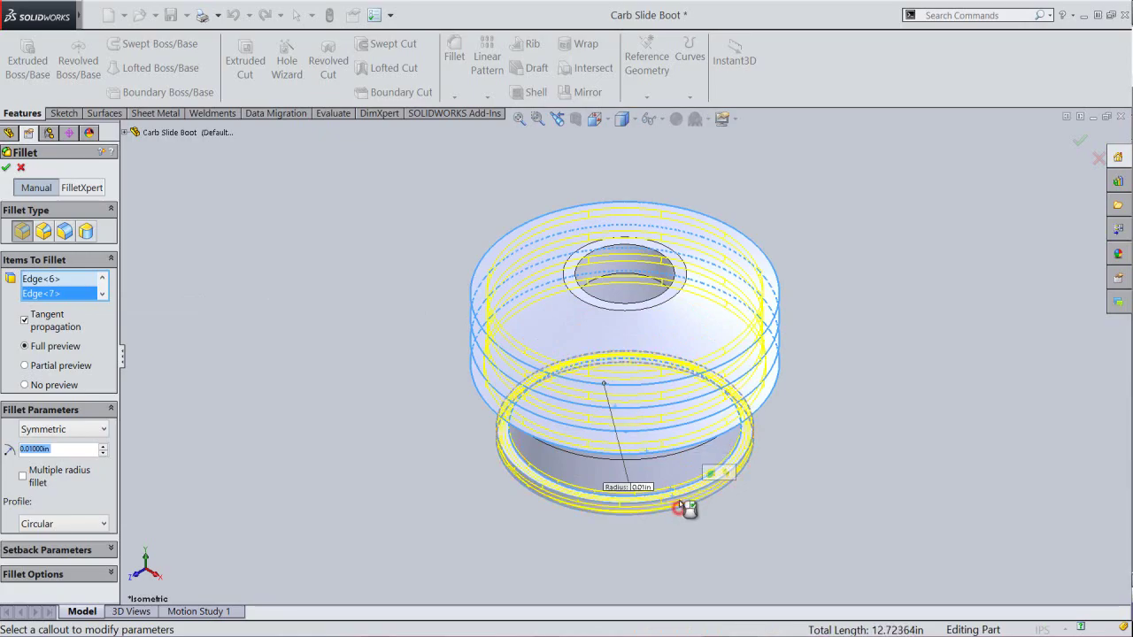
# Add the hidden ridge and neck edges, bringing the fillet to 13 edges, and confirm.
pyautogui.moveTo(689, 458); pyautogui.dragTo(660, 354, button='middle')
pyautogui.scroll(-2, 635, 307)
pyautogui.click(630, 298)
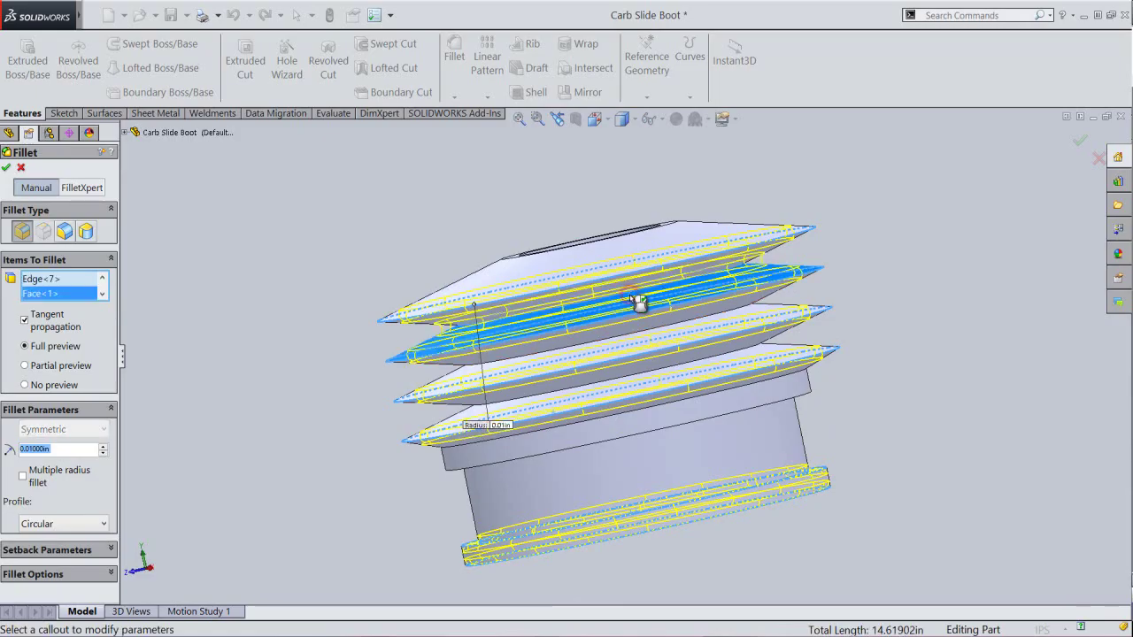
pyautogui.click(637, 302)
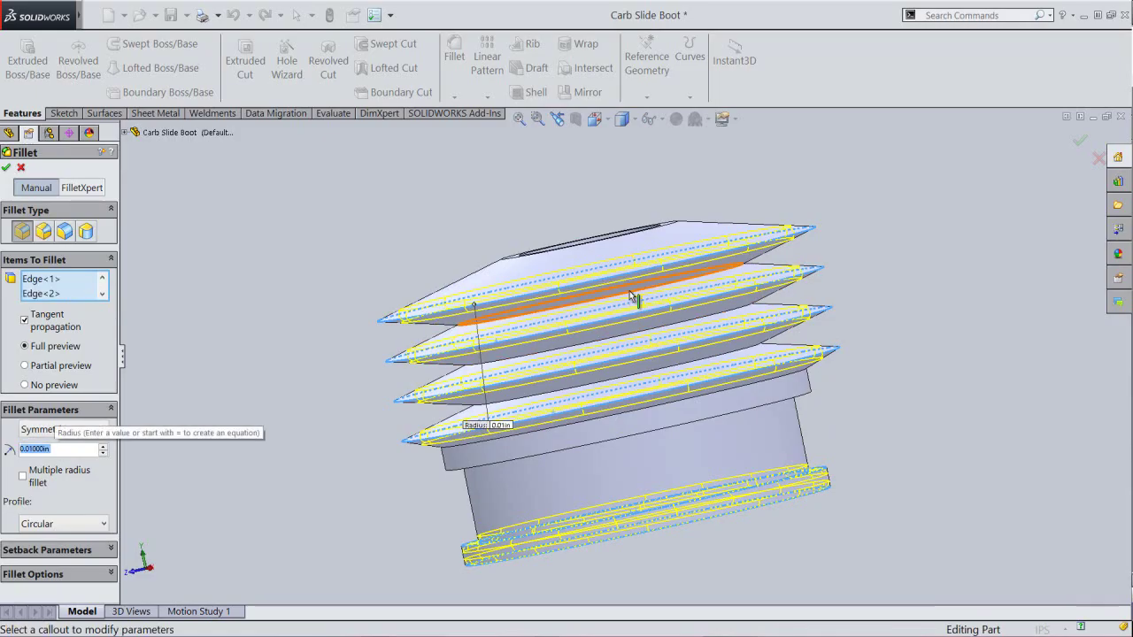
pyautogui.click(632, 297)
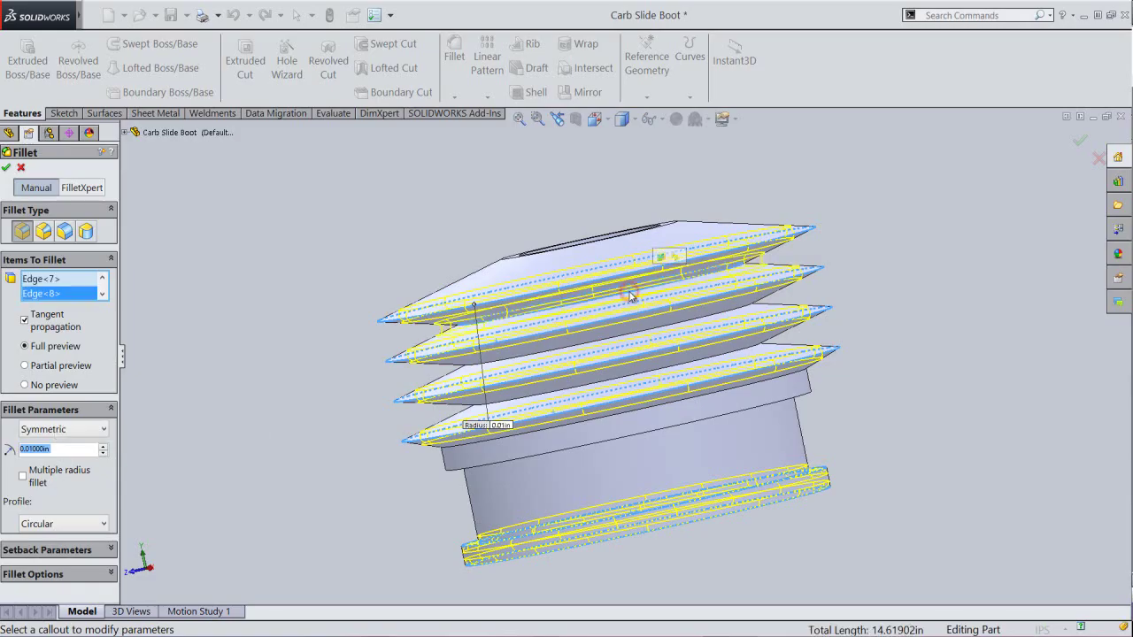
pyautogui.click(646, 337)
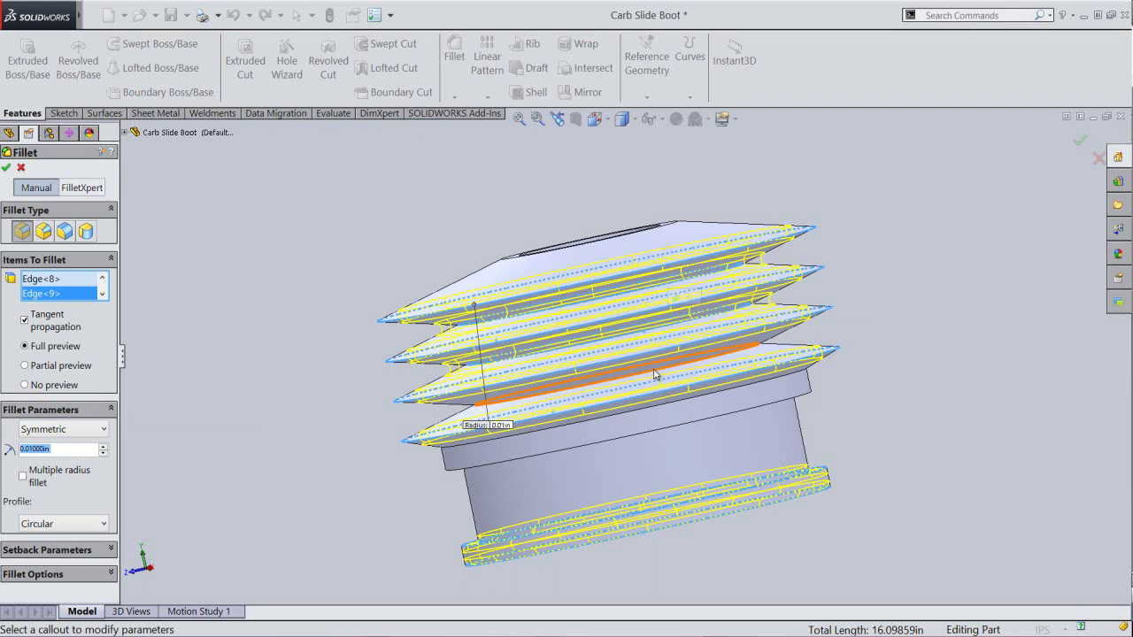
pyautogui.click(655, 374)
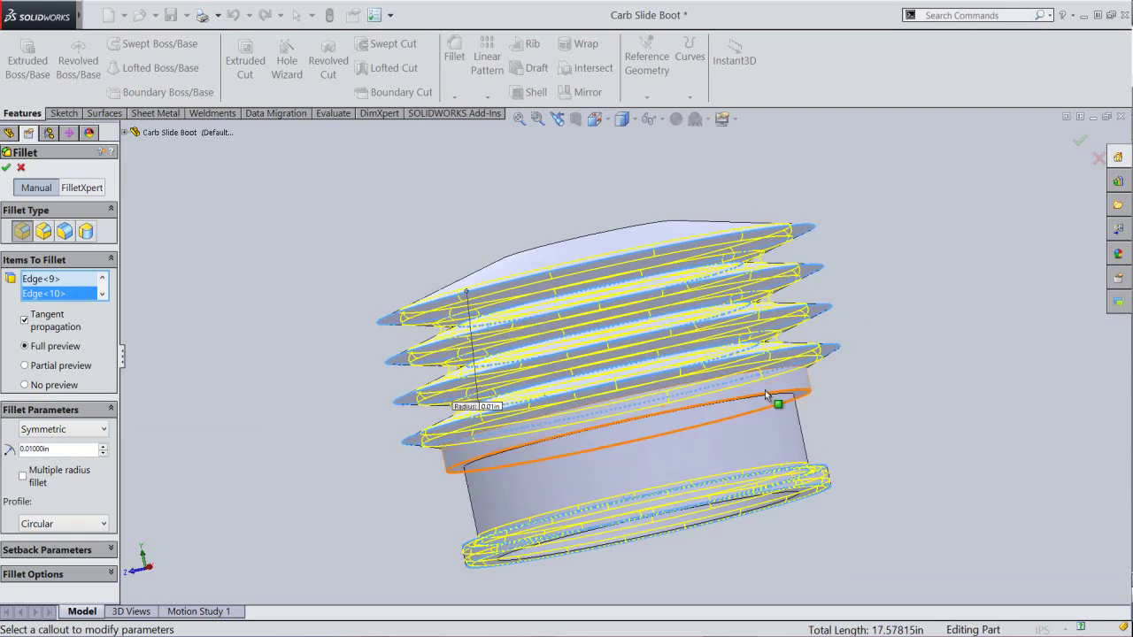
pyautogui.click(787, 379)
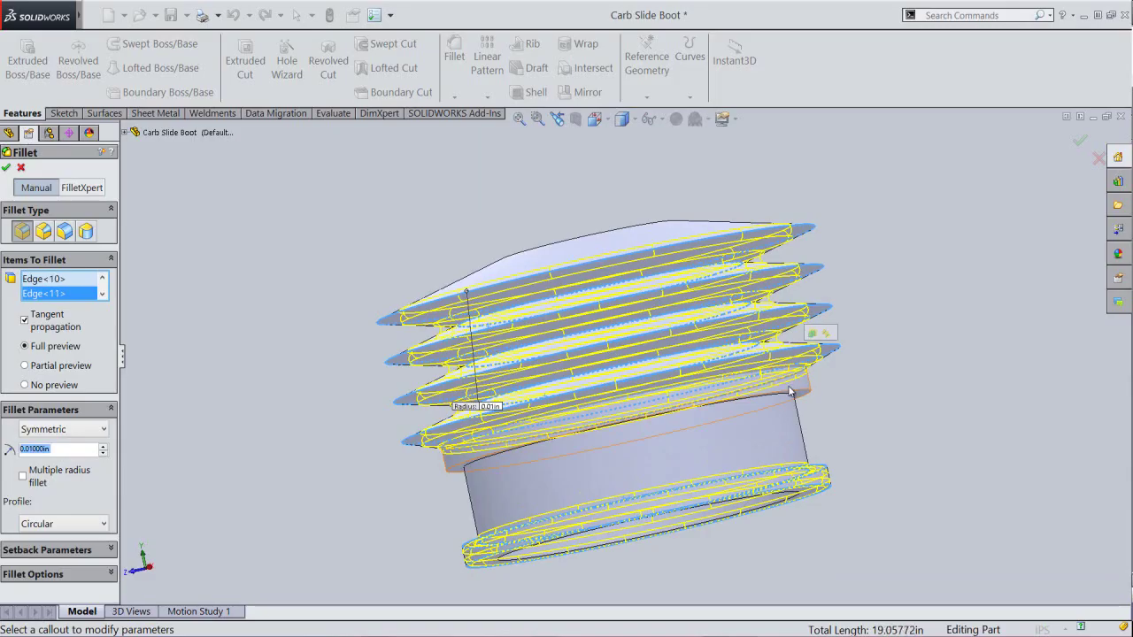
pyautogui.click(790, 391)
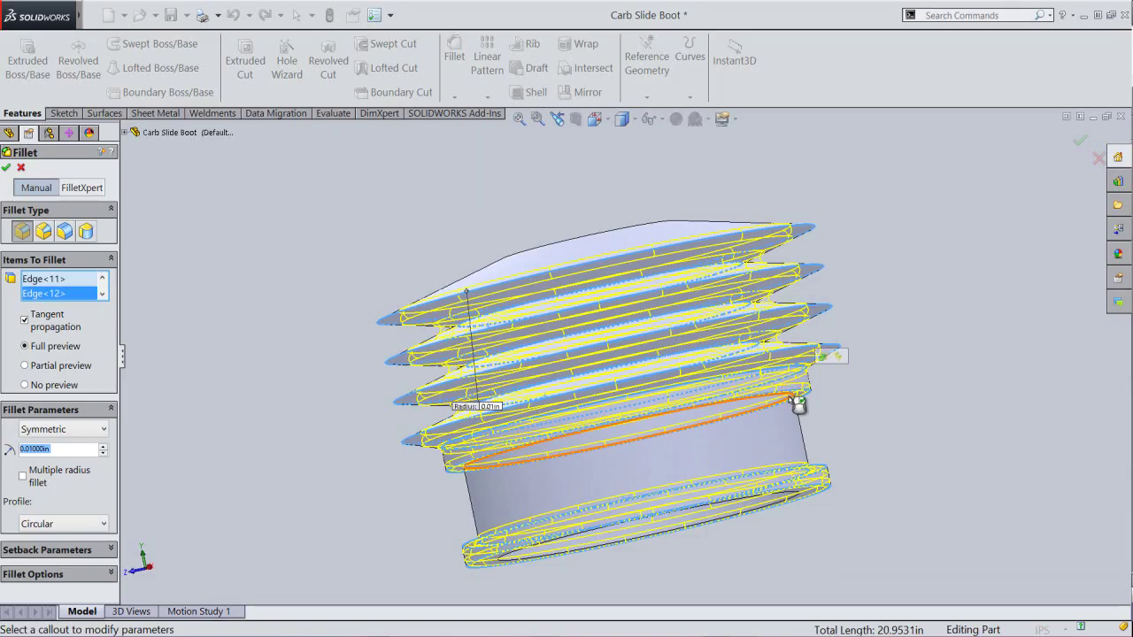
pyautogui.click(794, 400)
pyautogui.moveTo(826, 451); pyautogui.dragTo(883, 505, button='middle')
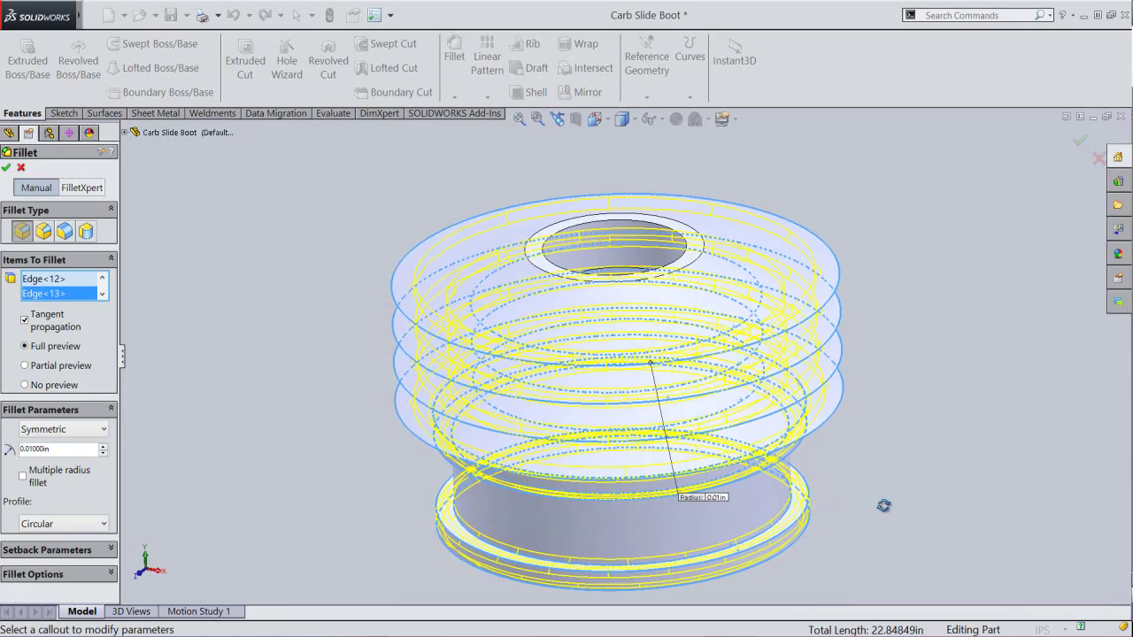
pyautogui.click(6, 169)
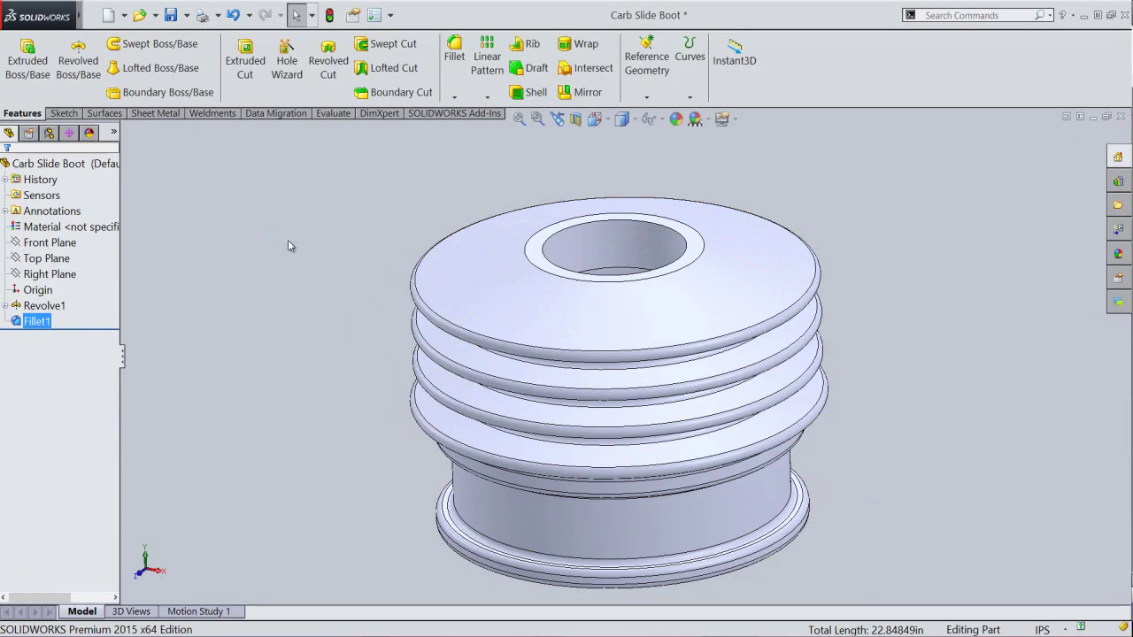
# Return the model to the isometric view and save the part.
pyautogui.click(287, 240)
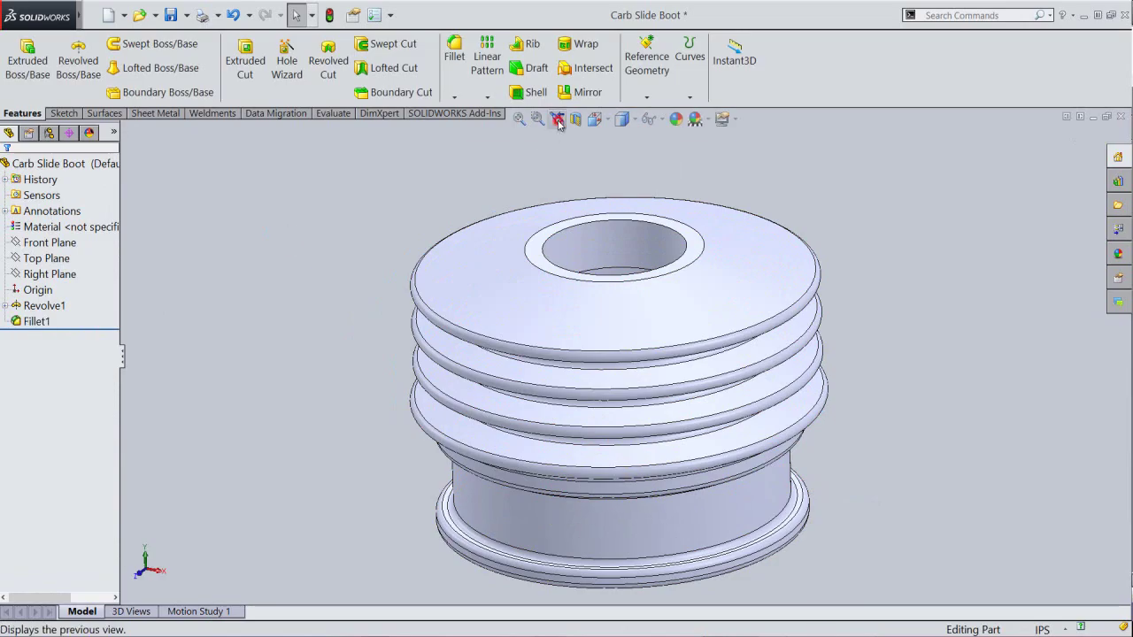
pyautogui.click(558, 123)
pyautogui.click(558, 123)
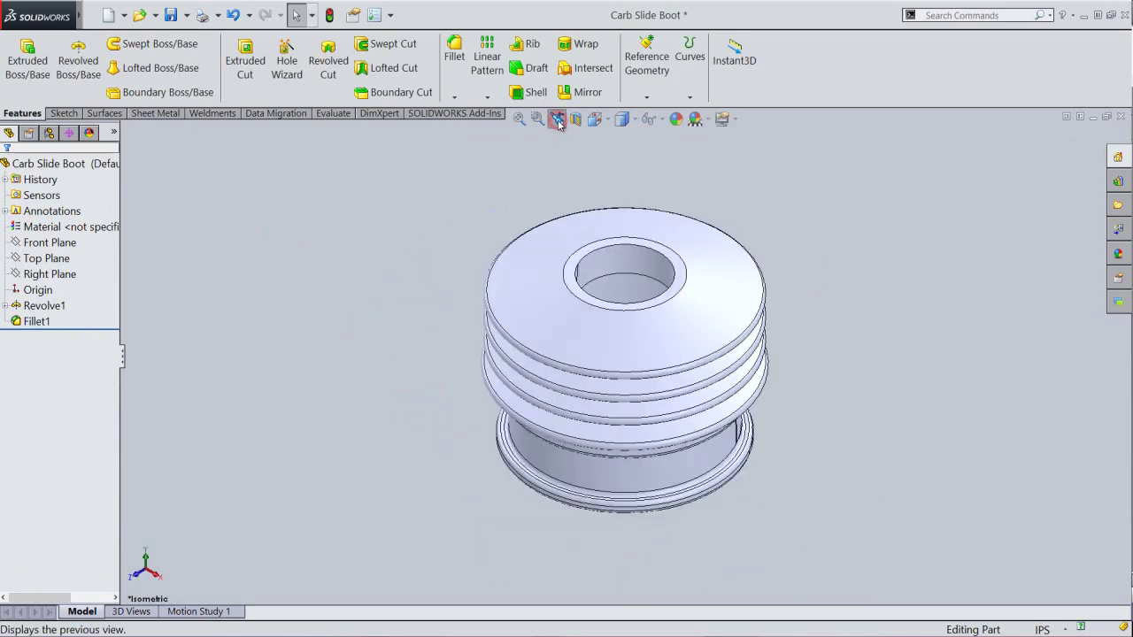
pyautogui.click(519, 119)
pyautogui.click(170, 15)
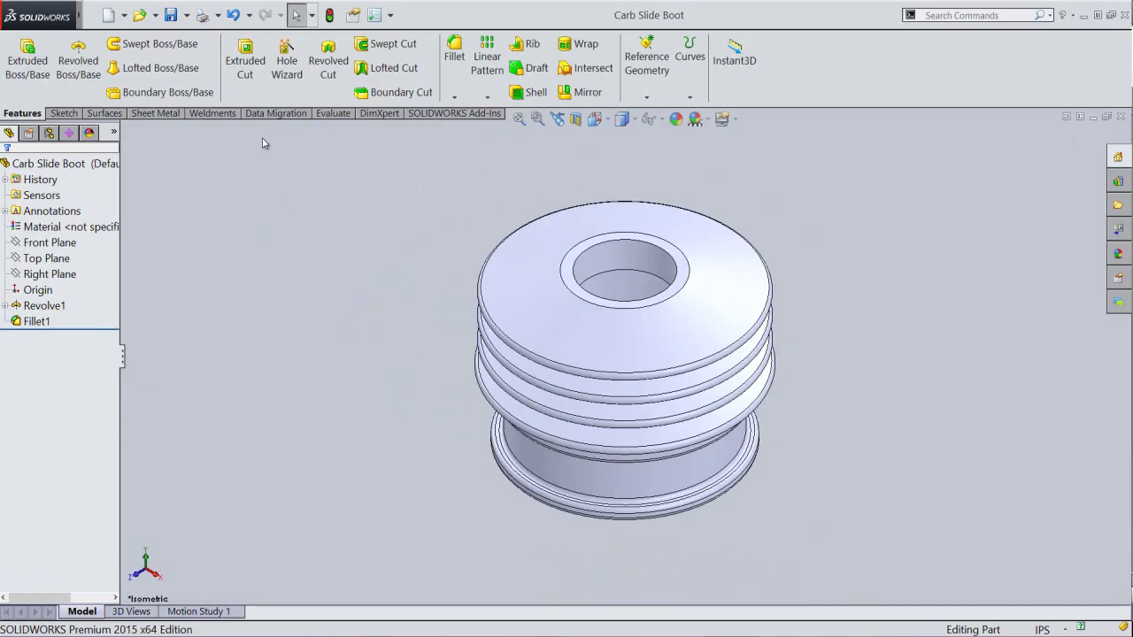
# For an extruded cut, sketch on the boot's top face by converting the bore's edges.
pyautogui.click(245, 67)
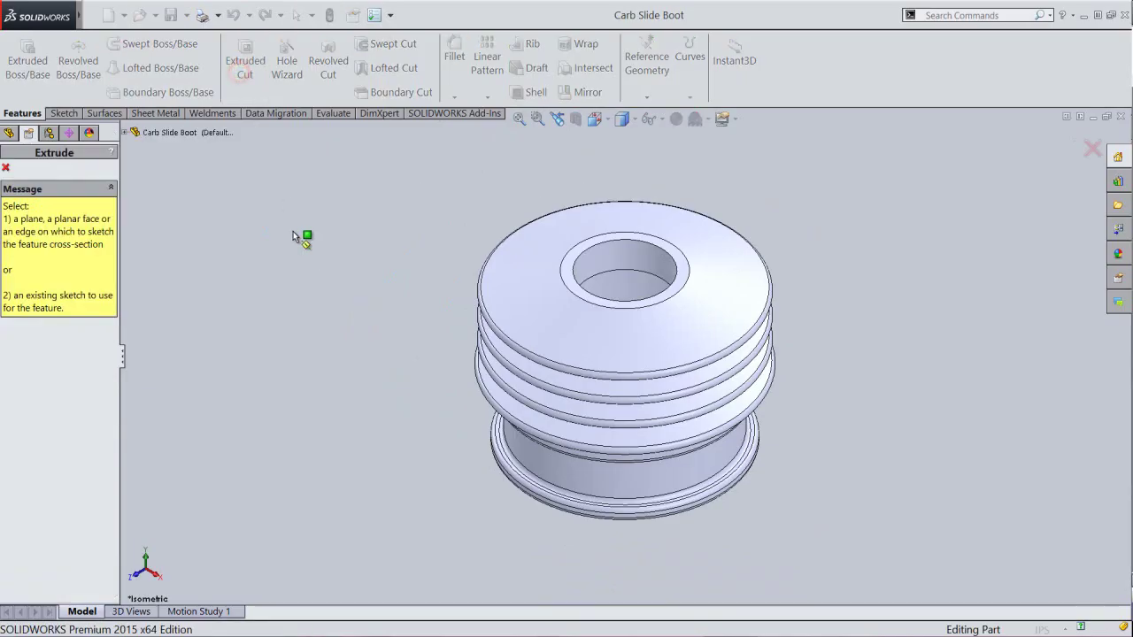
pyautogui.scroll(-2, 584, 252)
pyautogui.click(573, 264)
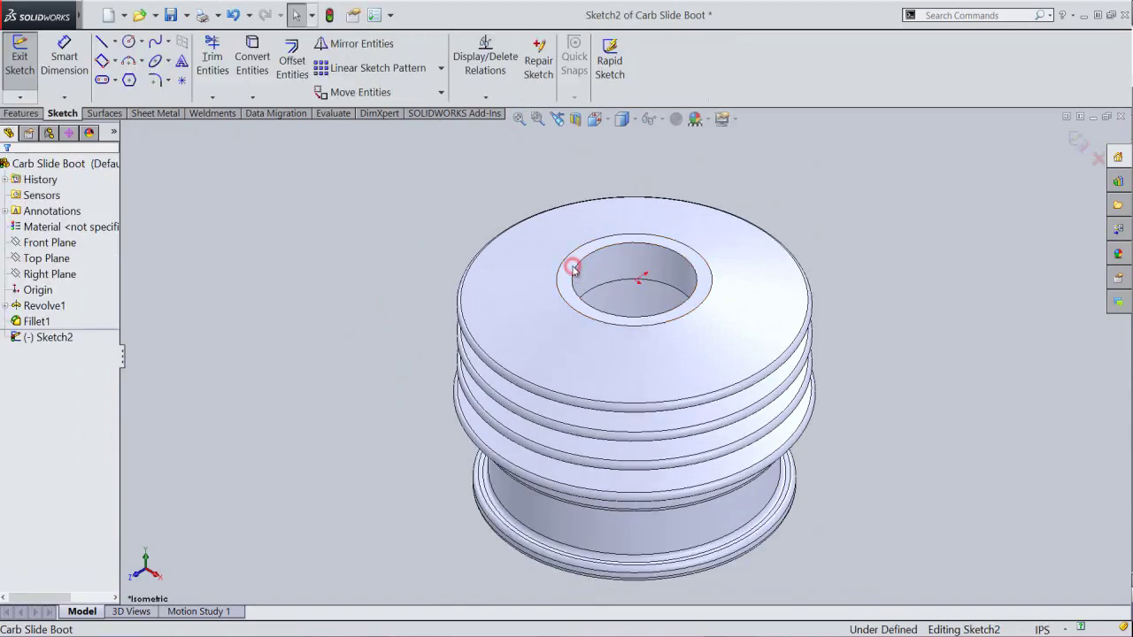
pyautogui.click(252, 58)
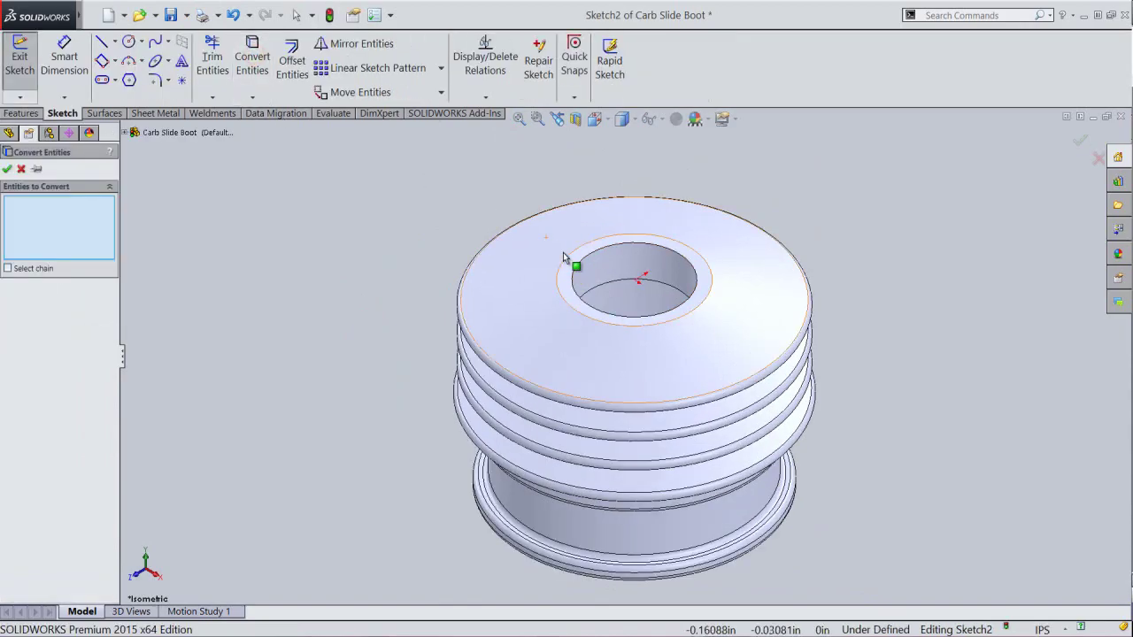
pyautogui.click(576, 277)
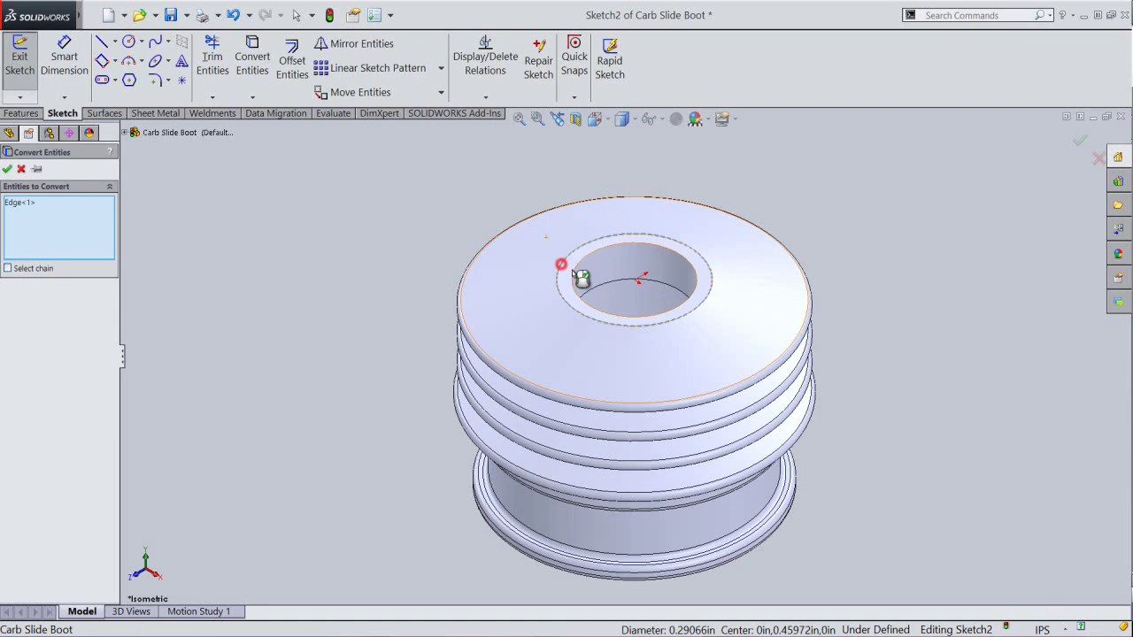
pyautogui.click(576, 275)
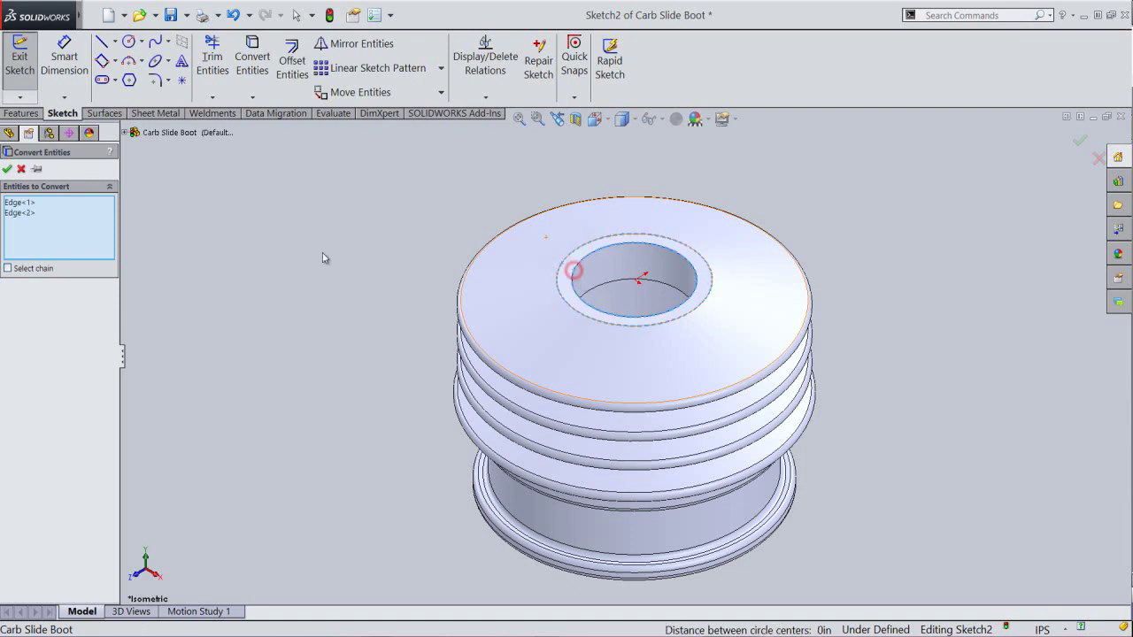
pyautogui.click(10, 173)
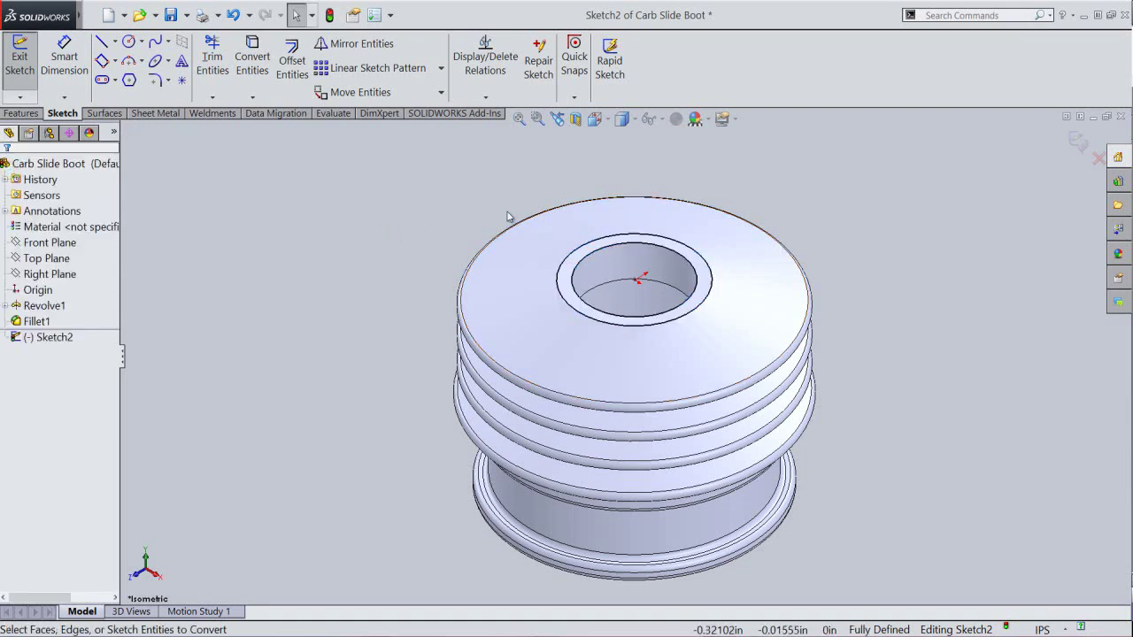
# Cut the converted bore sketch Through All to create Cut-Extrude1.
pyautogui.hotkey('ctrl', 'e')
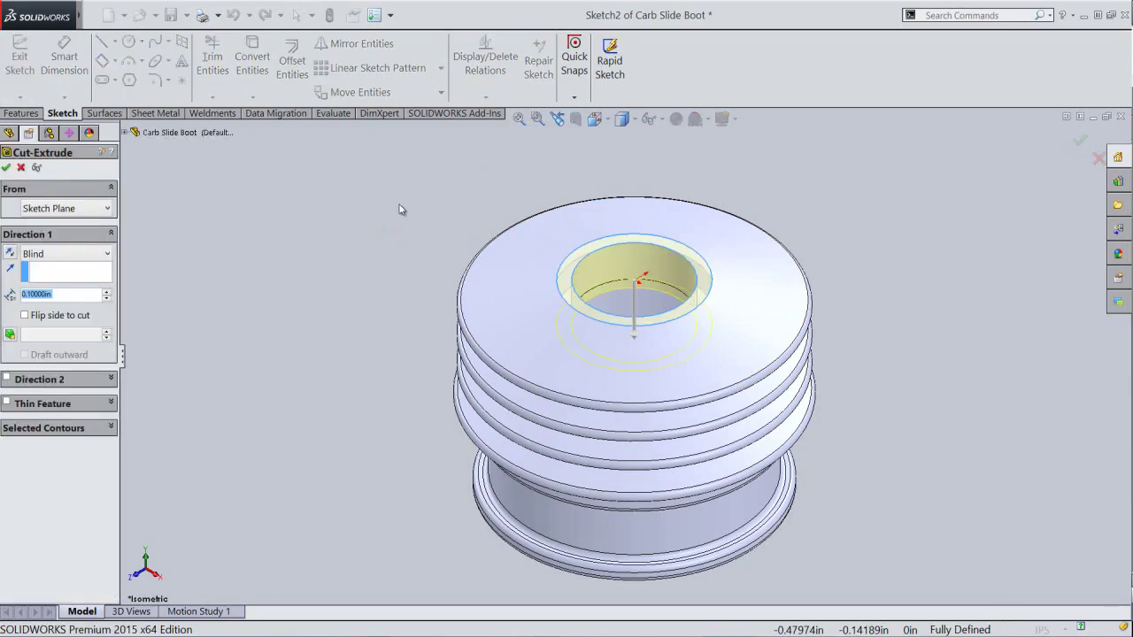
pyautogui.click(92, 253)
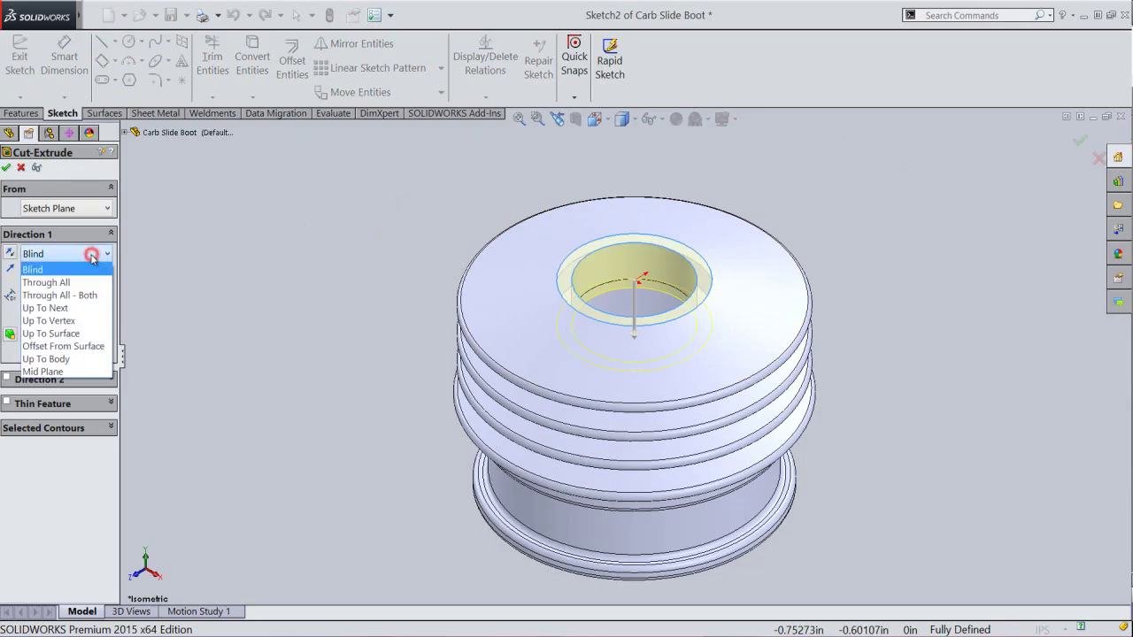
pyautogui.click(72, 281)
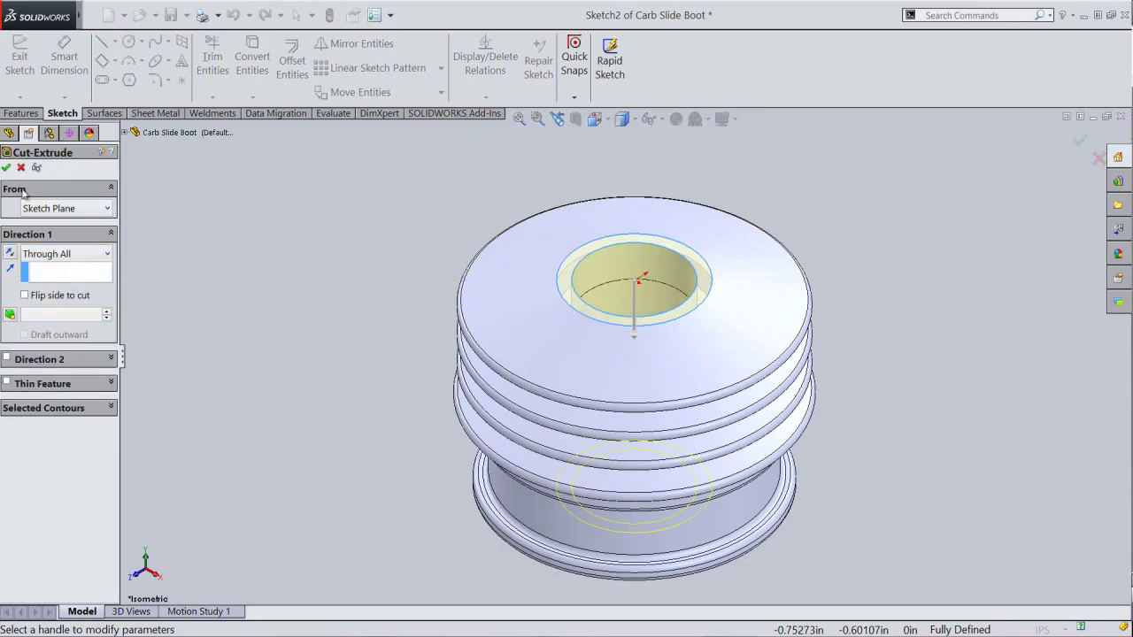
pyautogui.press('Return')
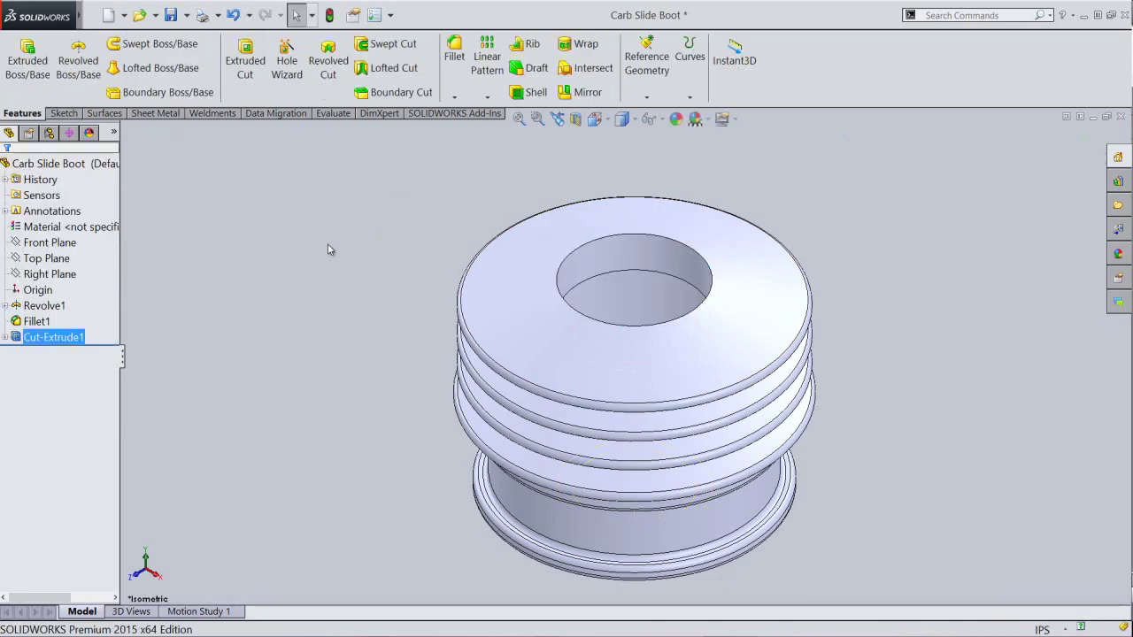
pyautogui.click(328, 246)
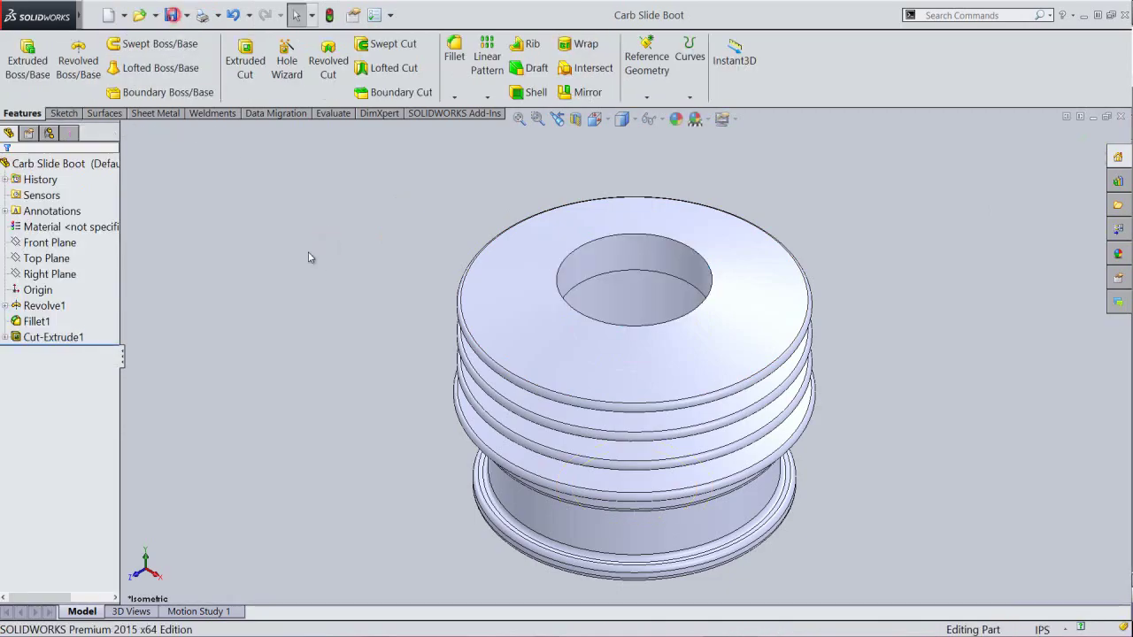
# Apply the Metal > polished steel appearance to the whole Carb Slide Boot part and save it.
pyautogui.click(345, 214)
pyautogui.click(92, 163)
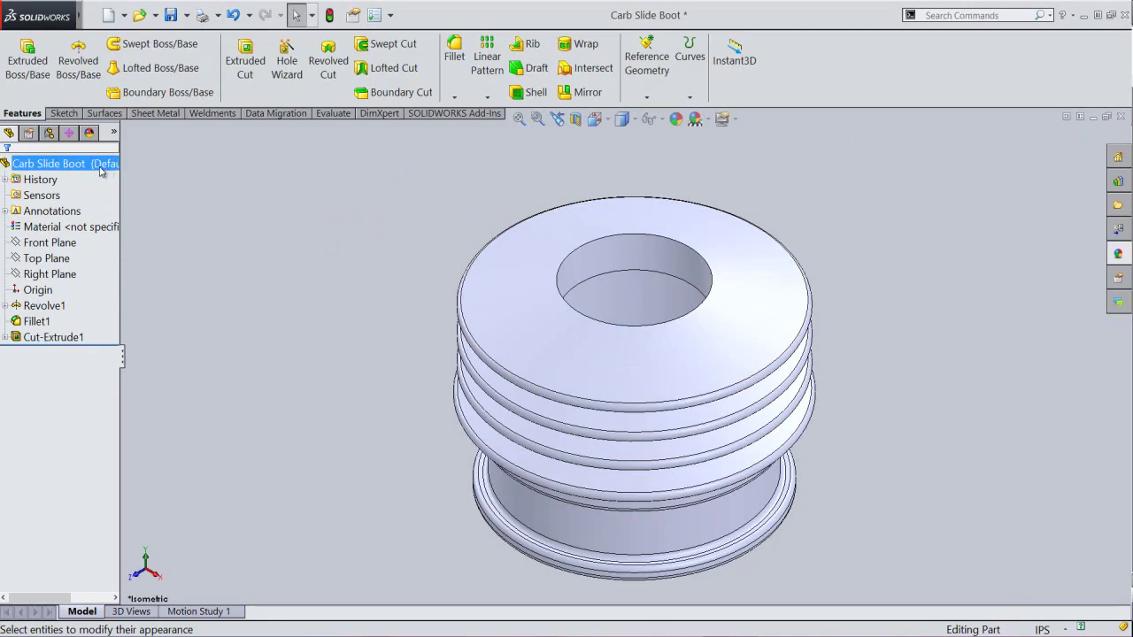
pyautogui.click(676, 119)
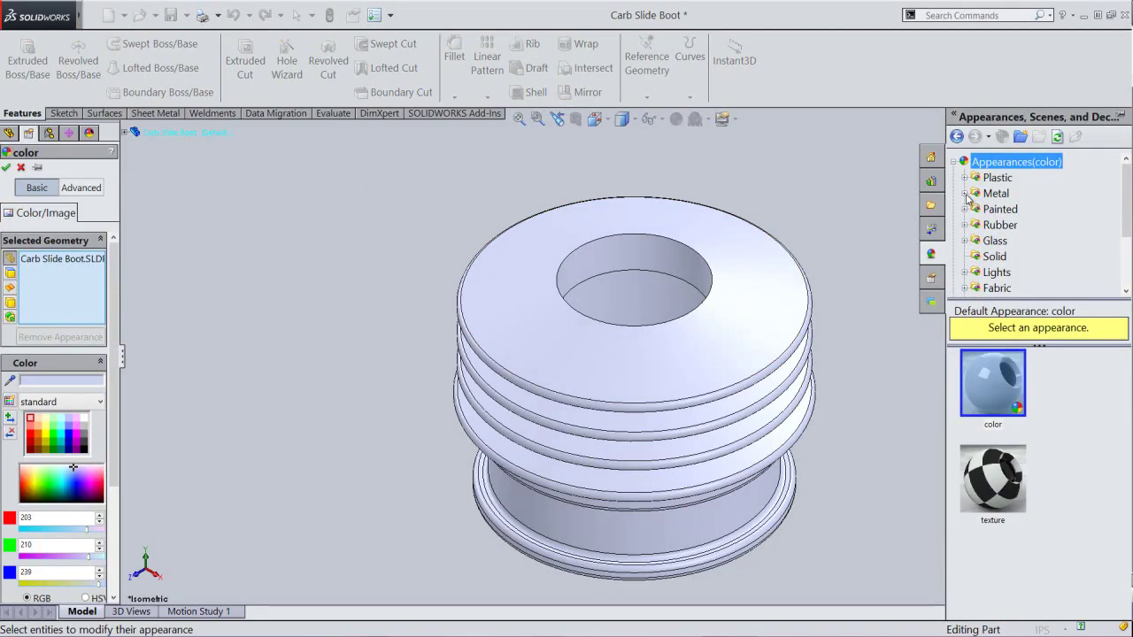
pyautogui.click(964, 192)
pyautogui.click(996, 164)
pyautogui.moveTo(991, 375)
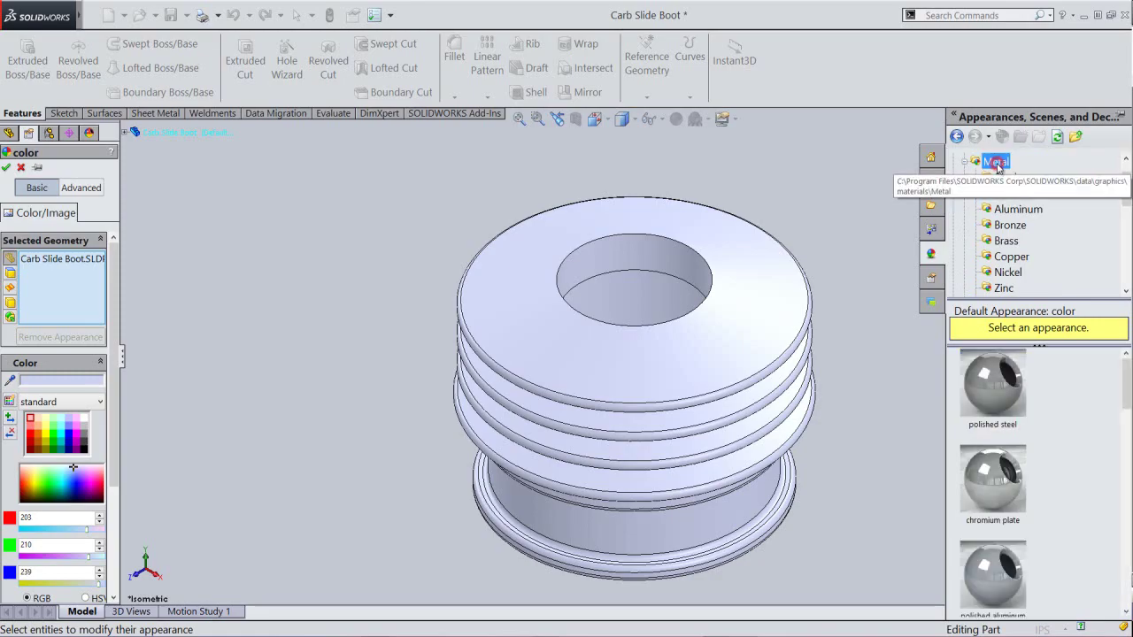
pyautogui.click(1006, 376)
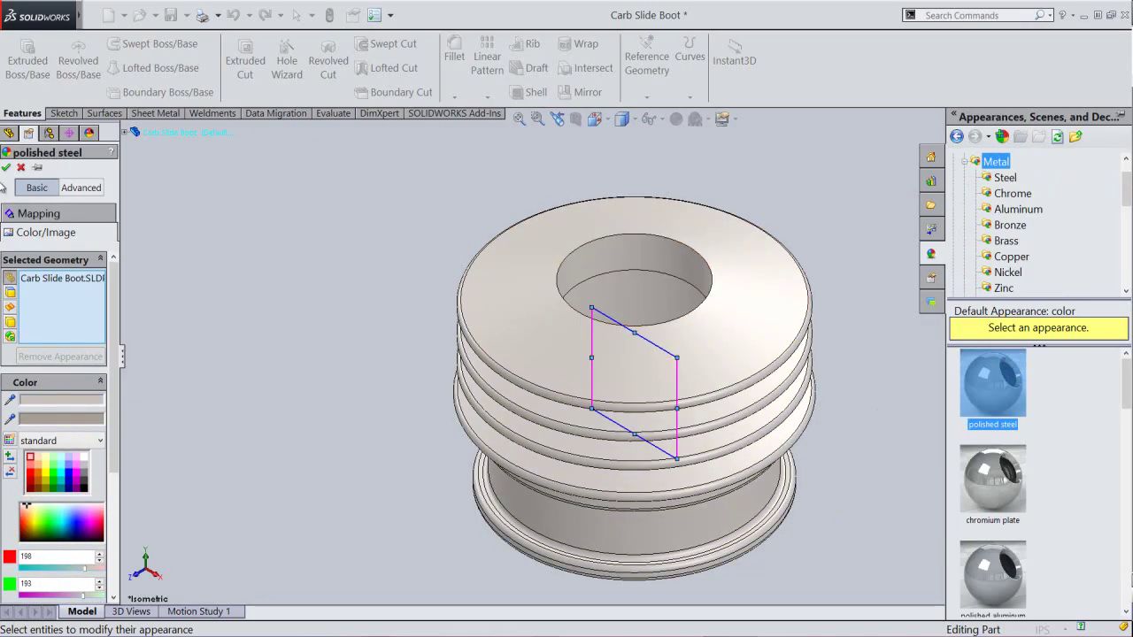
pyautogui.click(6, 167)
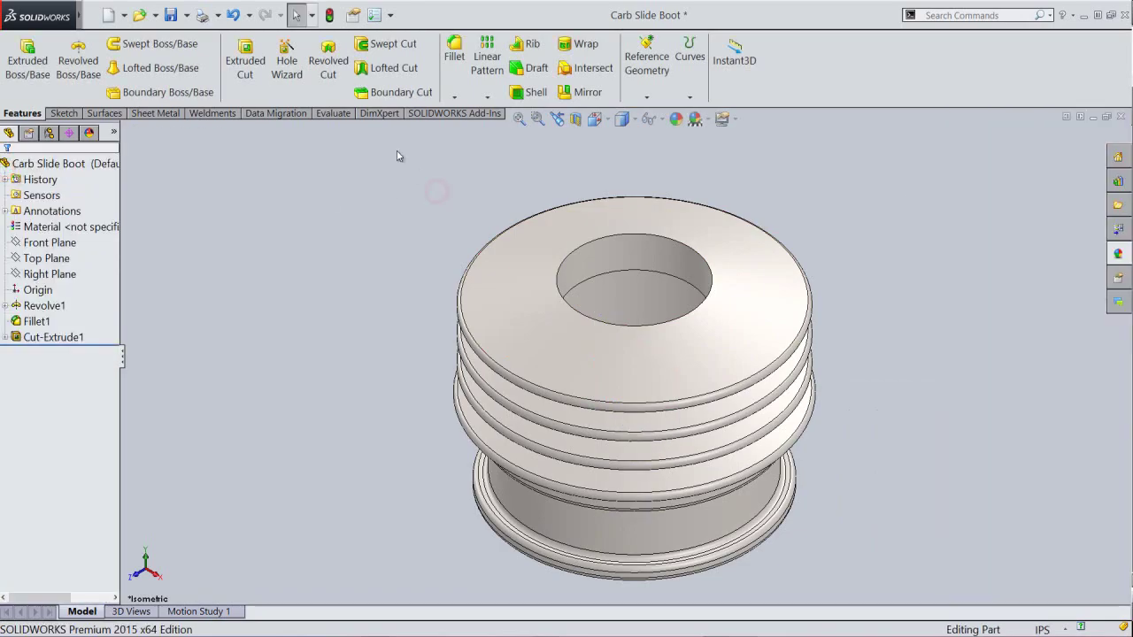
pyautogui.click(171, 15)
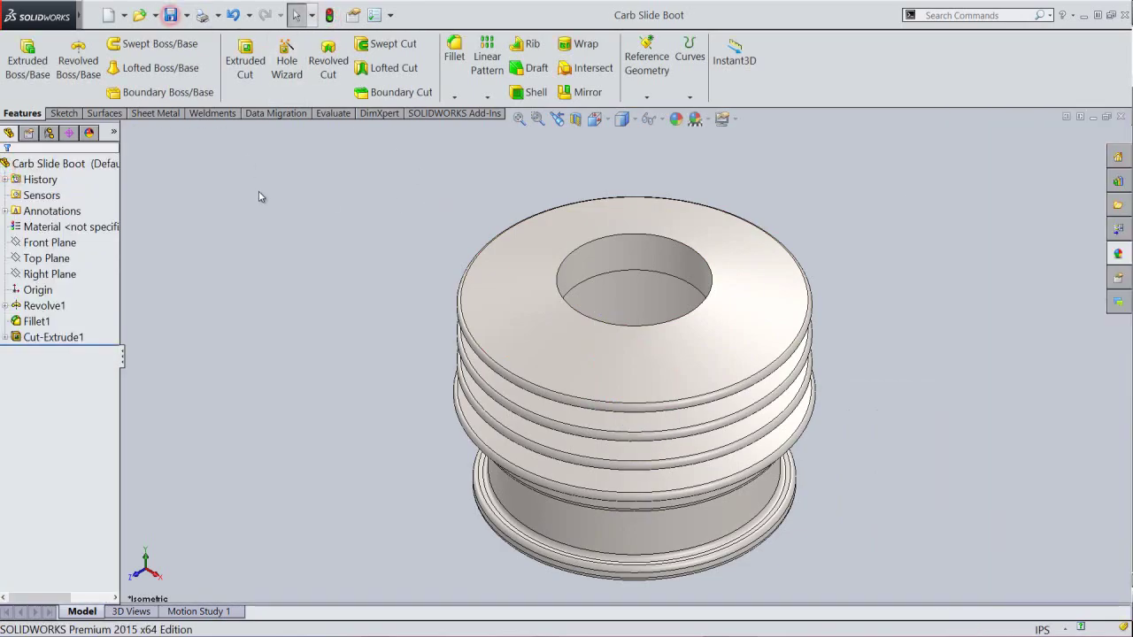
pyautogui.click(575, 118)
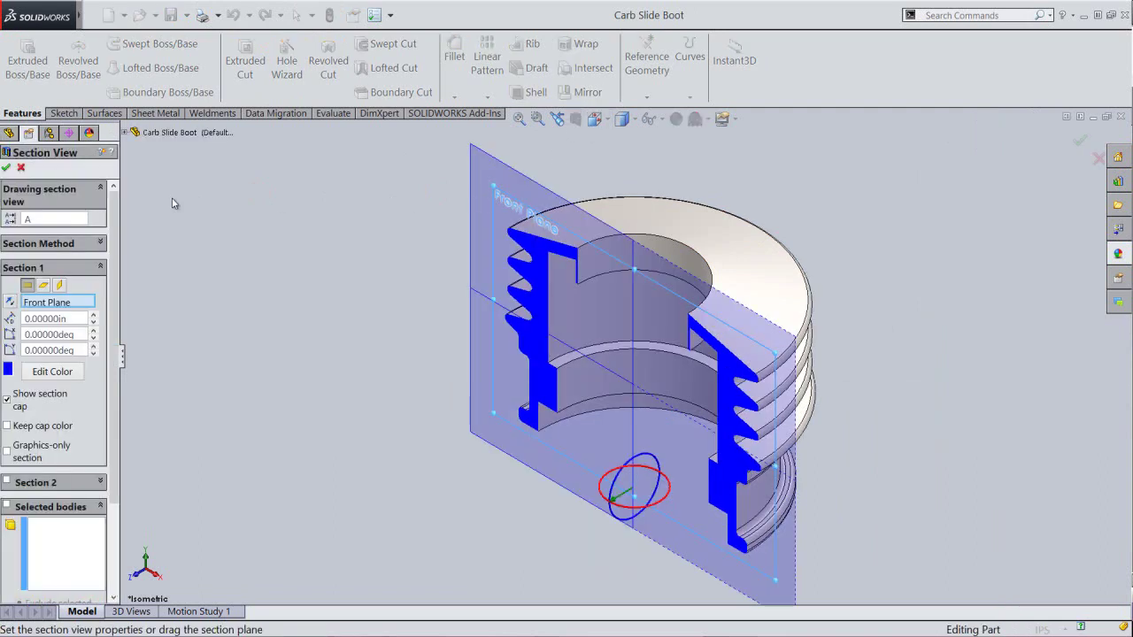
pyautogui.click(6, 168)
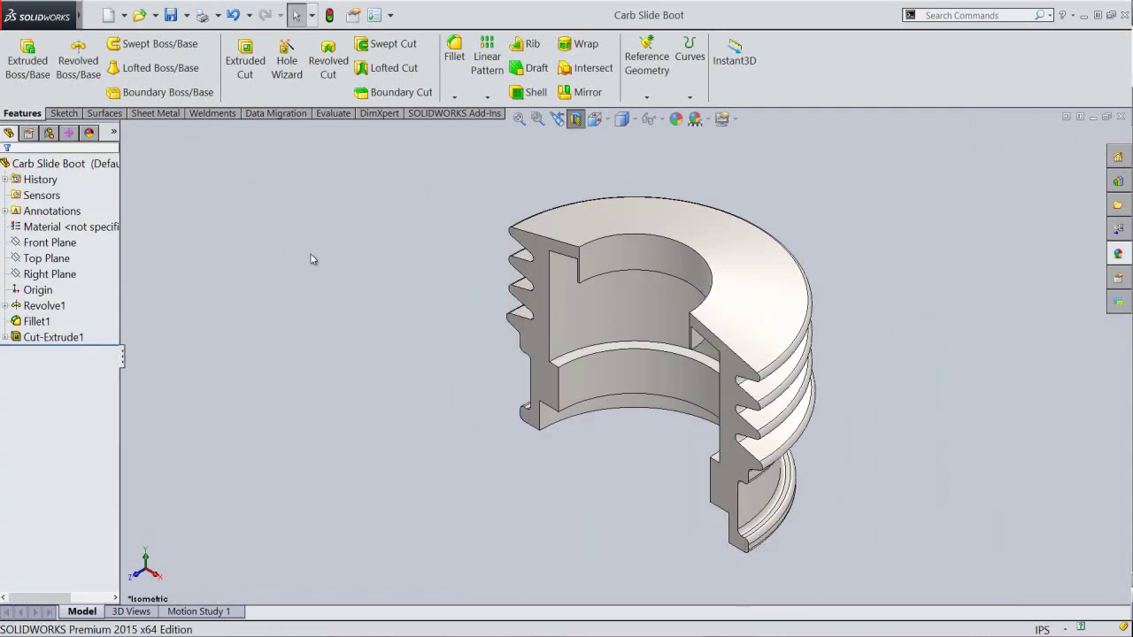
pyautogui.click(598, 119)
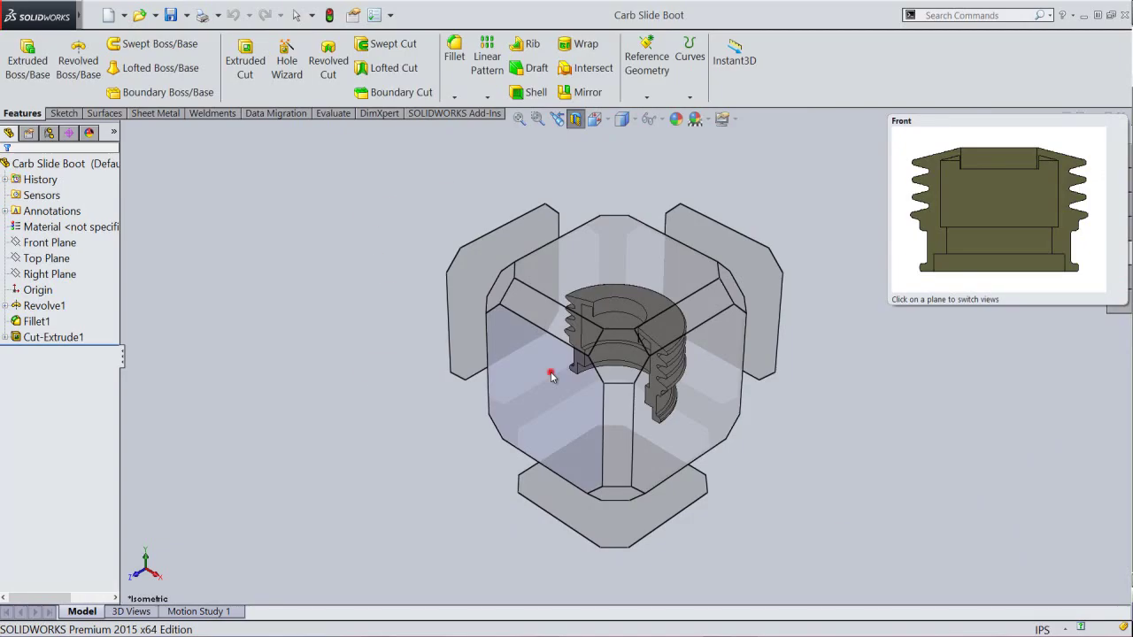
pyautogui.click(551, 376)
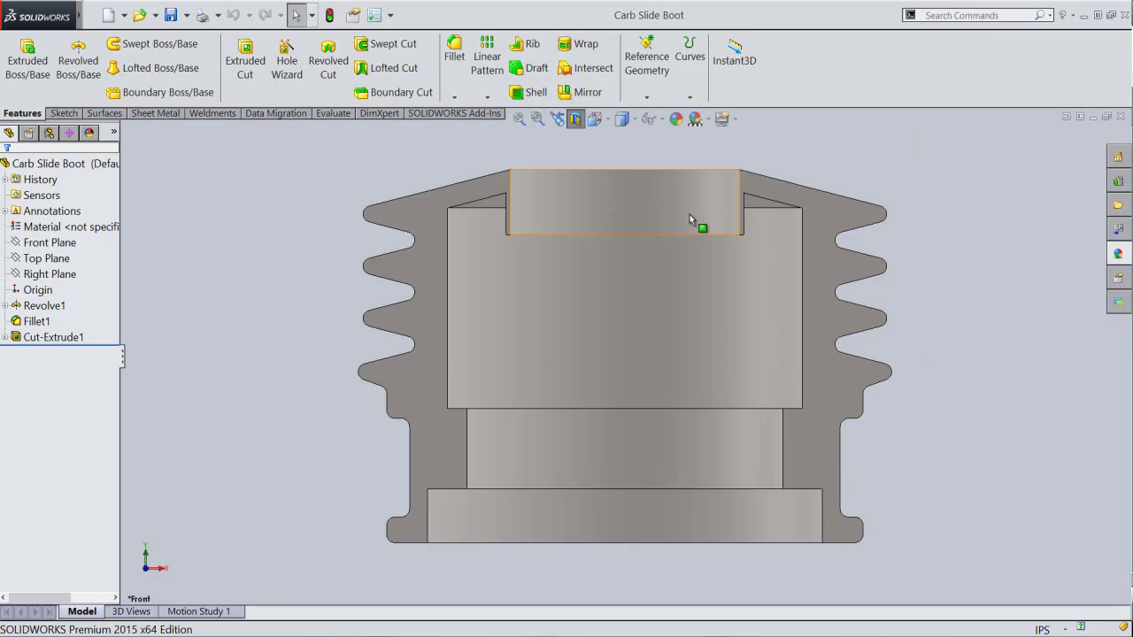
pyautogui.click(556, 120)
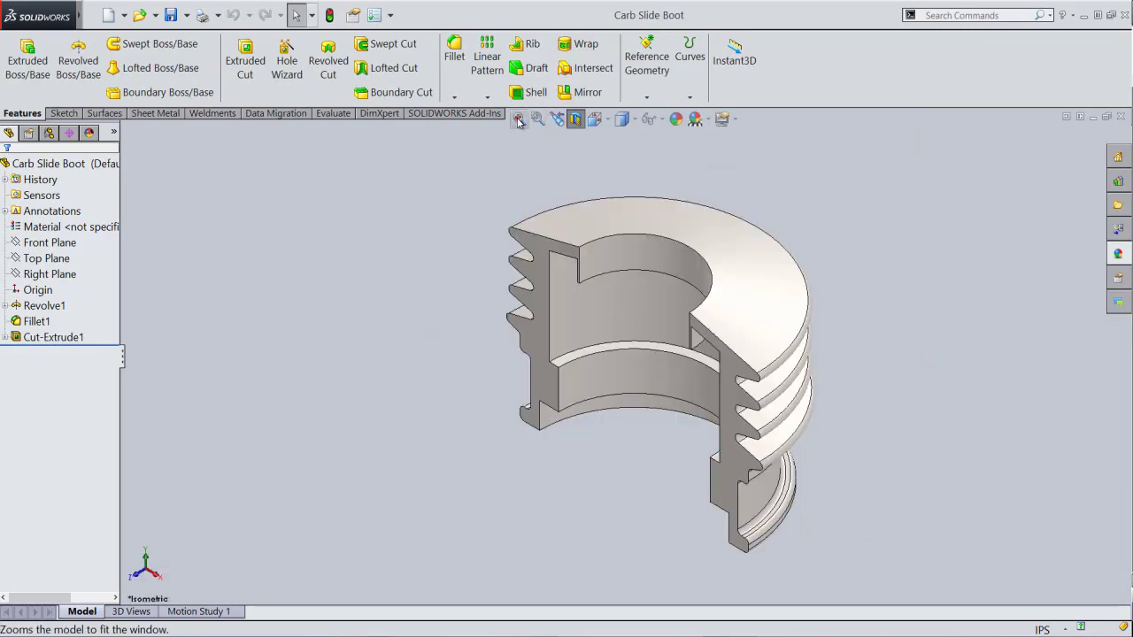
pyautogui.click(518, 119)
pyautogui.click(575, 120)
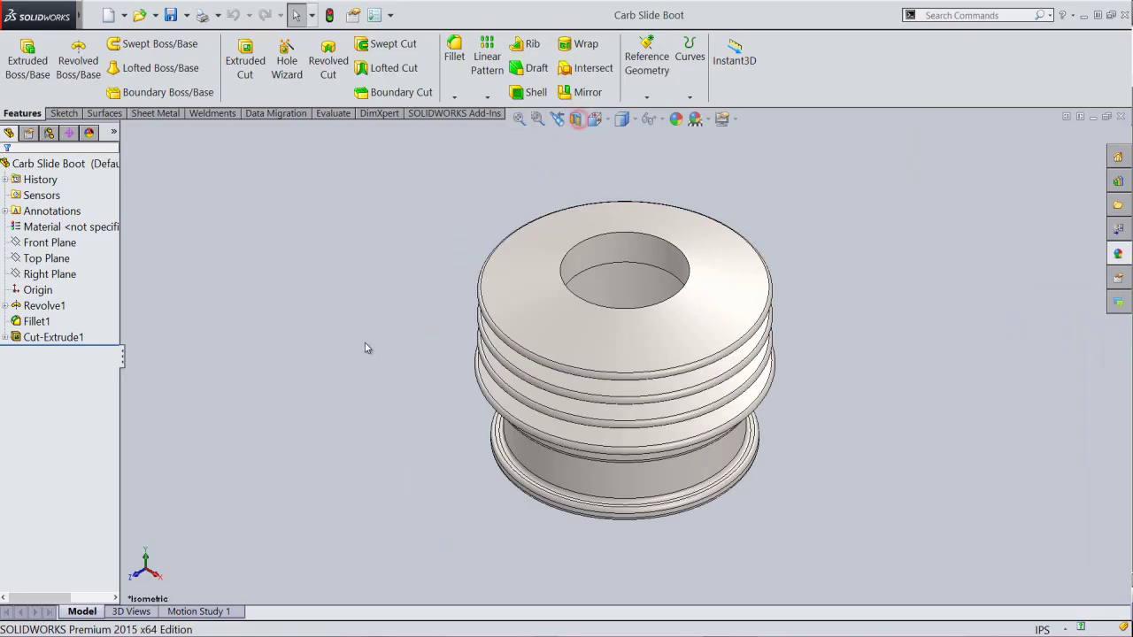
# Collapse the design tree, use small unlabelled command buttons, and hide the task pane and heads-up view tools.
pyautogui.click(123, 361)
pyautogui.rightClick(879, 71)
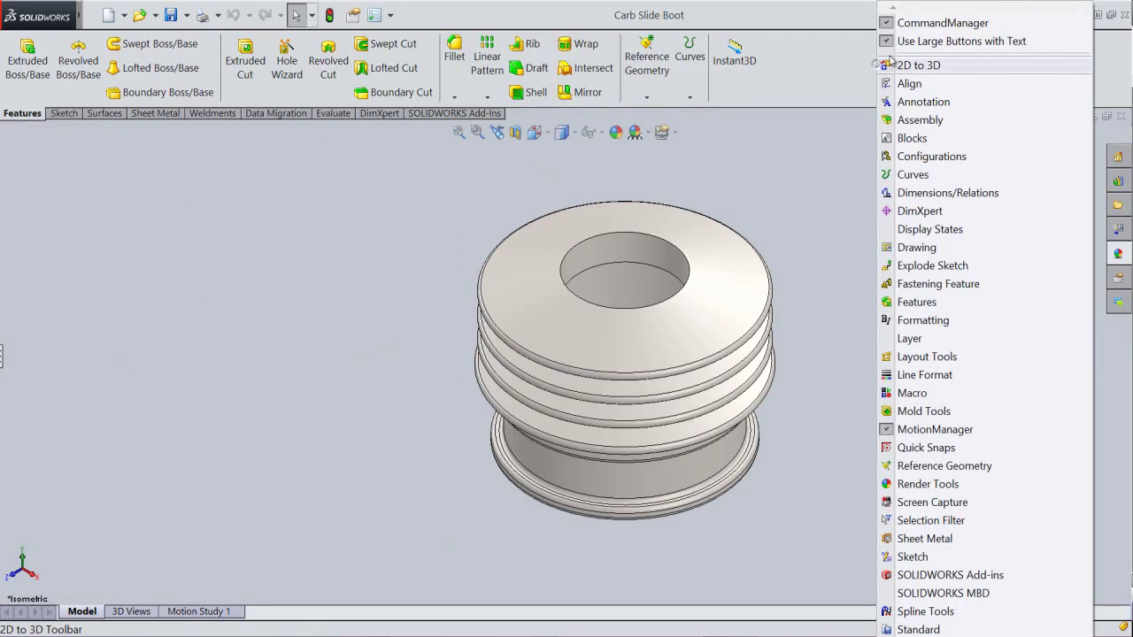
pyautogui.click(886, 40)
pyautogui.rightClick(887, 41)
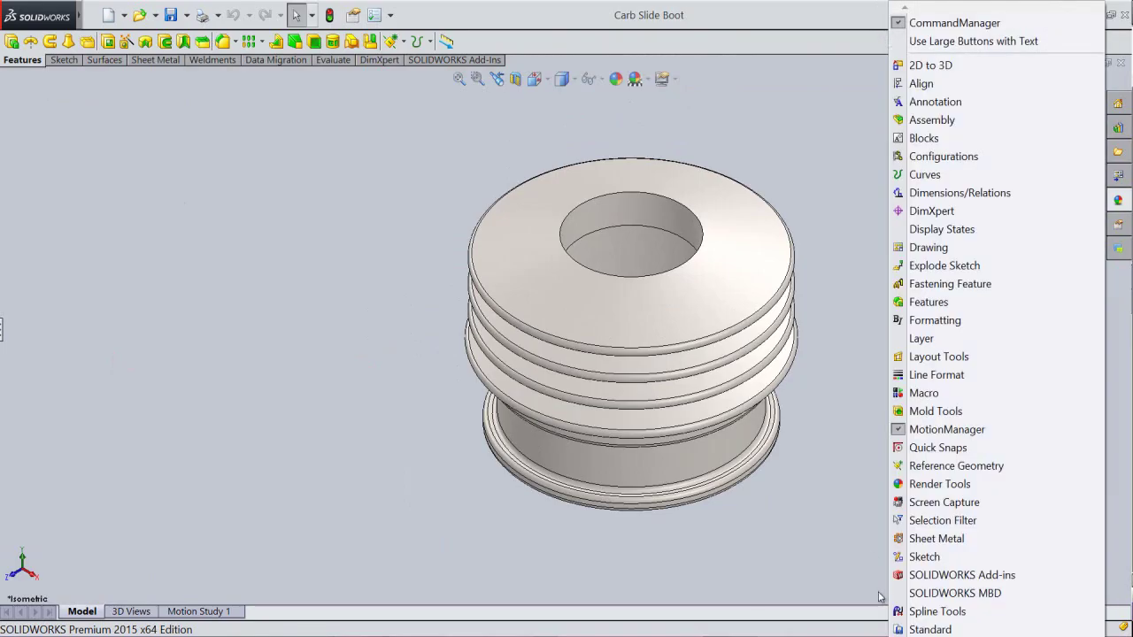
pyautogui.scroll(-5, 921, 605)
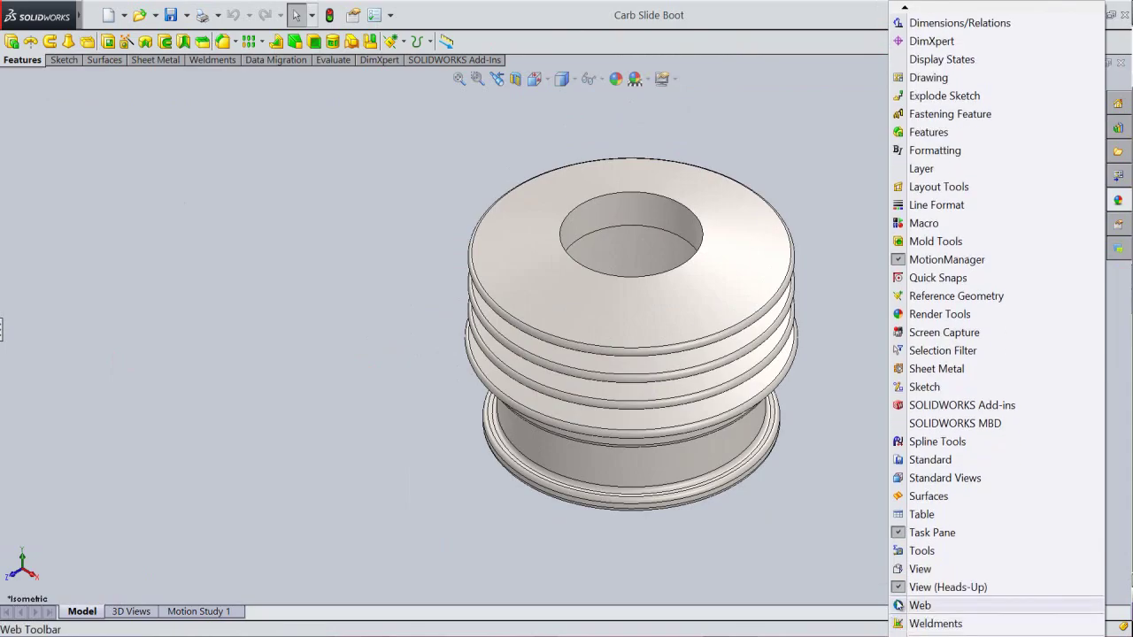
pyautogui.click(899, 533)
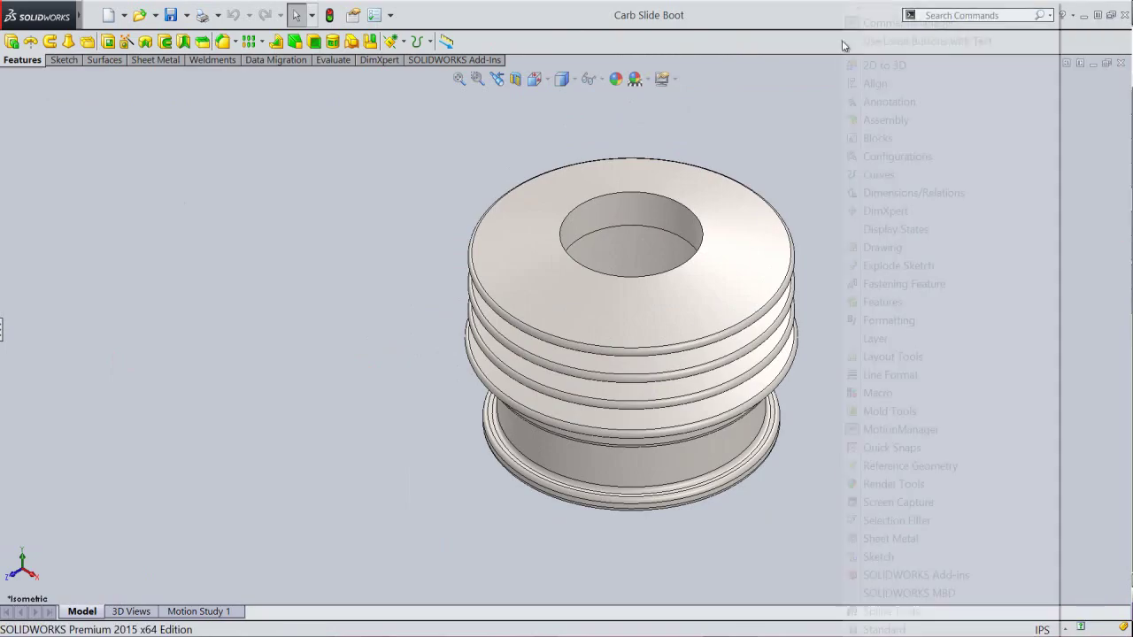
pyautogui.scroll(-4, 911, 593)
pyautogui.scroll(-3, 885, 584)
pyautogui.scroll(-1, 885, 584)
pyautogui.click(851, 585)
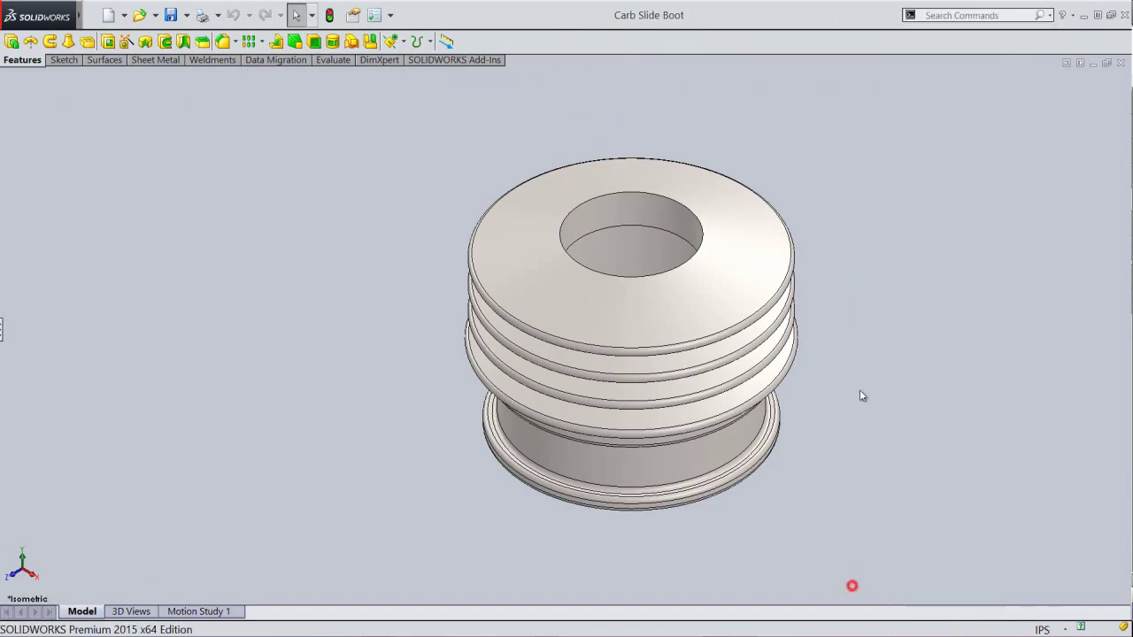
# Zoom in slightly and pan the boot up and left to fill the graphics area.
pyautogui.rightClick(905, 249)
pyautogui.click(935, 294)
pyautogui.moveTo(935, 295); pyautogui.dragTo(934, 276)
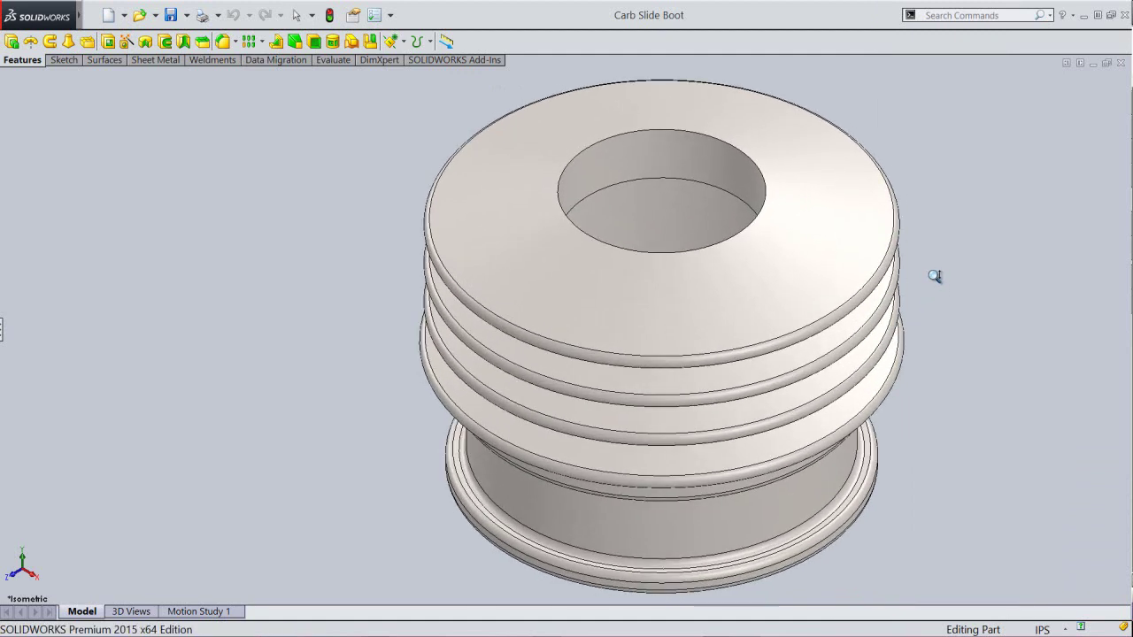
pyautogui.rightClick(665, 311)
pyautogui.click(679, 411)
pyautogui.moveTo(679, 410); pyautogui.dragTo(656, 399)
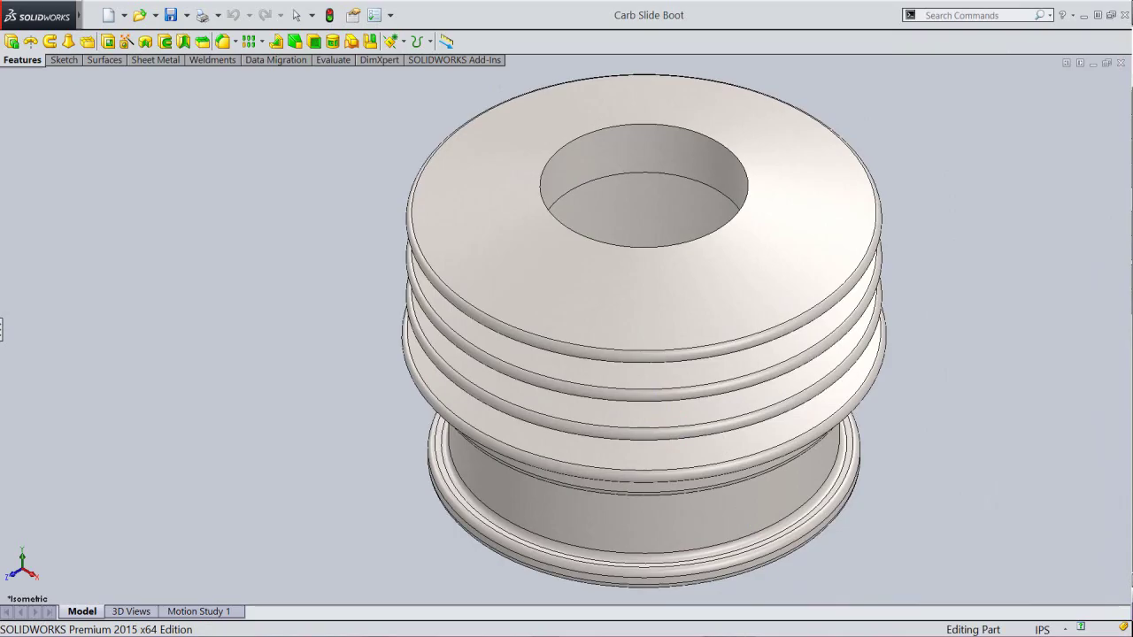
pyautogui.rightClick(936, 163)
pyautogui.click(962, 172)
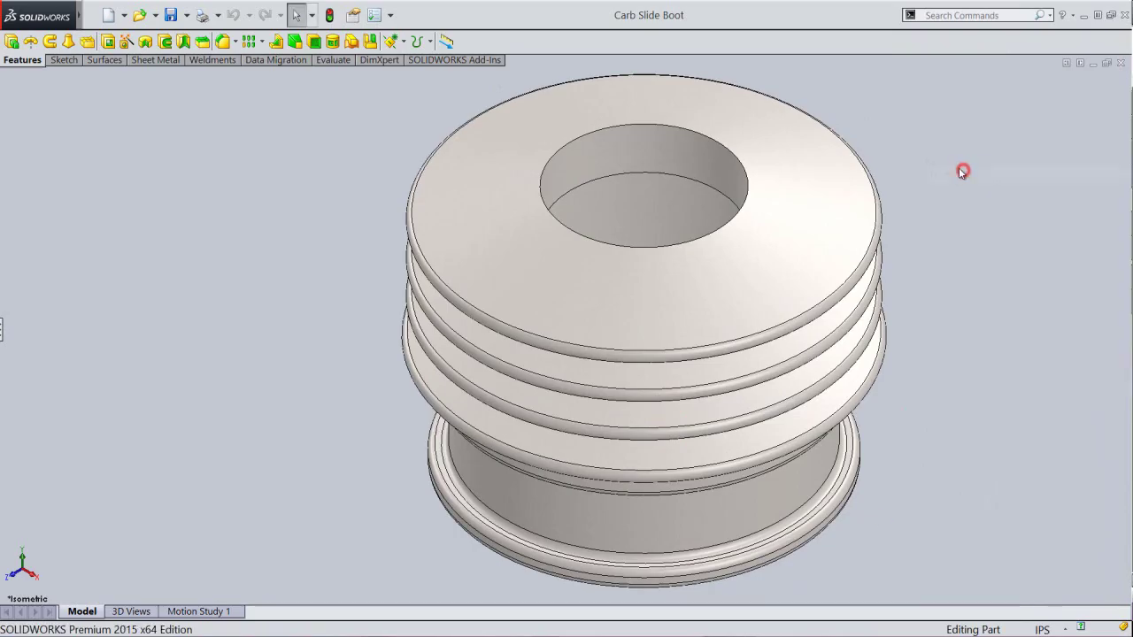
pyautogui.rightClick(863, 61)
# Restore large command buttons with text, the task pane, and the heads-up view tools.
pyautogui.click(860, 42)
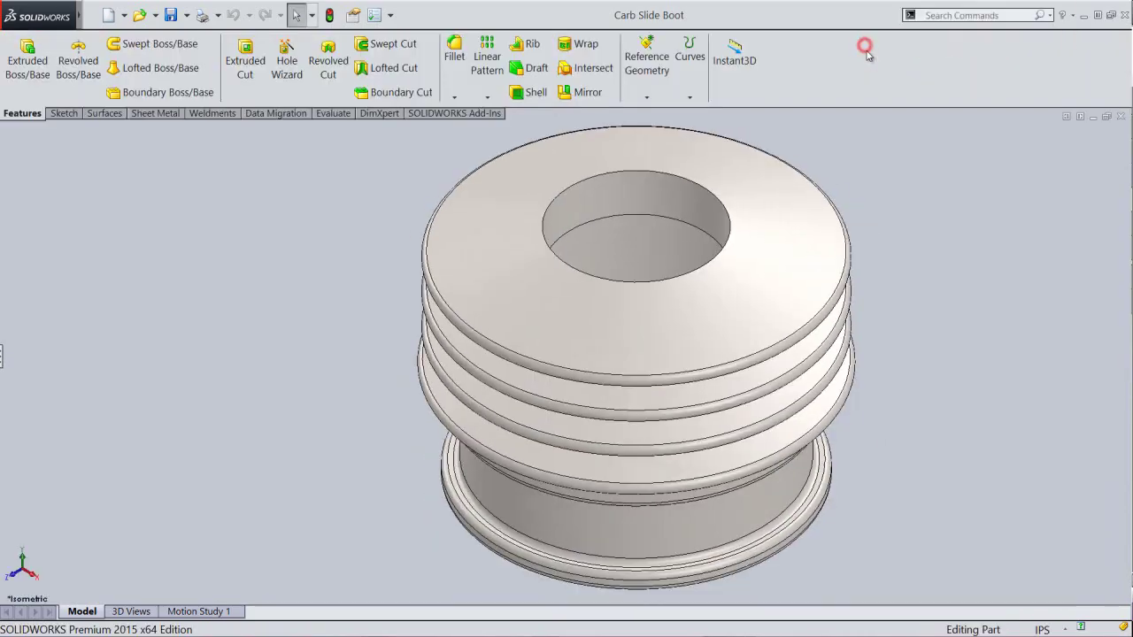
pyautogui.rightClick(867, 60)
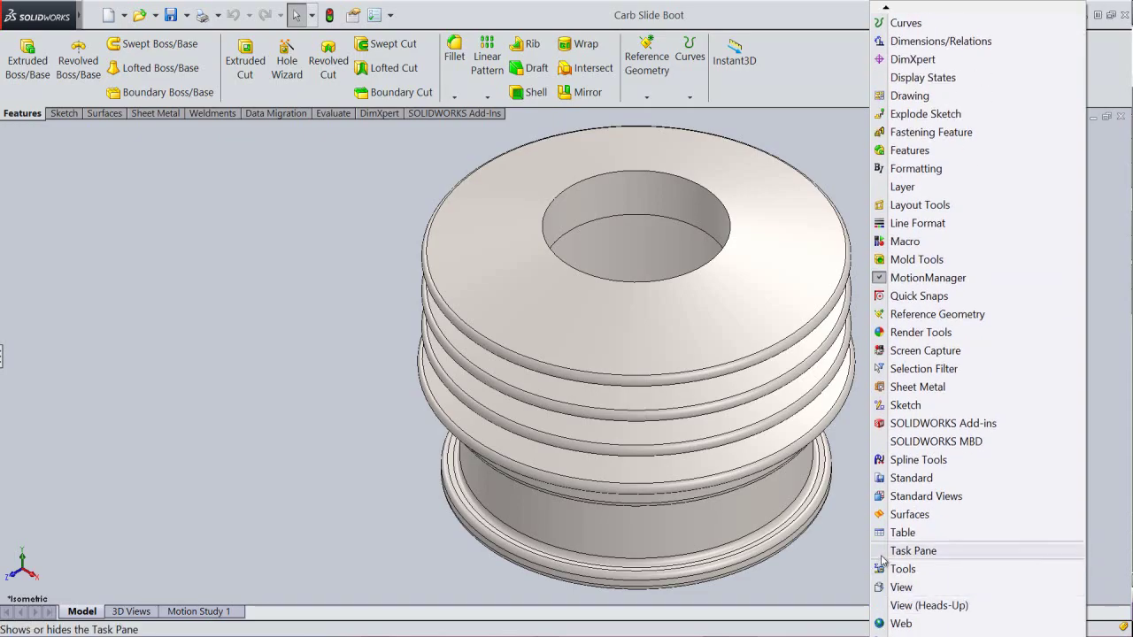
pyautogui.click(881, 555)
pyautogui.rightClick(836, 61)
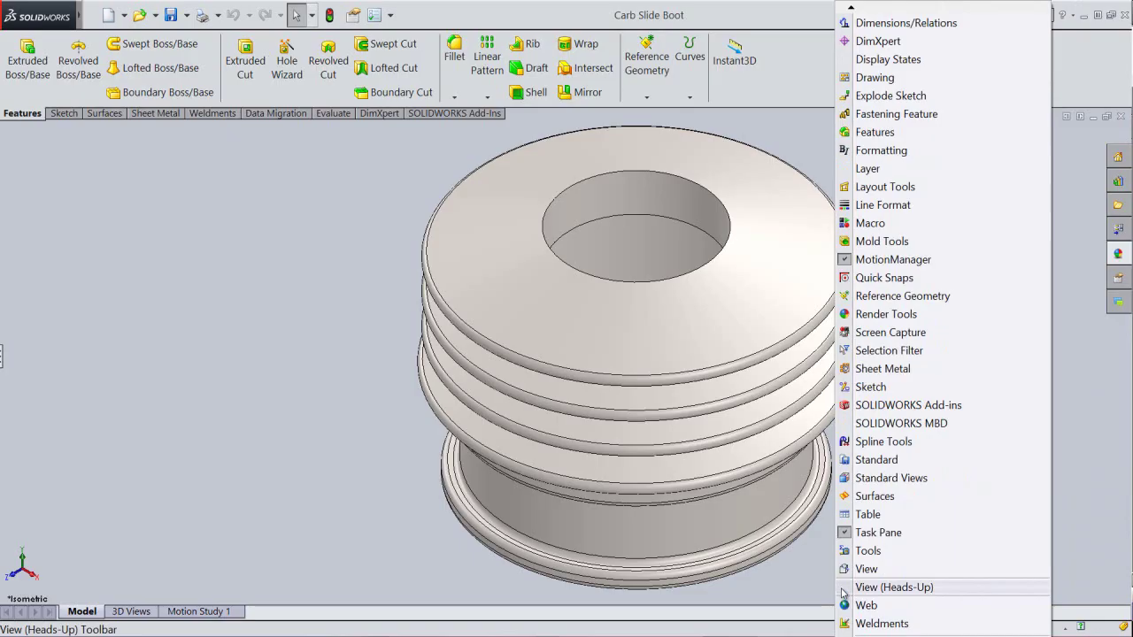
pyautogui.click(842, 591)
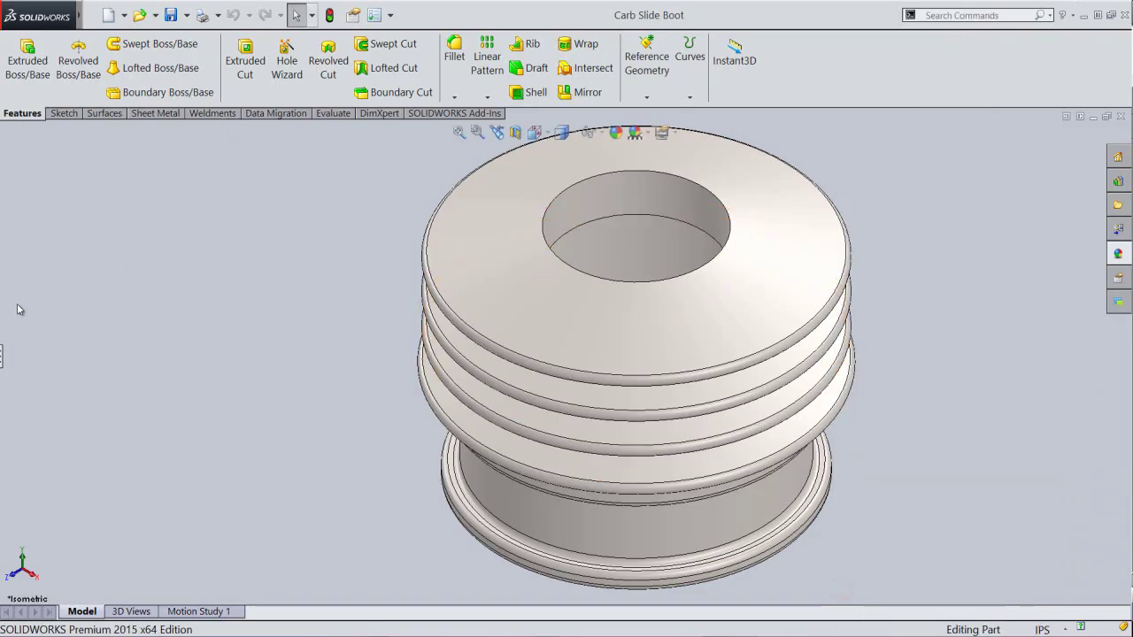
# Expand the design tree showing Revolve1, Fillet1 and Cut-Extrude1, and save the part.
pyautogui.click(1, 359)
pyautogui.click(238, 255)
pyautogui.click(168, 12)
pyautogui.click(245, 172)
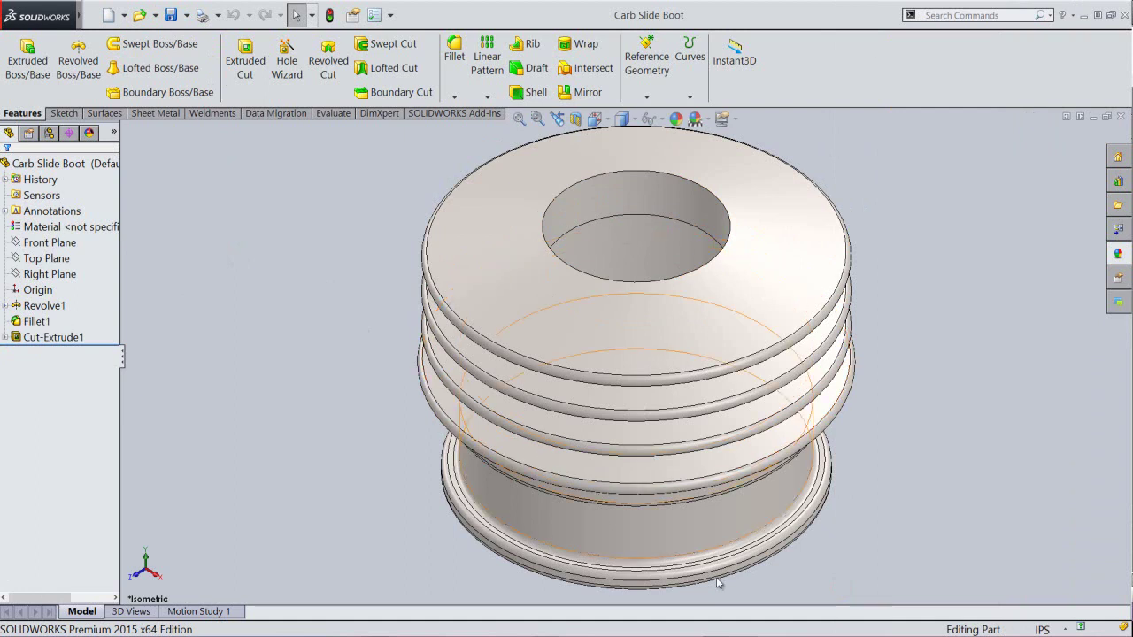